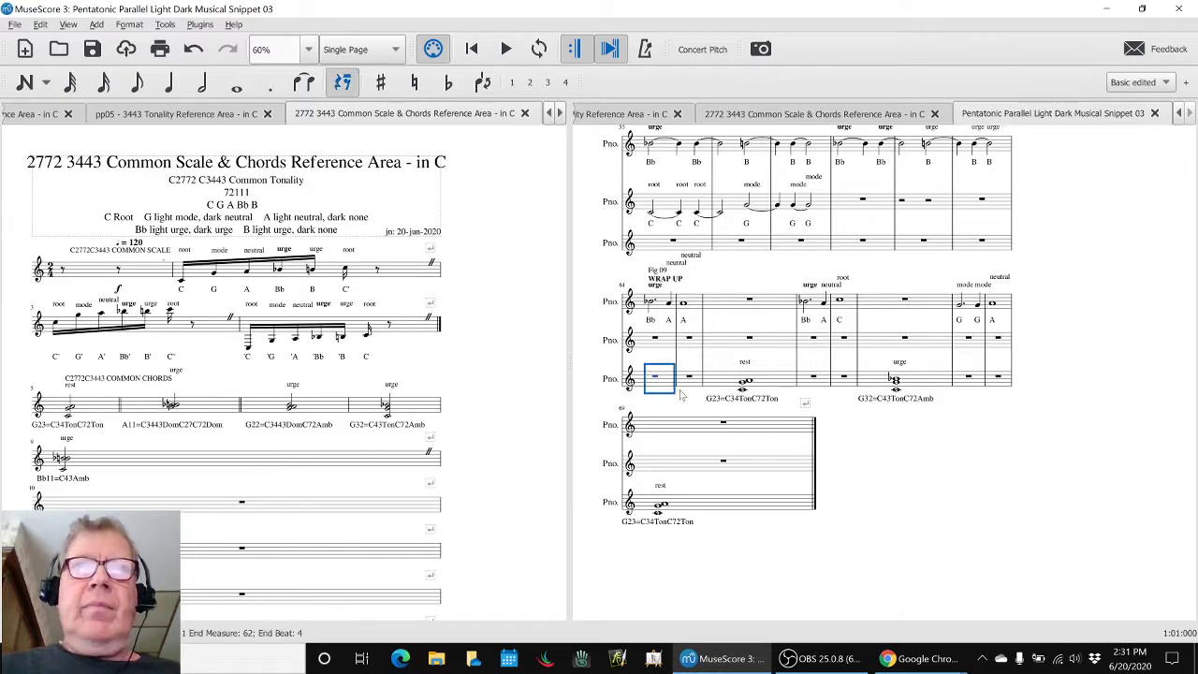
# Play Snippet 03 from measure 61, then replay it from the beginning and return to the title.
pyautogui.press('Escape')
pyautogui.press('space')
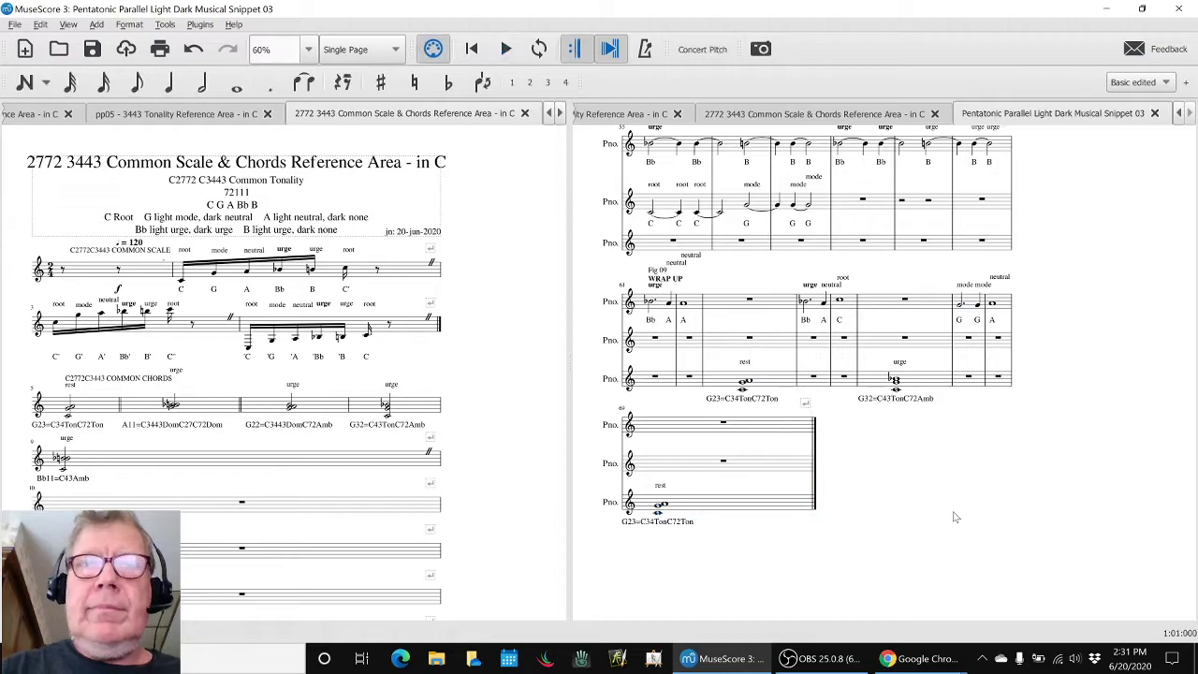
pyautogui.press('space')
pyautogui.press('space')
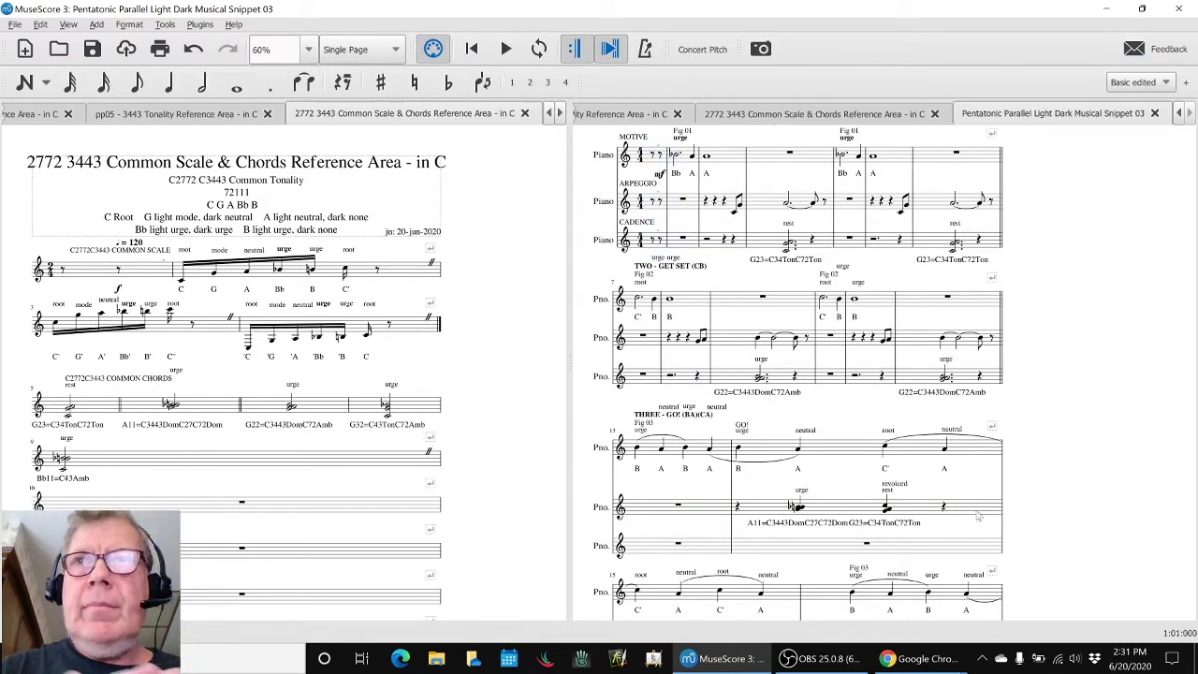
pyautogui.scroll(2, 1053, 500)
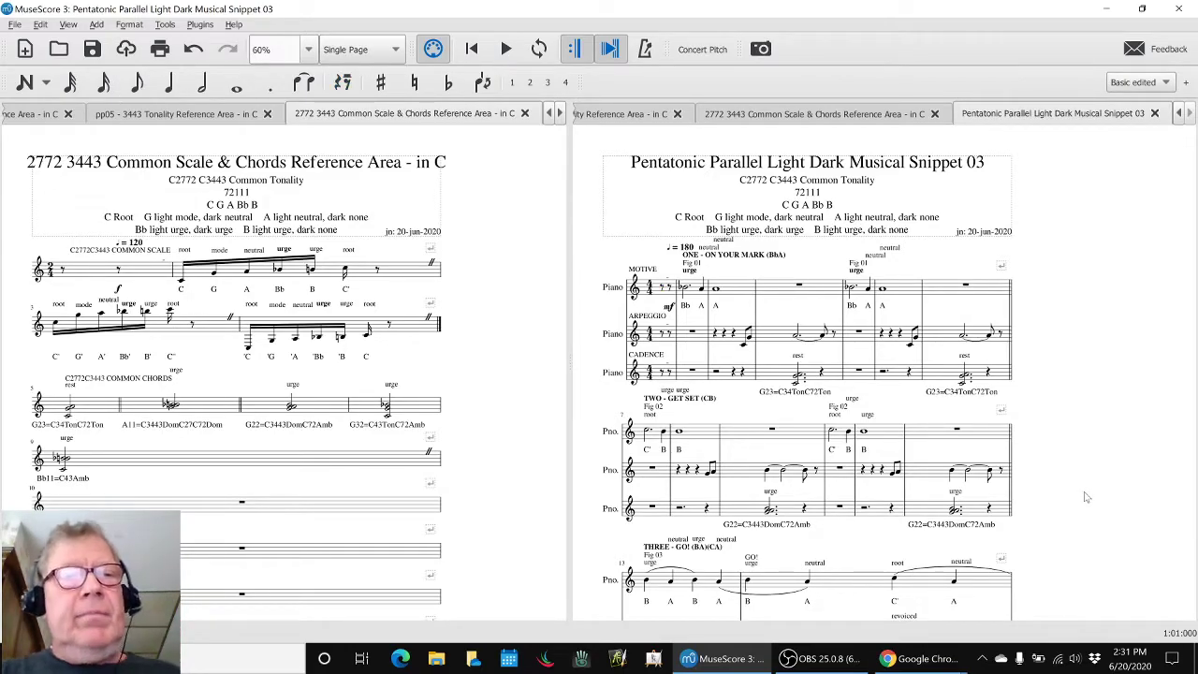
# Minimize the OBS window so the Snippet 03 score is back in front.
pyautogui.hotkey('alt', 'Tab')
pyautogui.hotkey('alt', 'Tab')
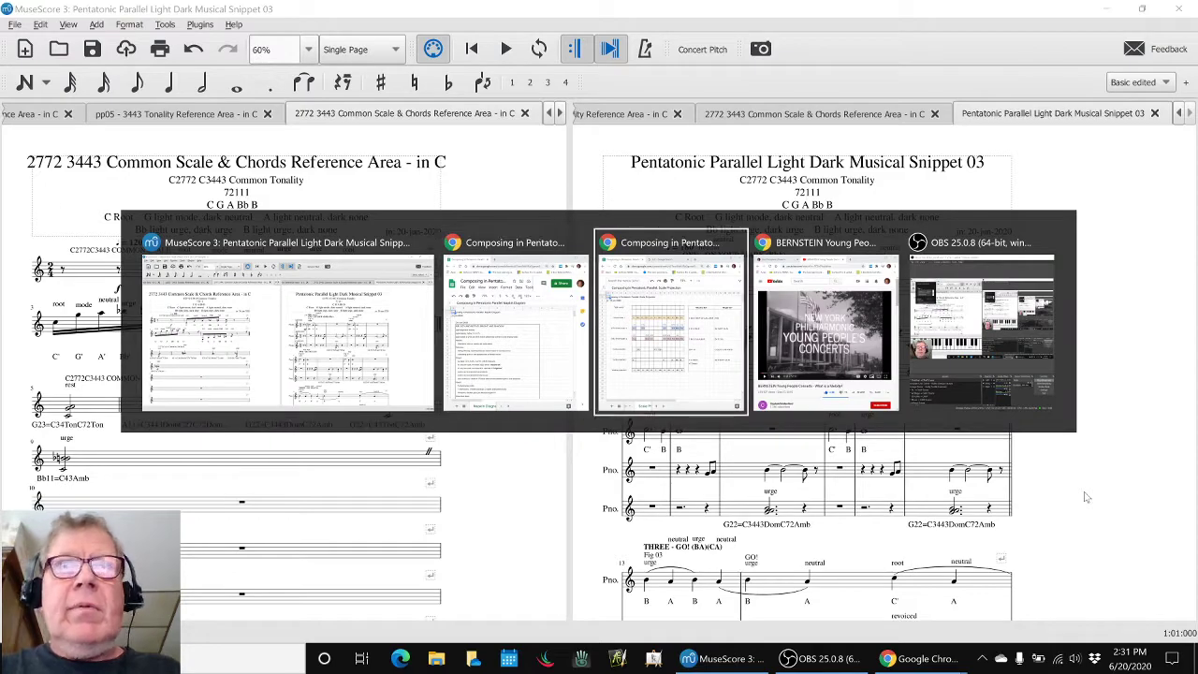
pyautogui.hotkey('alt', 'Tab')
pyautogui.hotkey('alt', 'Tab')
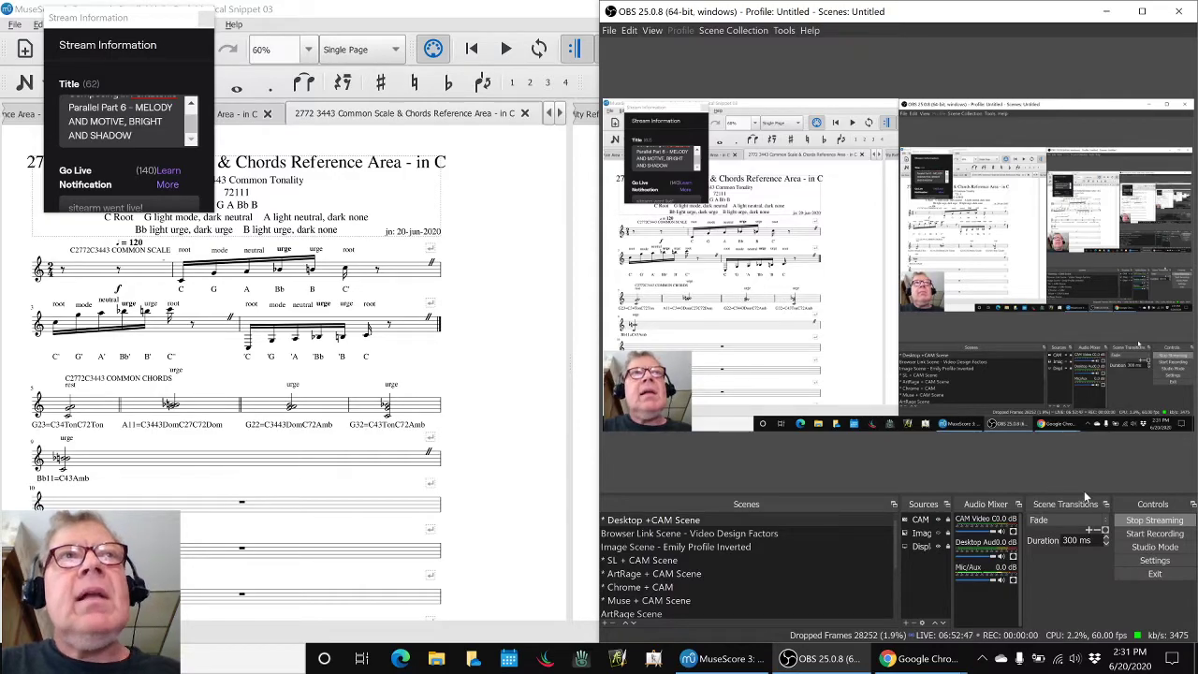
pyautogui.click(814, 667)
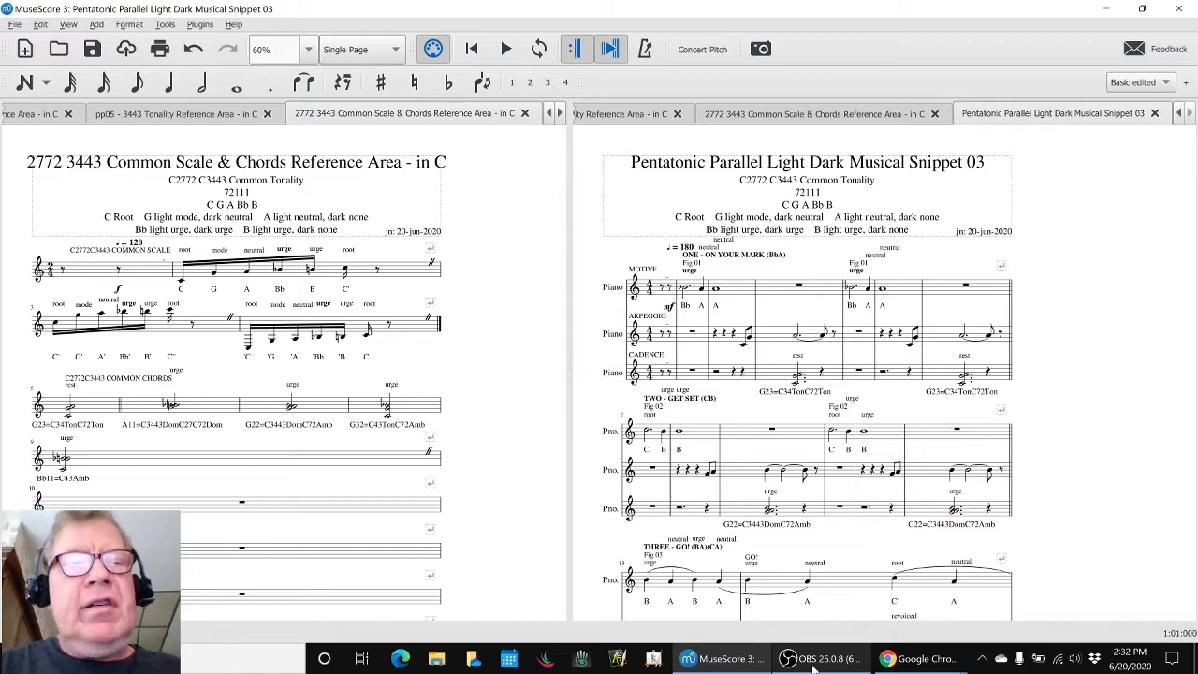
# Select the Reenter note in Napkin Diagram cell B9, then bring the Bernstein melody video forward.
pyautogui.hotkey('alt', 'Tab')
pyautogui.hotkey('alt', 'Tab')
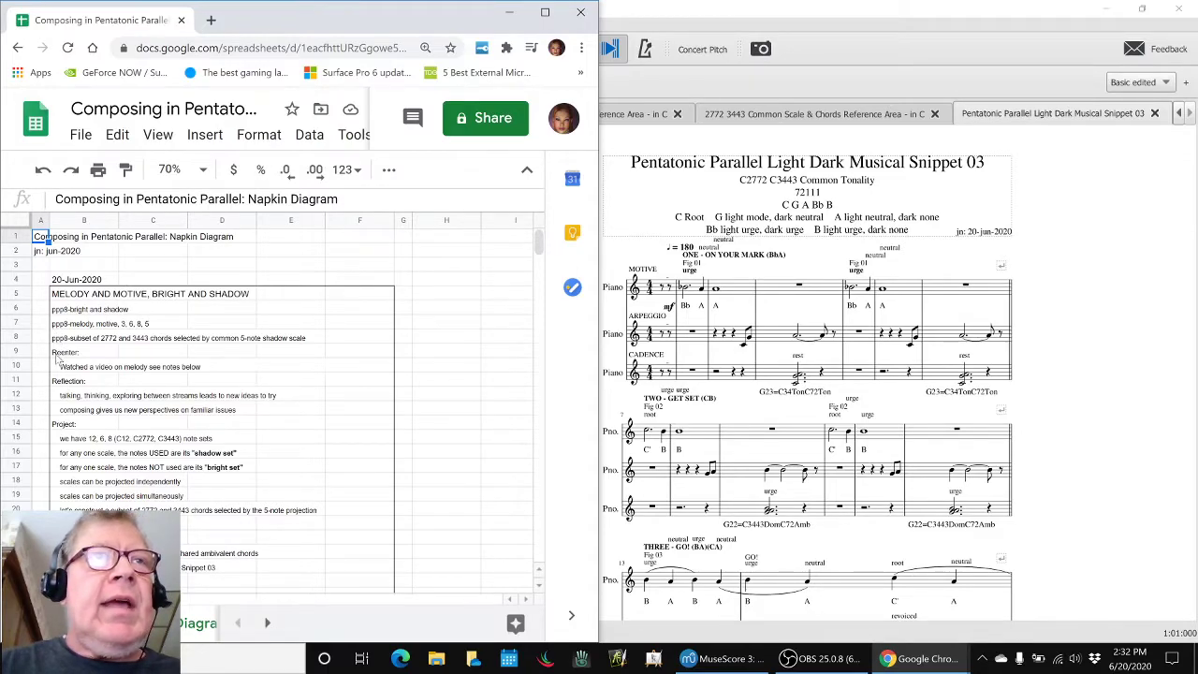
pyautogui.click(57, 356)
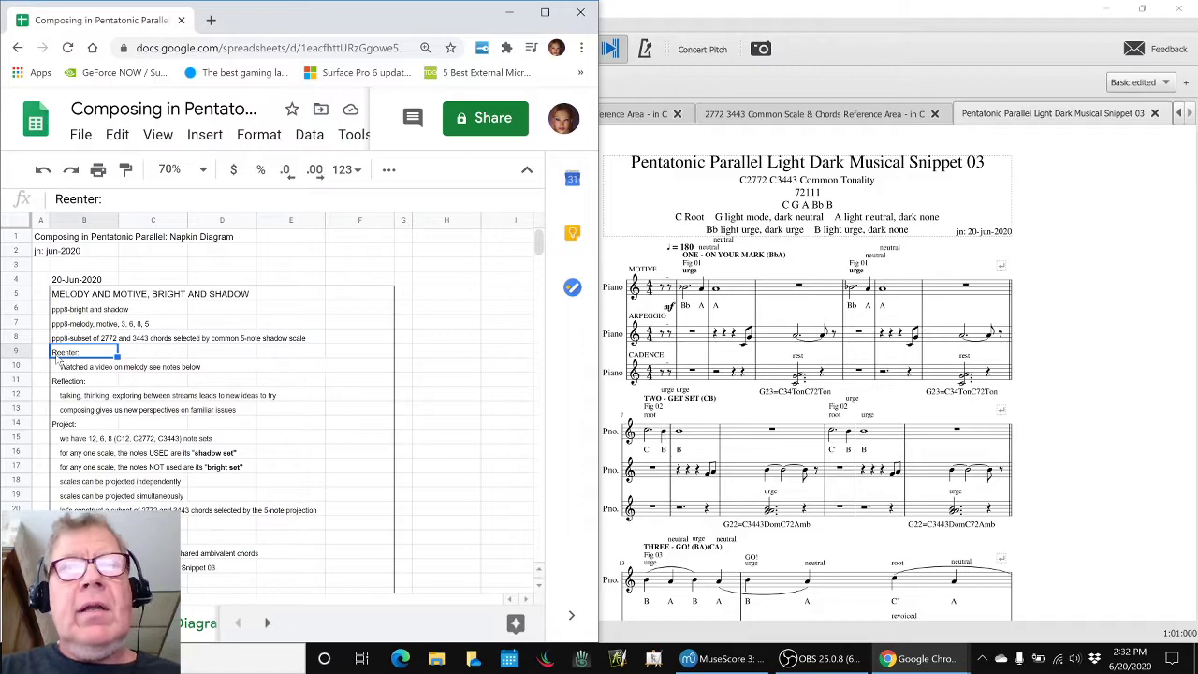
pyautogui.hotkey('alt', 'Tab')
pyautogui.hotkey('alt', 'Tab')
pyautogui.hotkey('alt', 'Tab')
pyautogui.hotkey('alt', 'Tab')
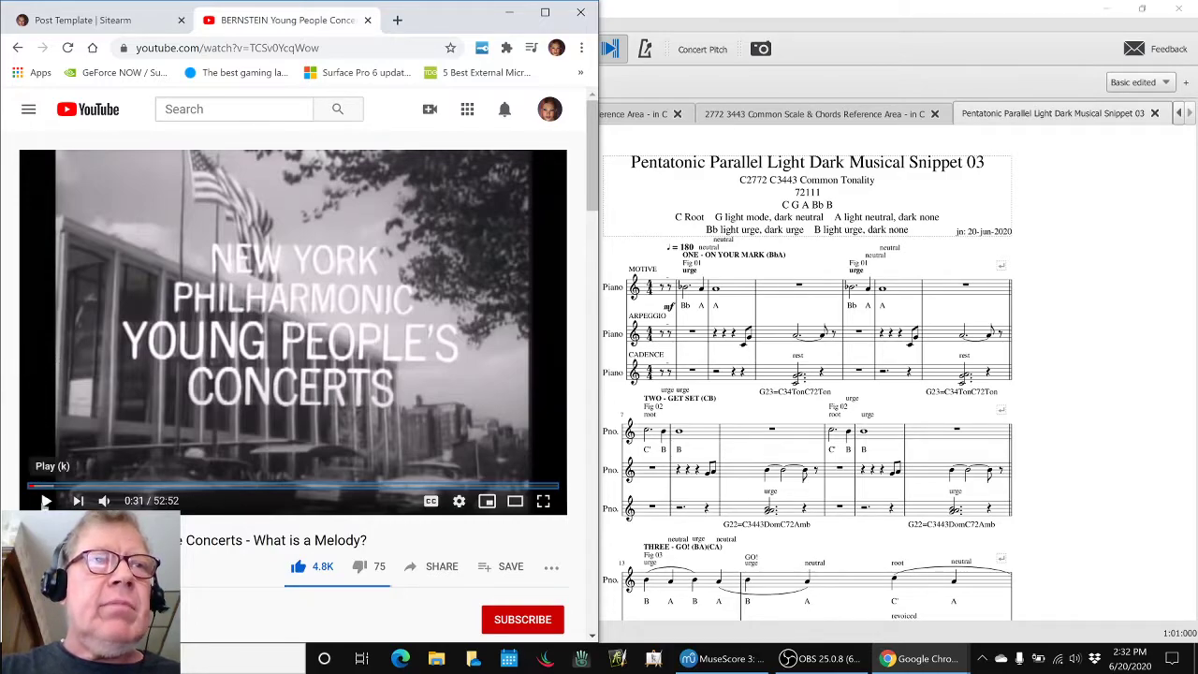
# Play the Bernstein video through the opening credits and pause it at 0:53.
pyautogui.click(45, 501)
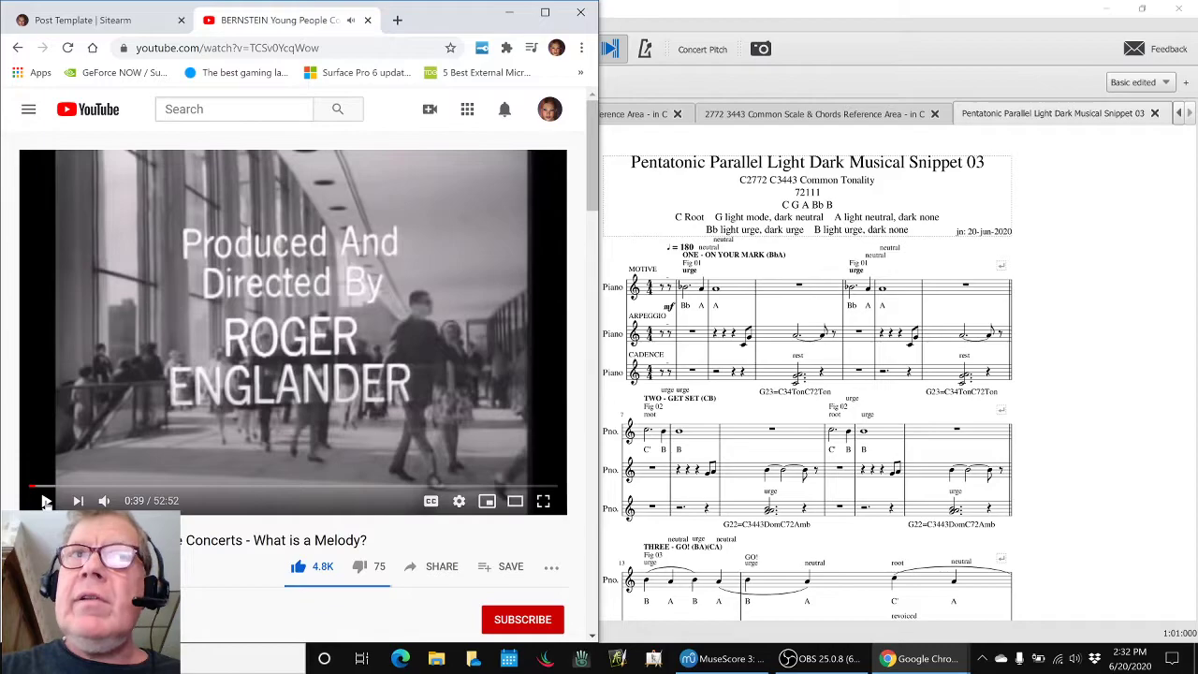
pyautogui.click(46, 501)
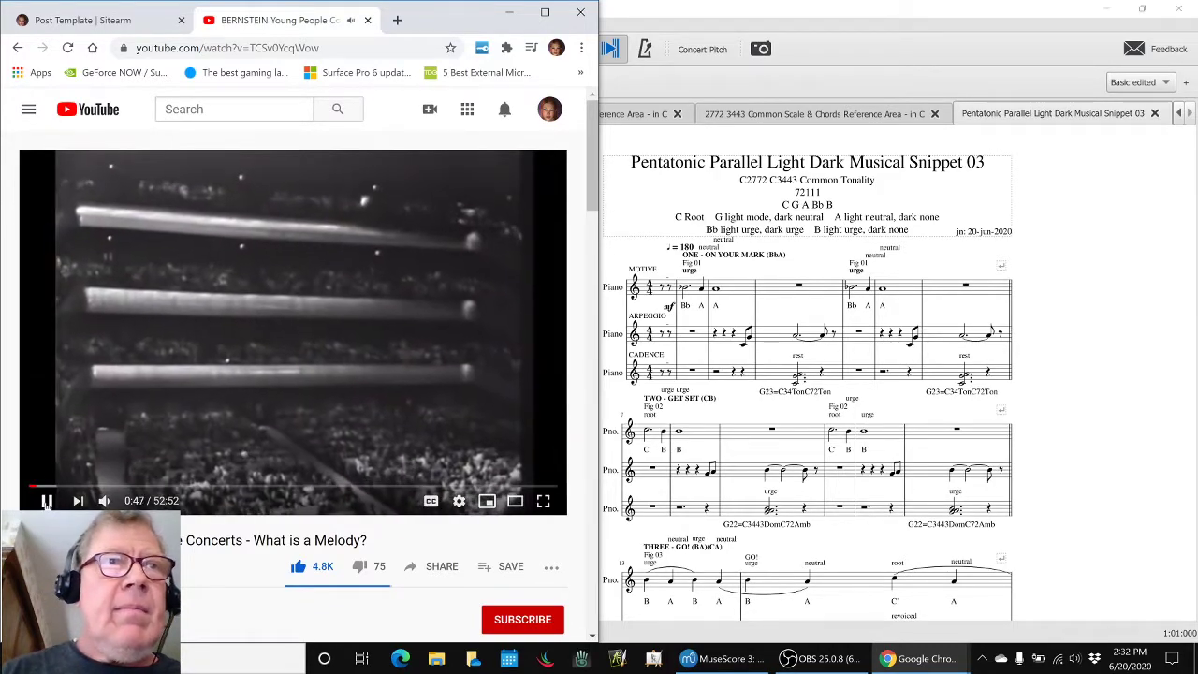
pyautogui.click(46, 501)
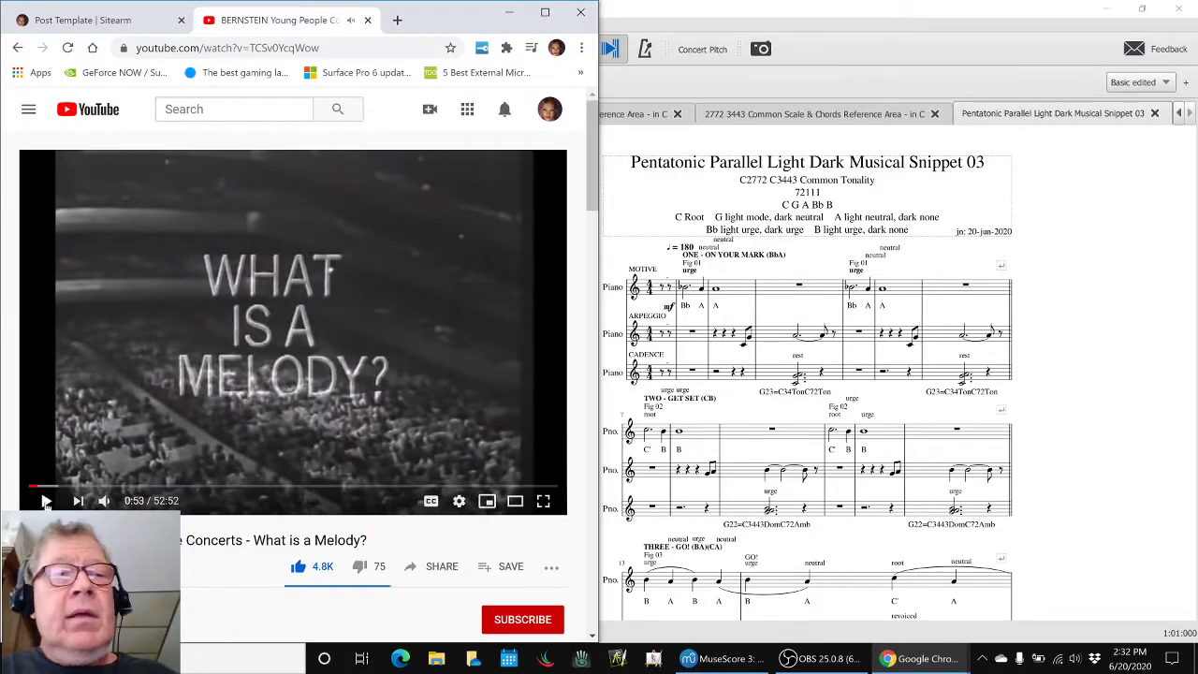
# Back in the Napkin Diagram, read the notes in B31, B32 and B33 twice.
pyautogui.hotkey('alt', 'Tab')
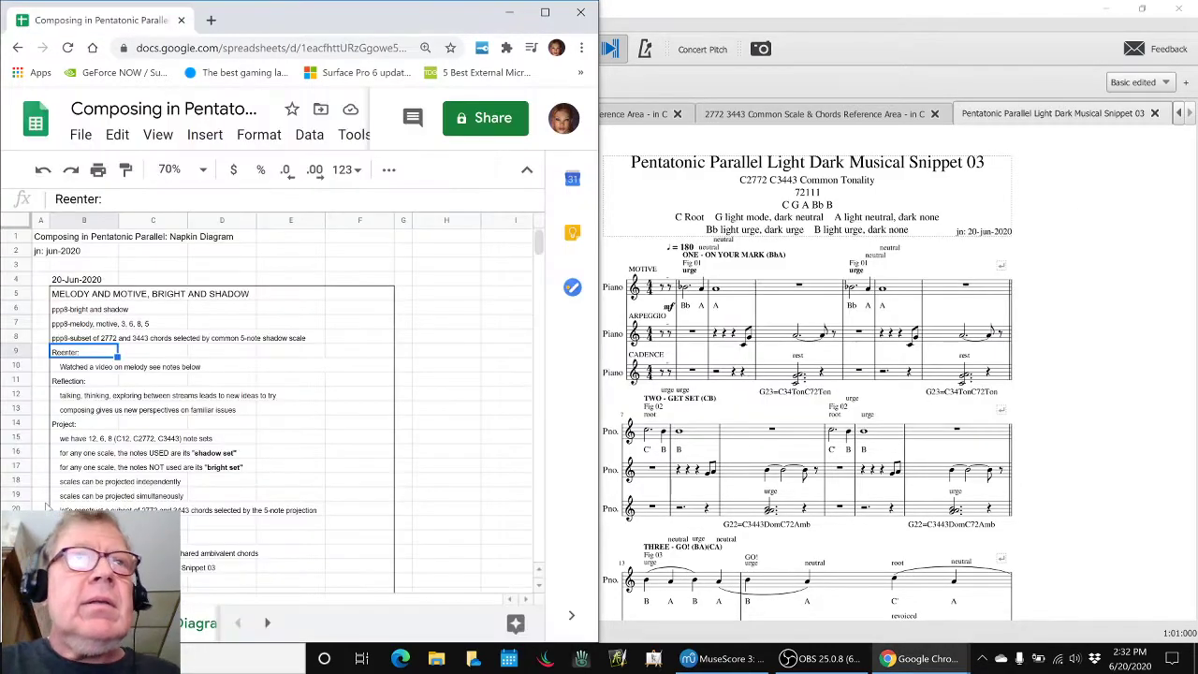
pyautogui.scroll(-6, 157, 424)
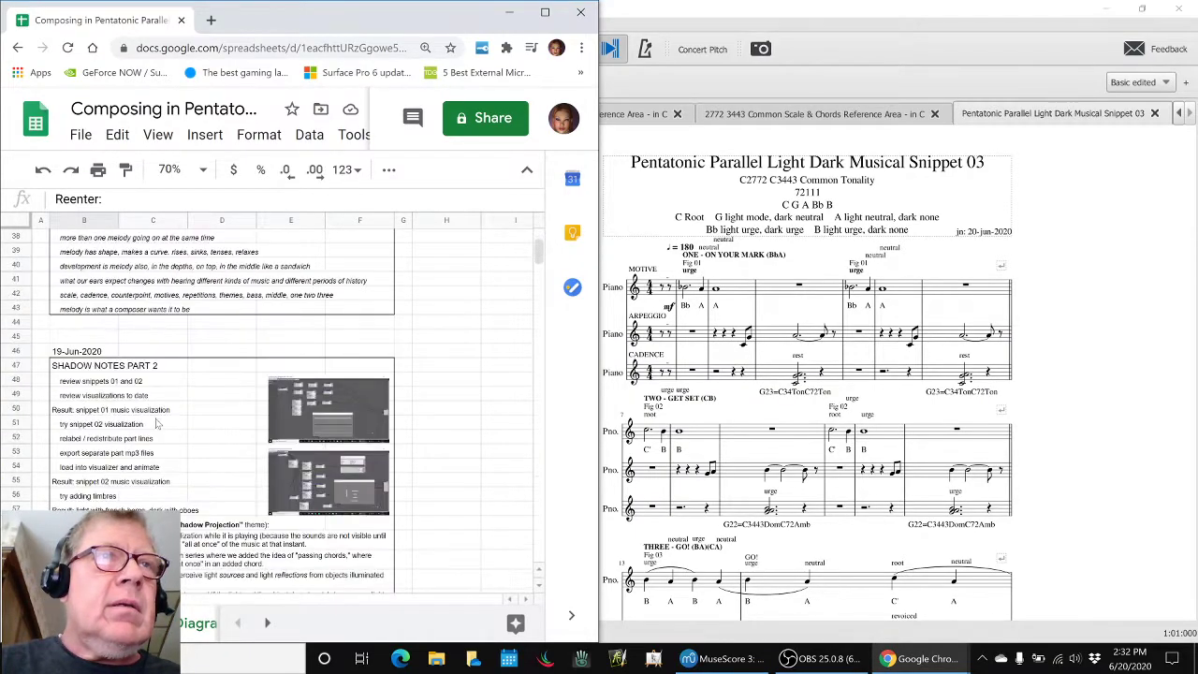
pyautogui.scroll(3, 157, 424)
pyautogui.click(86, 397)
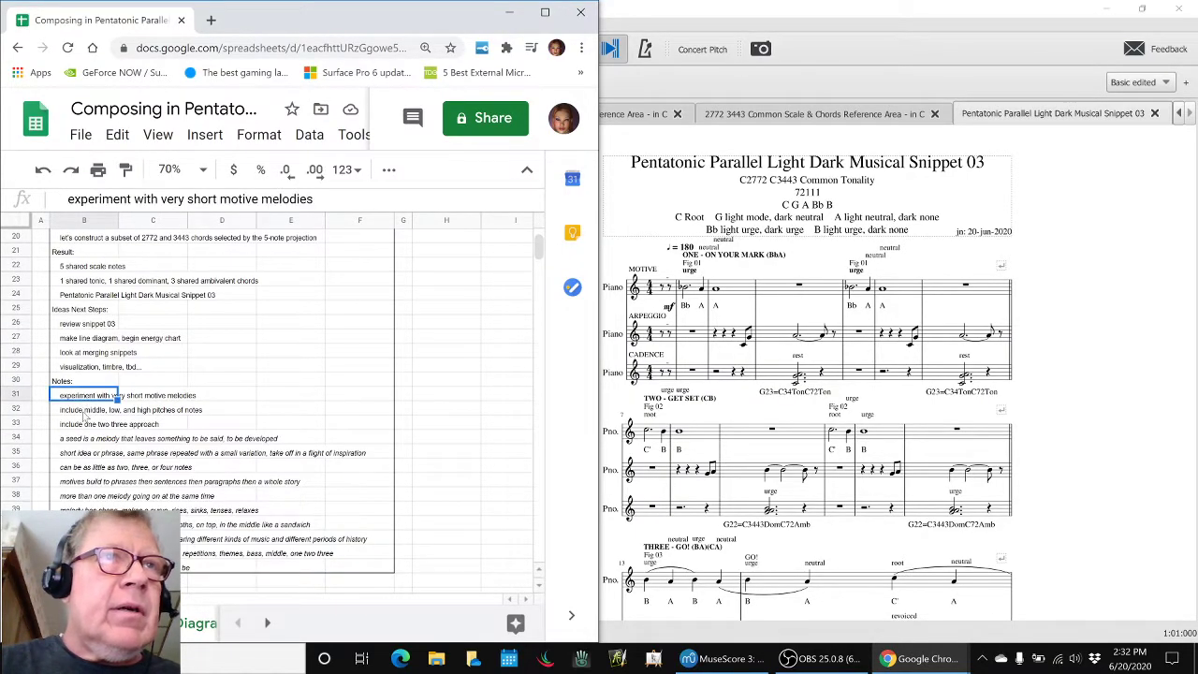
pyautogui.click(85, 412)
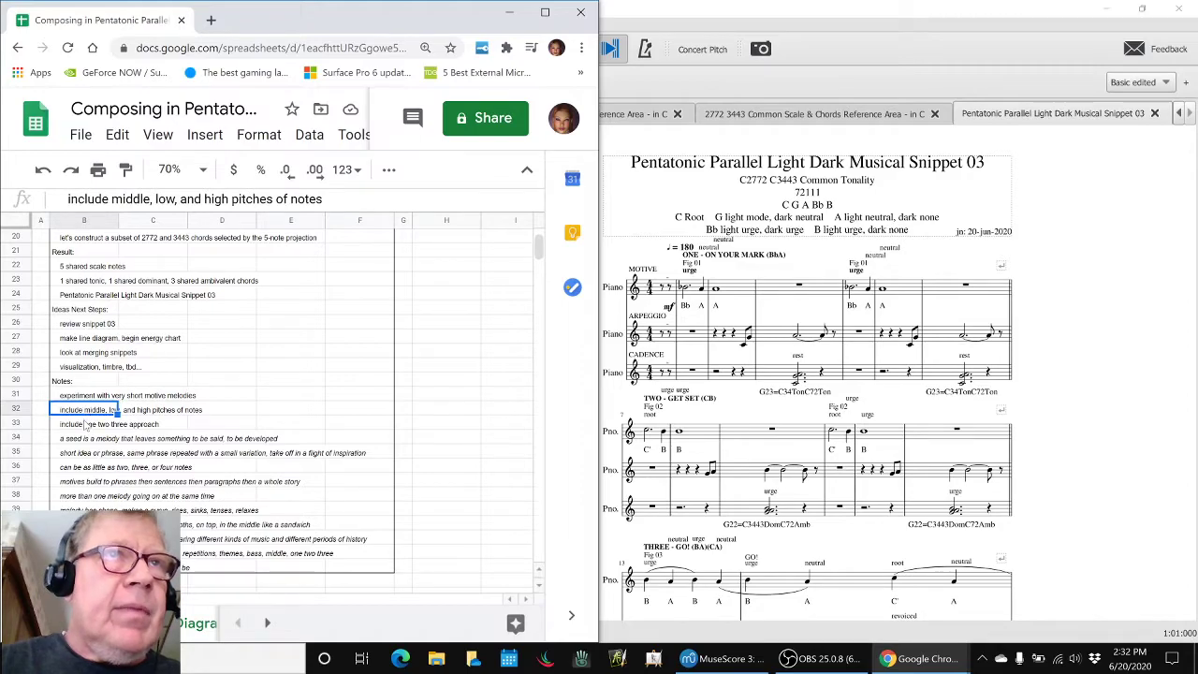
pyautogui.click(84, 425)
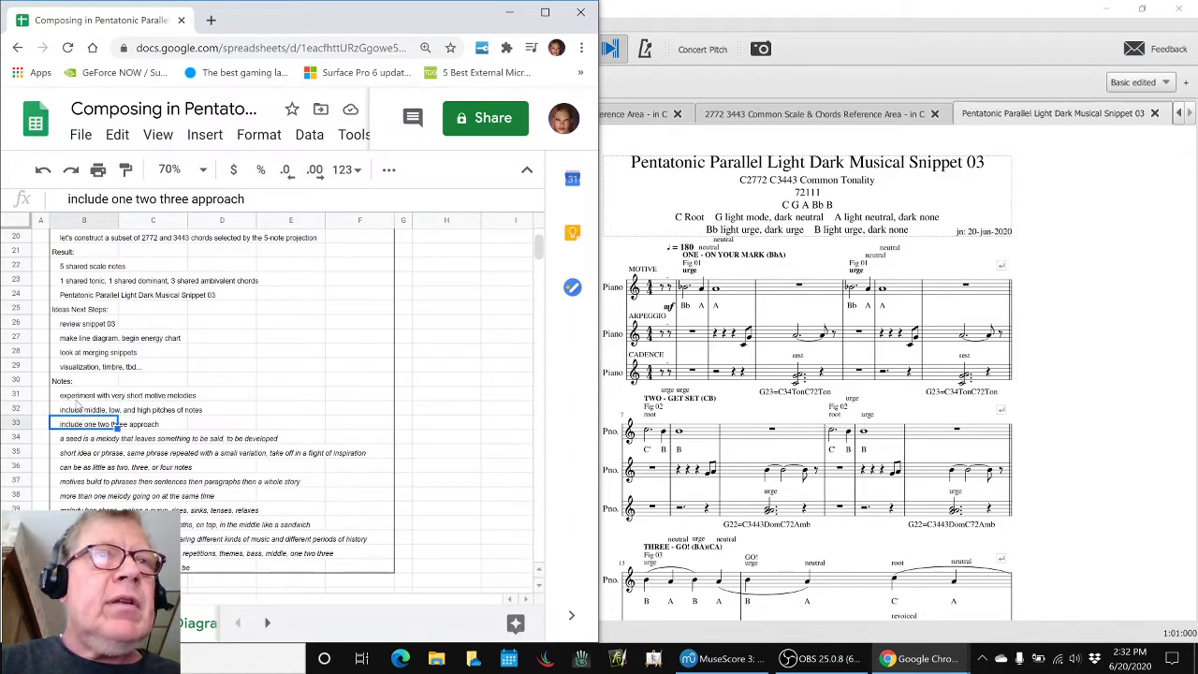
pyautogui.click(79, 397)
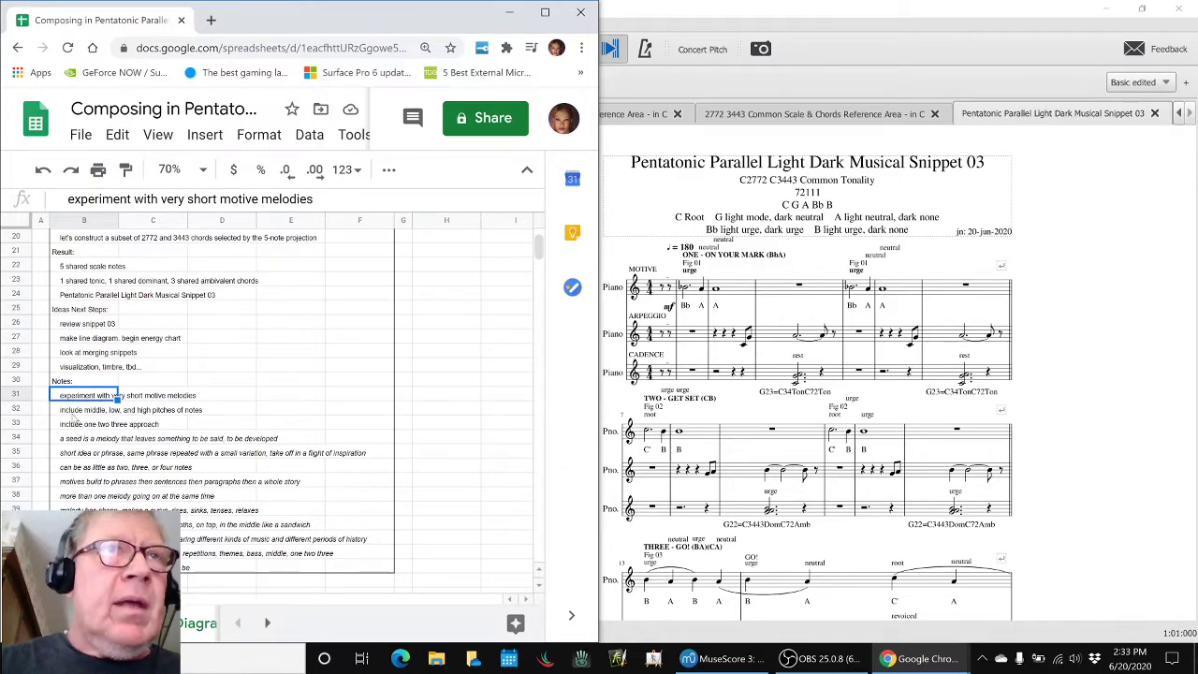
pyautogui.click(75, 411)
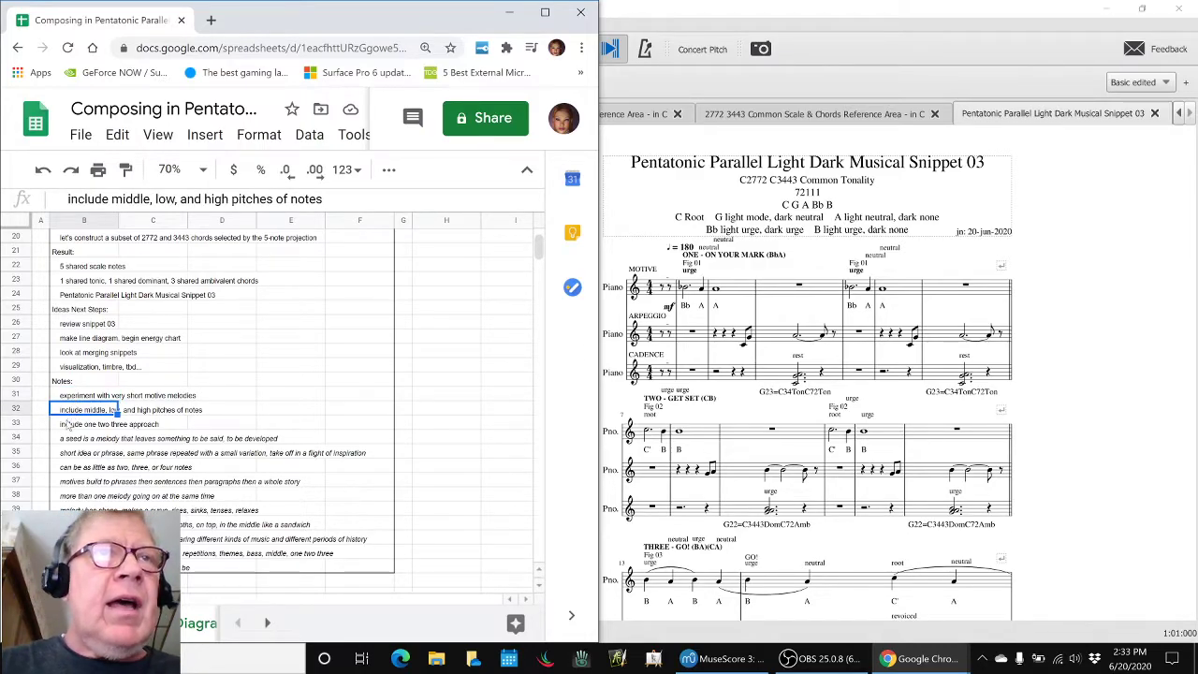
pyautogui.click(64, 426)
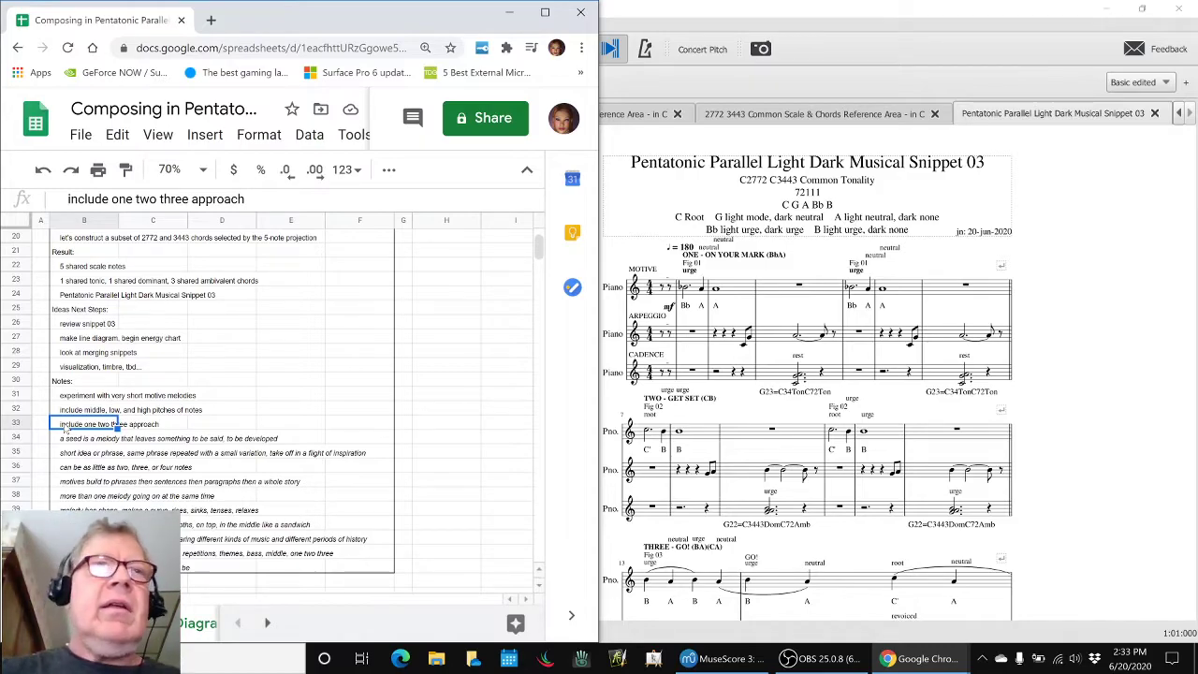
pyautogui.scroll(5, 238, 389)
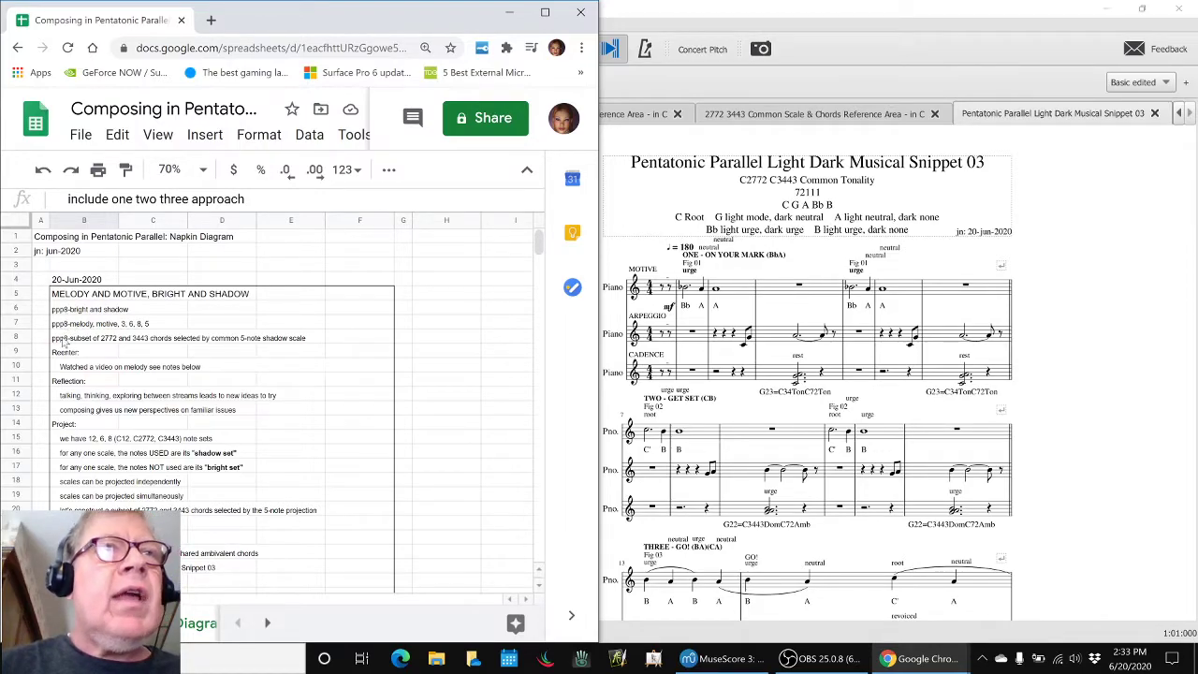
# Read the chord subset note (B8), Reflection notes (B12, B13) and the 12, 6, 8 note sets line (B15).
pyautogui.click(63, 343)
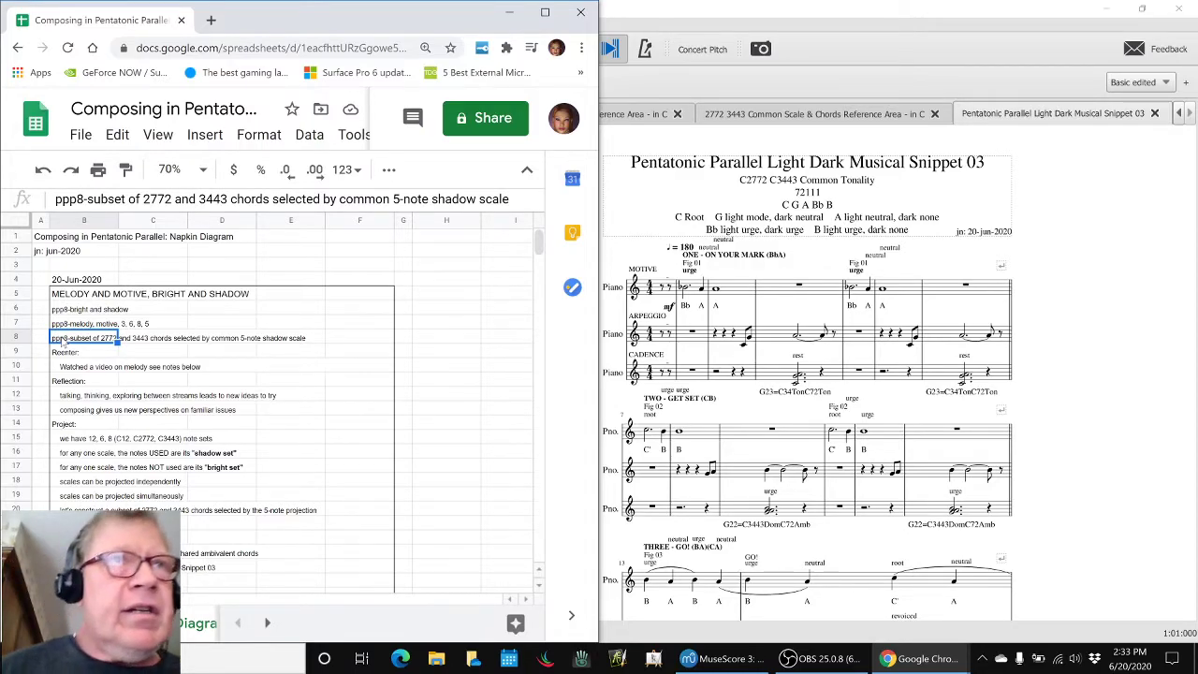
pyautogui.click(86, 400)
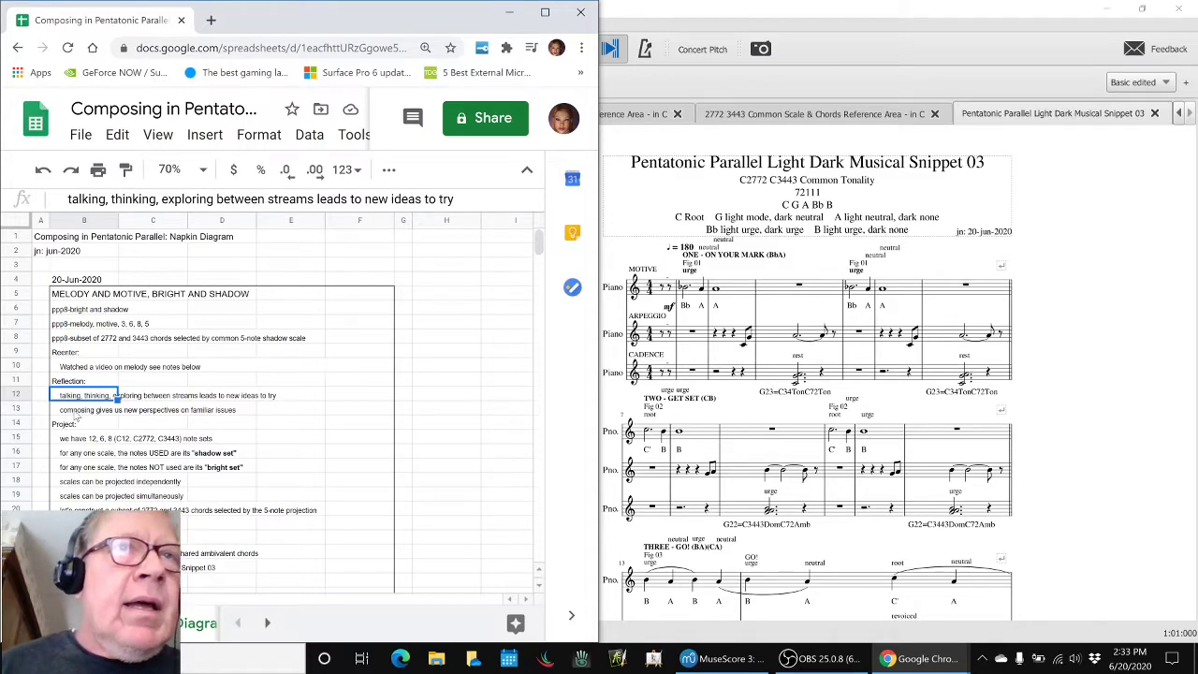
pyautogui.click(78, 414)
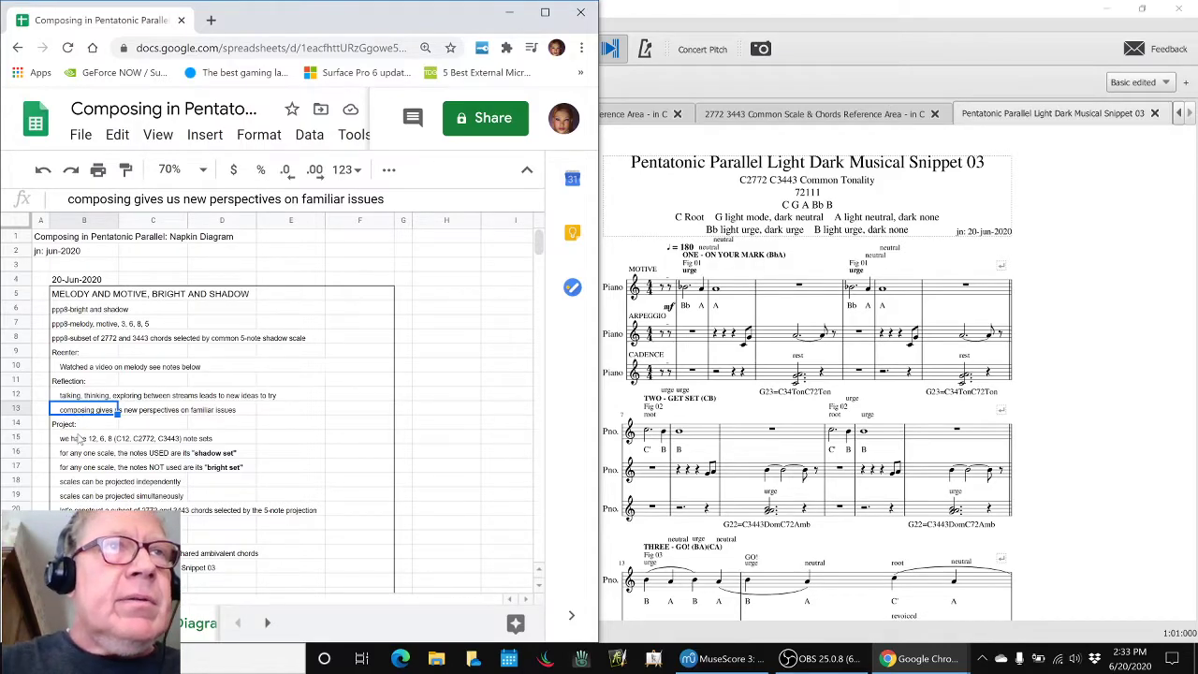
pyautogui.click(80, 442)
pyautogui.scroll(-3, 80, 447)
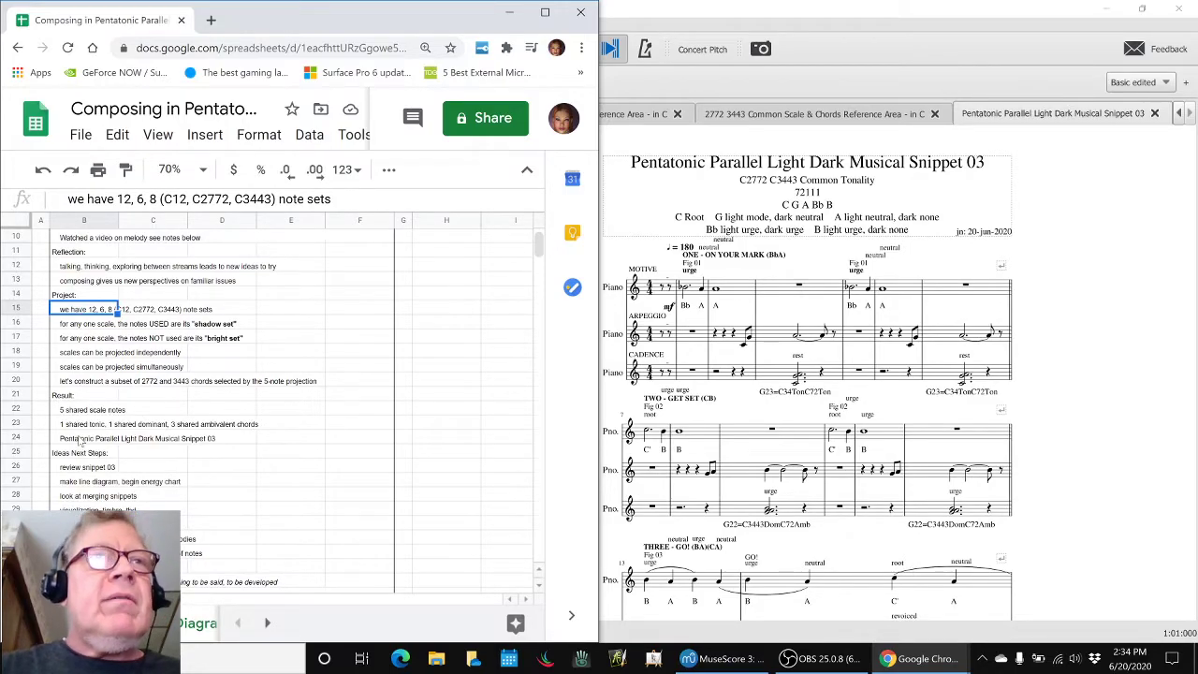
pyautogui.hotkey('alt', 'Tab')
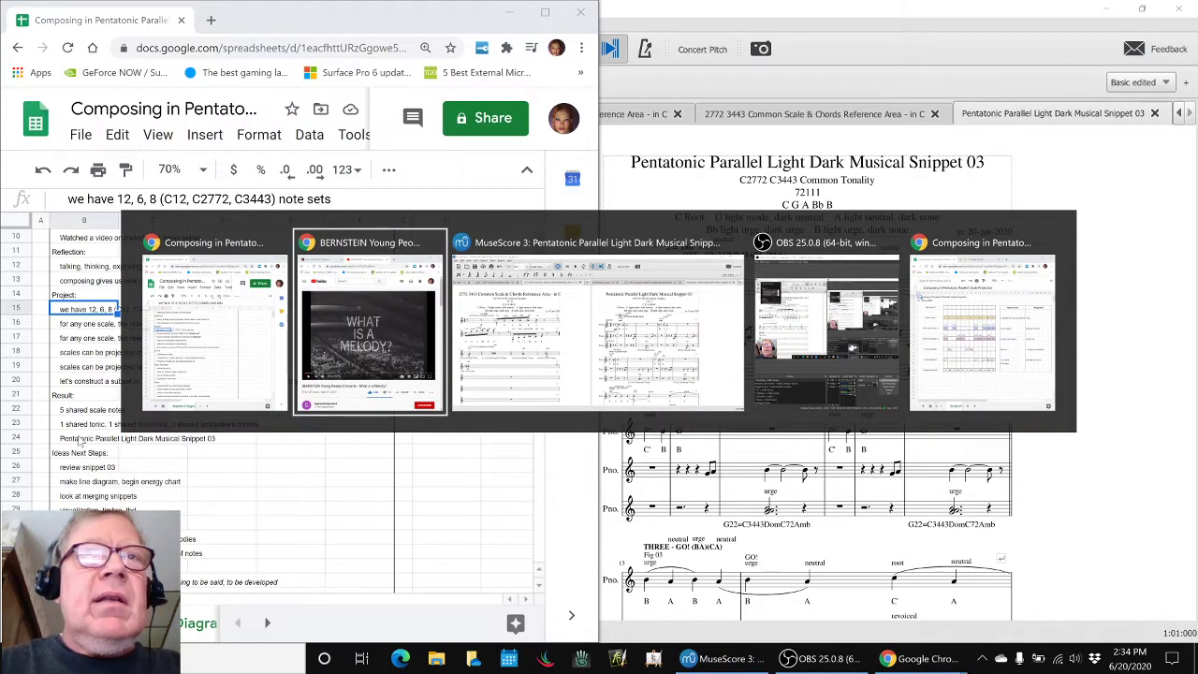
pyautogui.hotkey('alt', 'Tab')
pyautogui.hotkey('alt', 'Tab')
pyautogui.hotkey('alt', 'Tab')
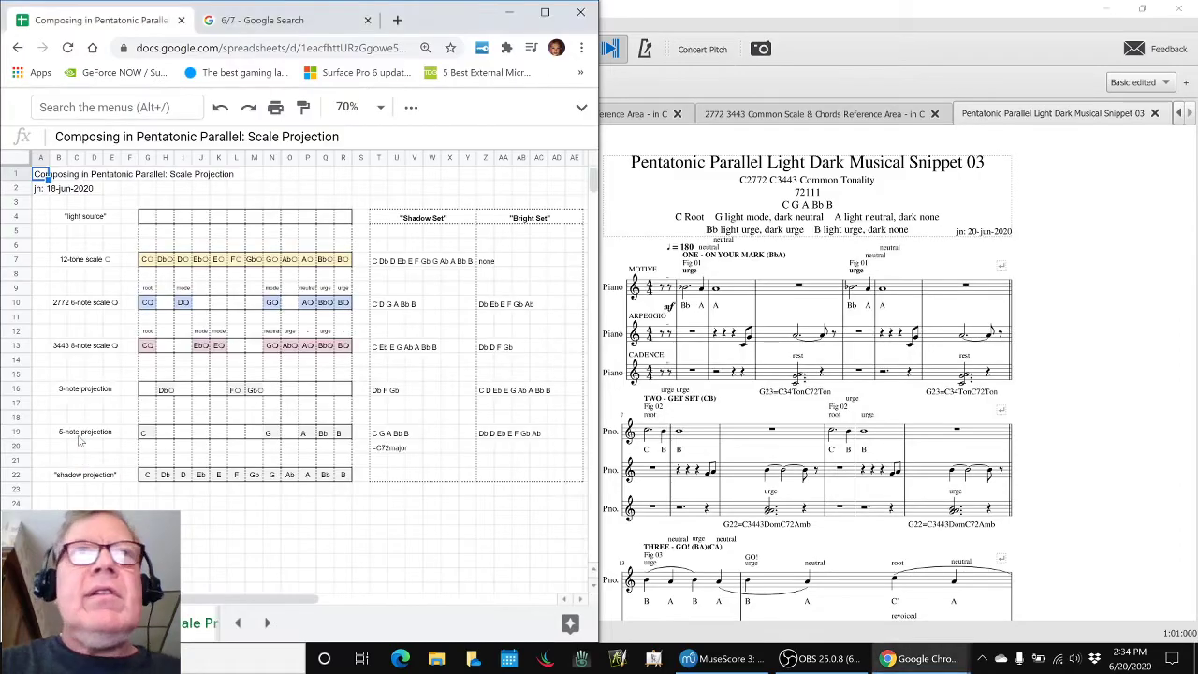
pyautogui.moveTo(468, 24); pyautogui.dragTo(1070, 23)
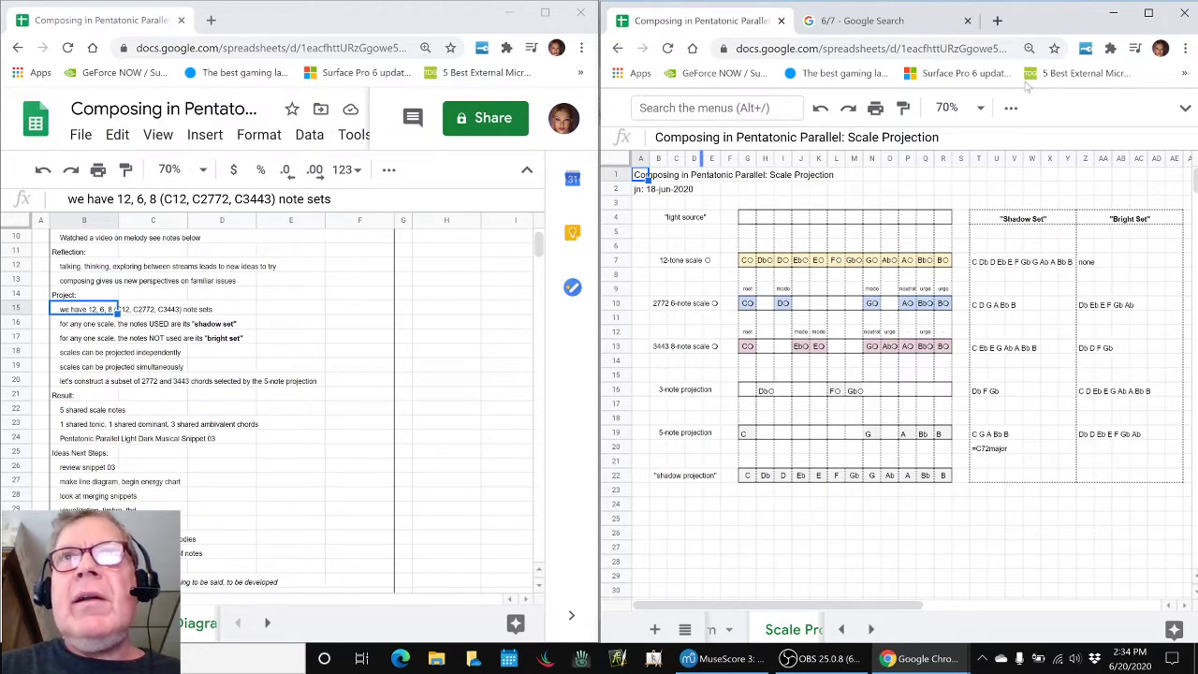
pyautogui.click(904, 521)
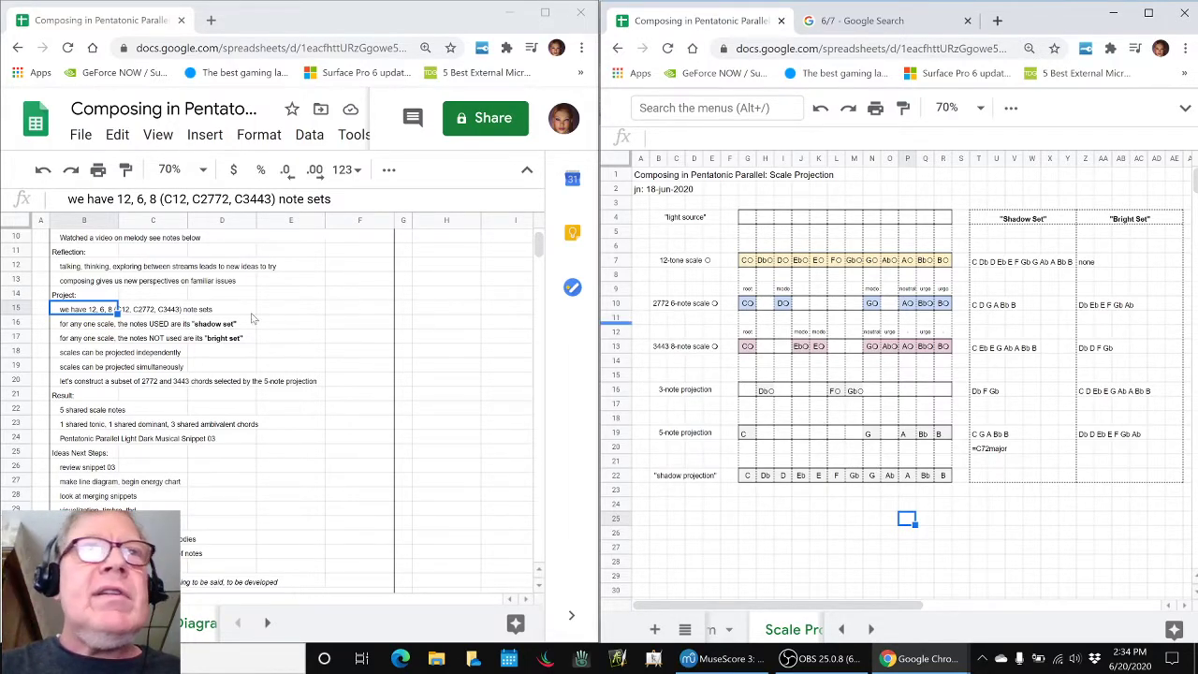
pyautogui.click(63, 326)
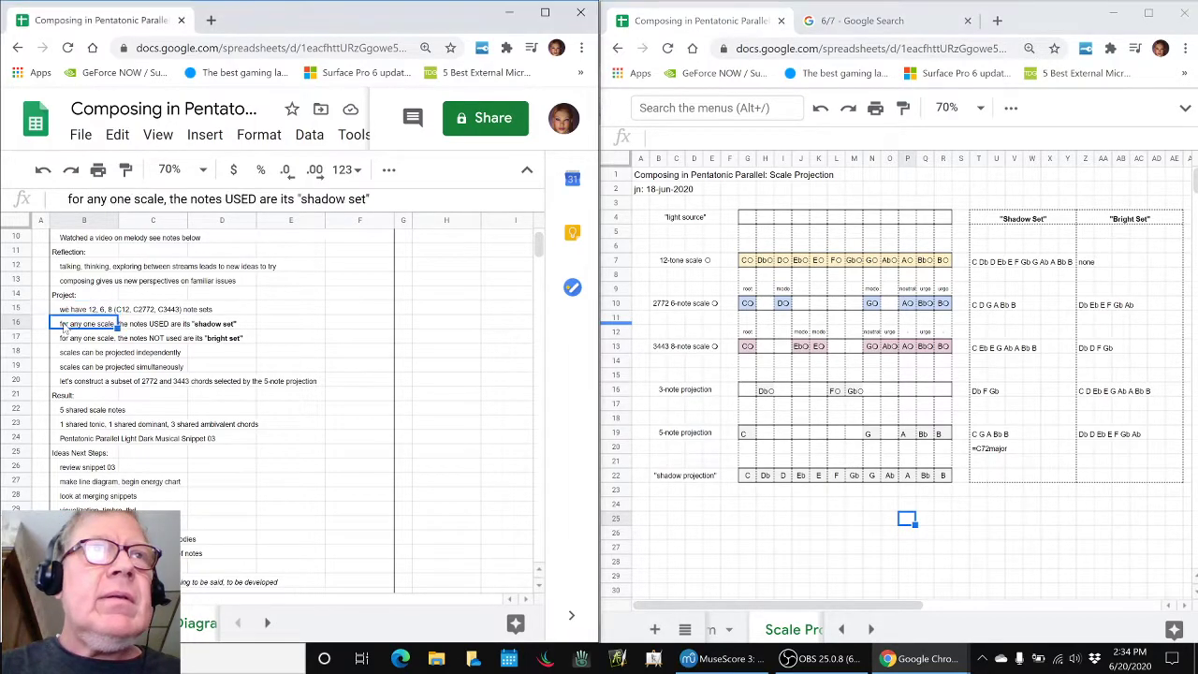
pyautogui.click(746, 309)
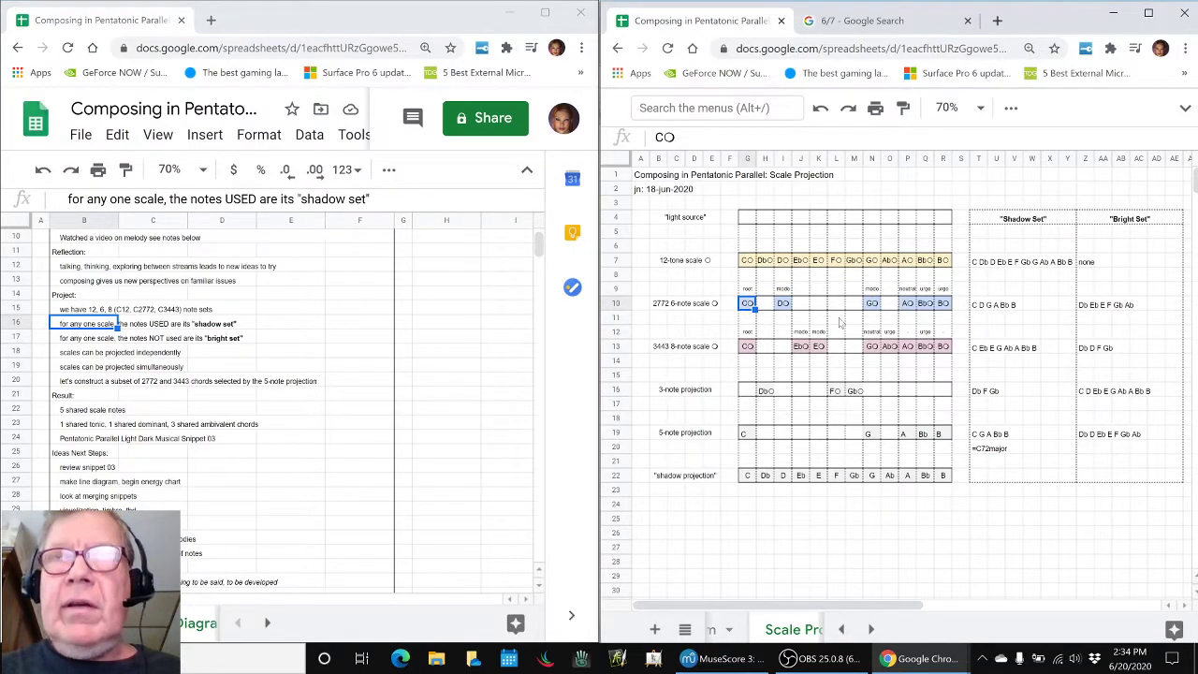
pyautogui.keyDown('shift'); pyautogui.click(943, 313); pyautogui.keyUp('shift')
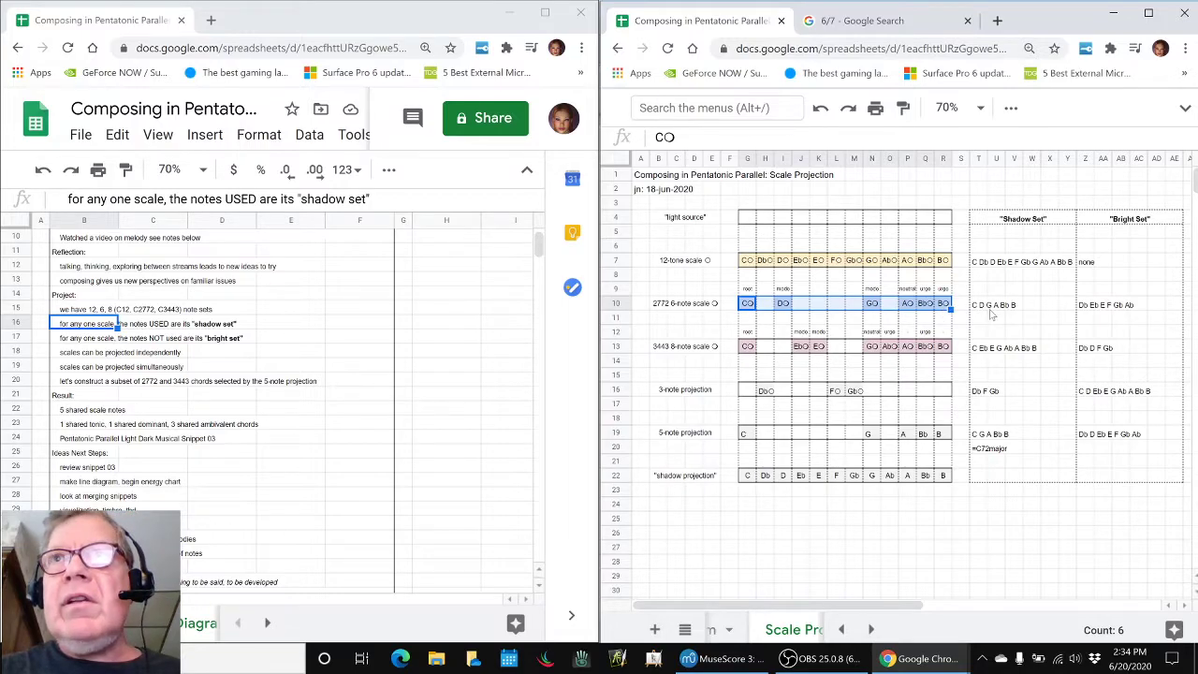
pyautogui.click(988, 306)
pyautogui.click(748, 303)
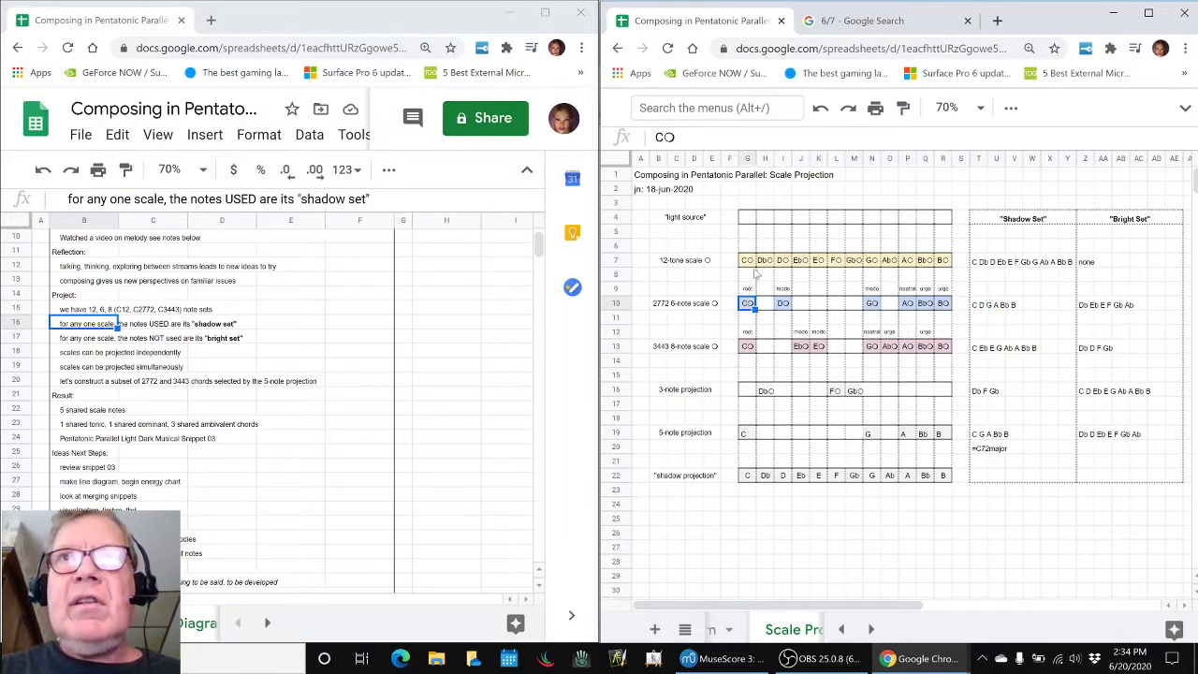
pyautogui.click(749, 218)
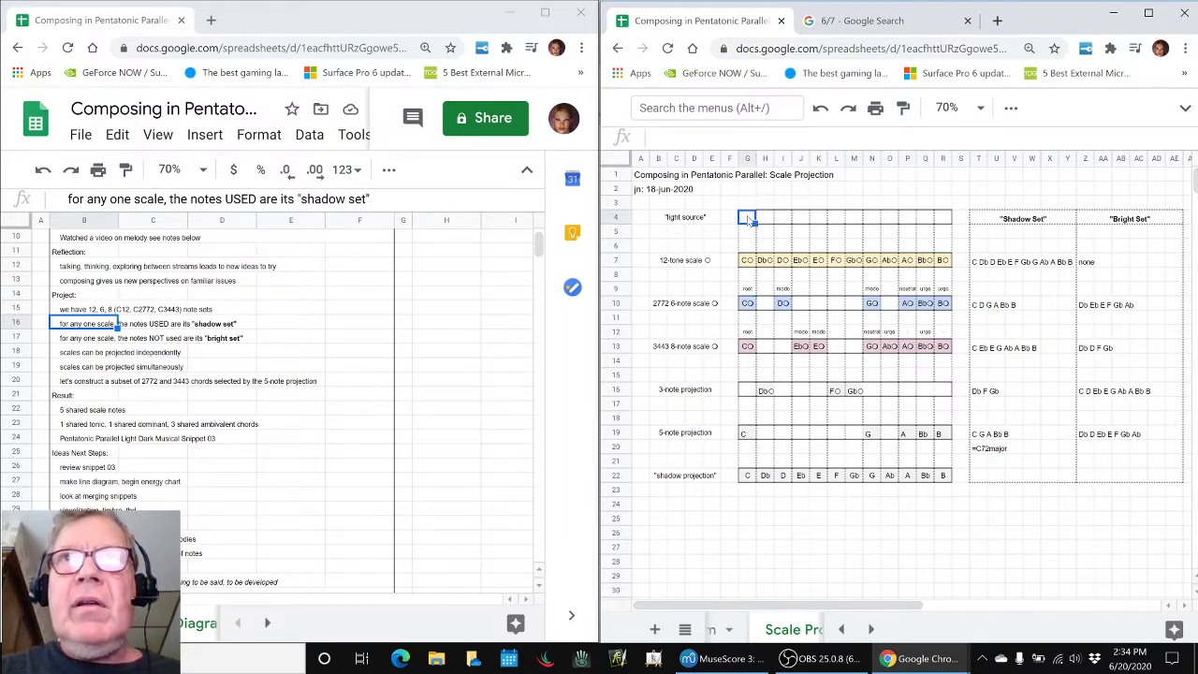
pyautogui.click(748, 306)
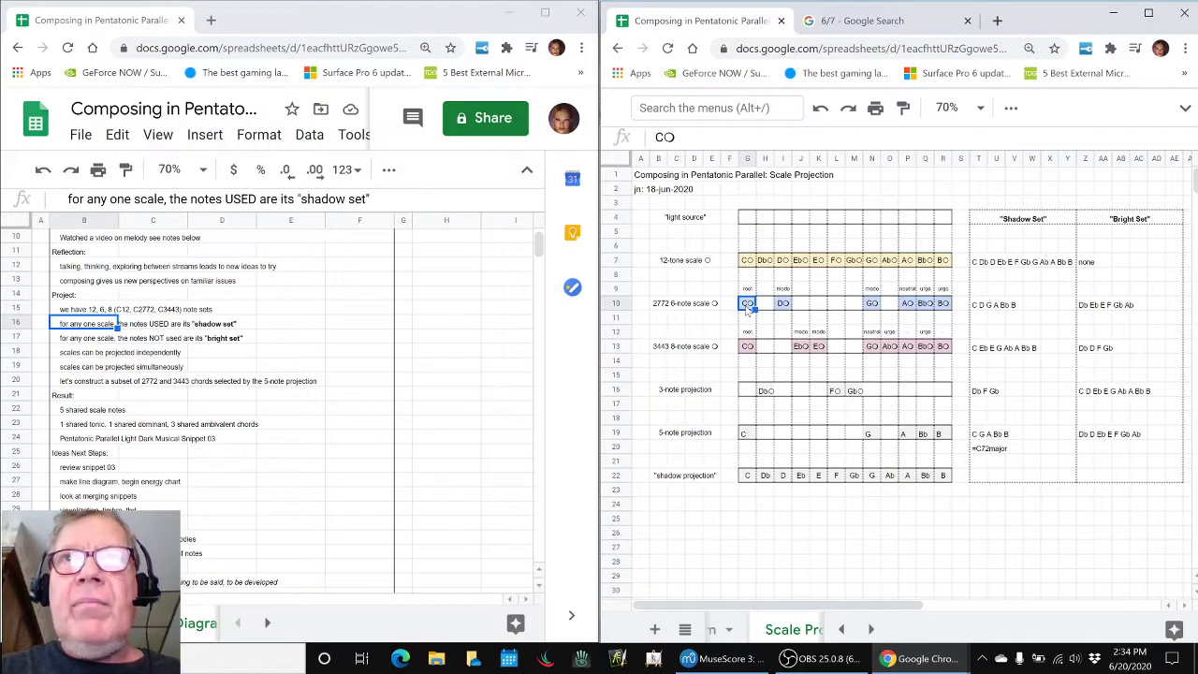
pyautogui.click(749, 477)
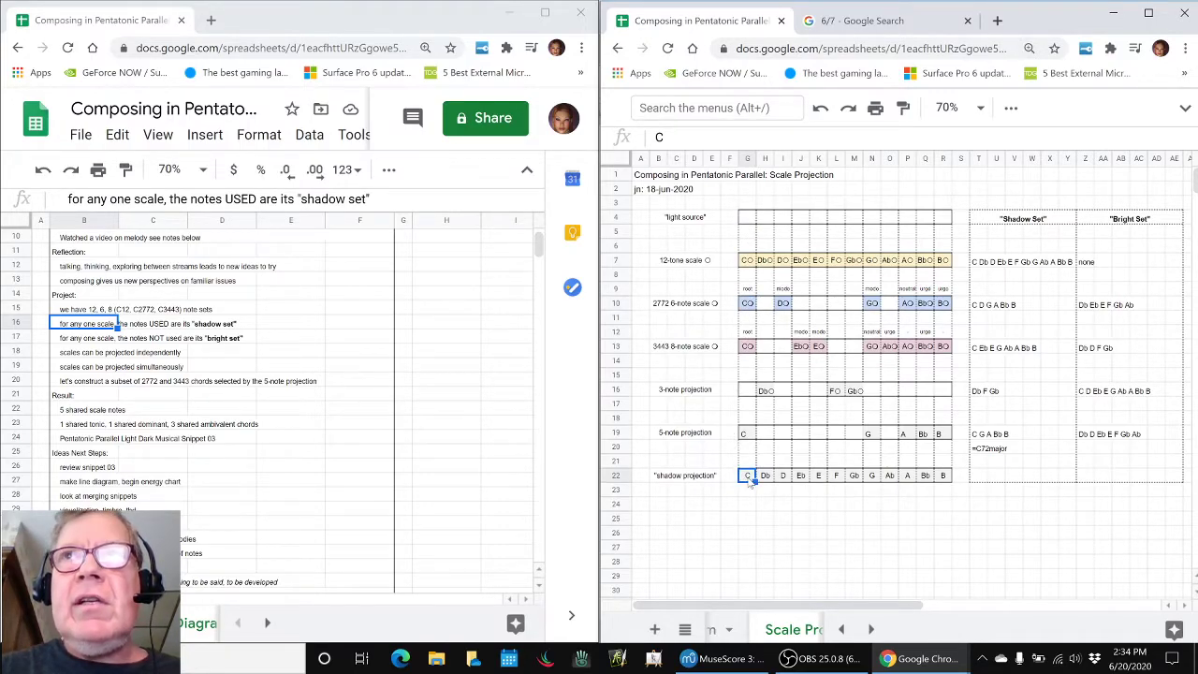
pyautogui.click(785, 305)
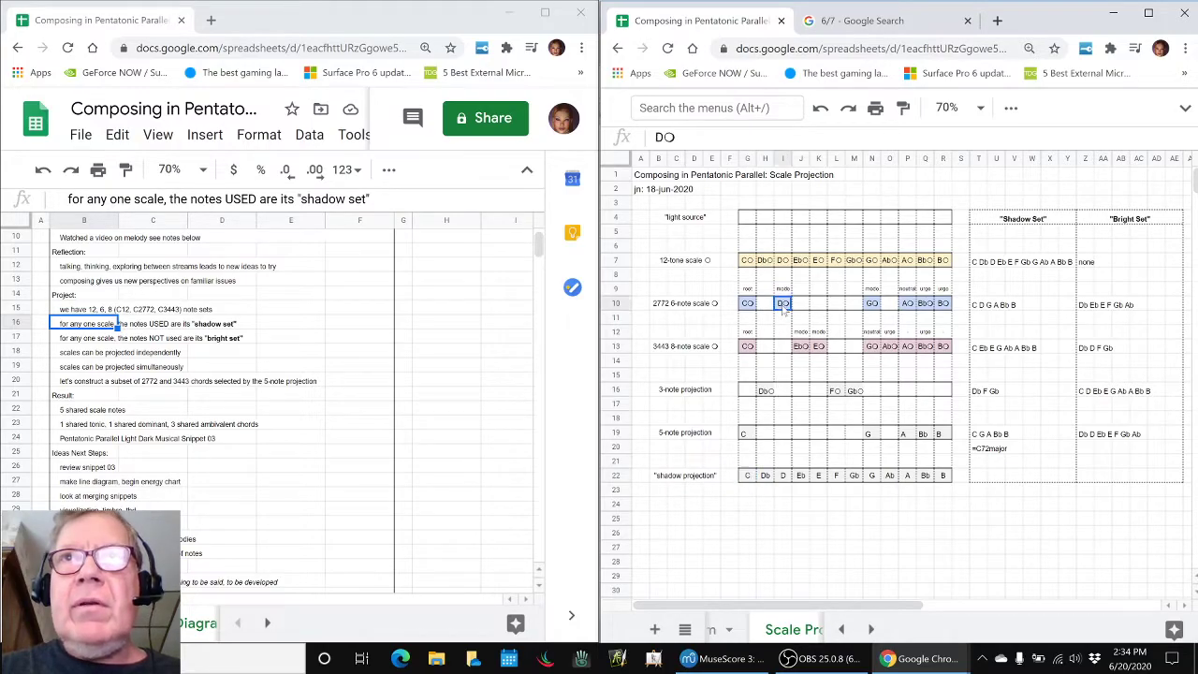
pyautogui.click(785, 477)
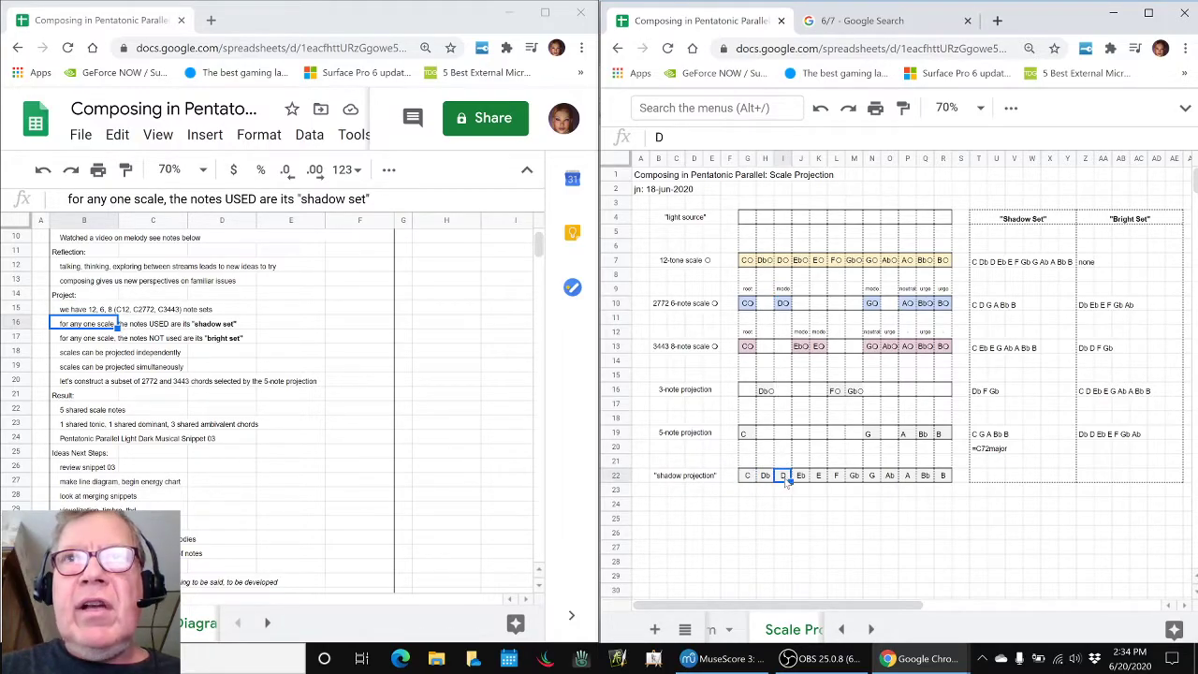
pyautogui.click(976, 307)
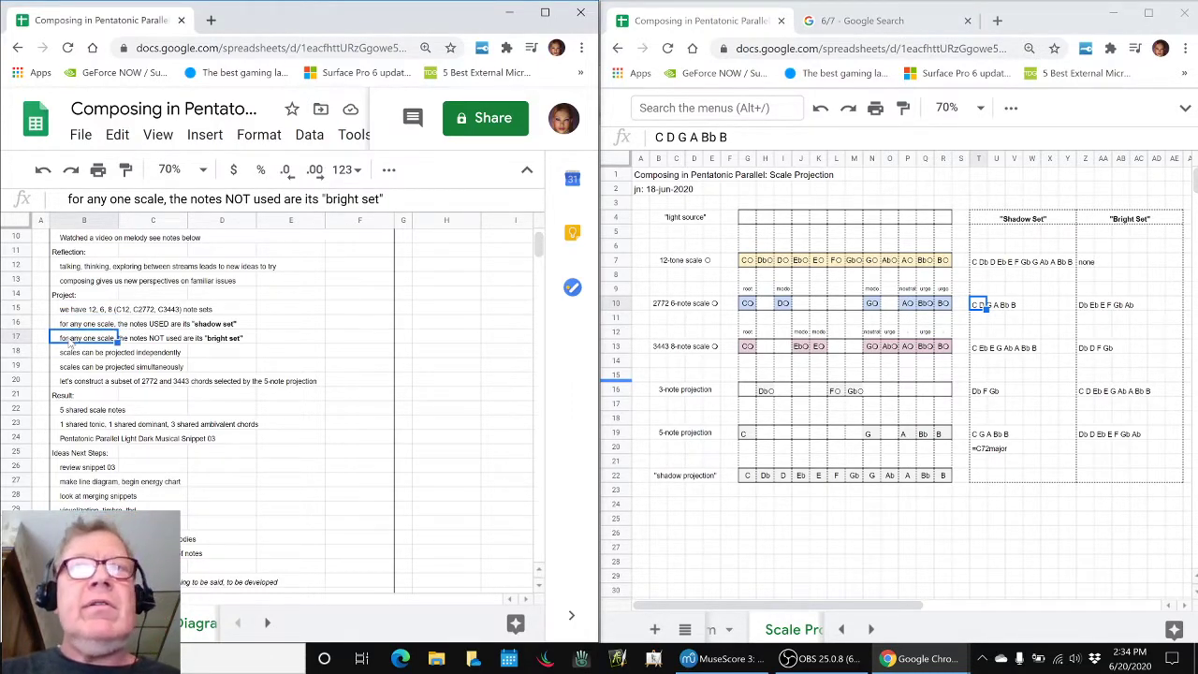
pyautogui.click(768, 307)
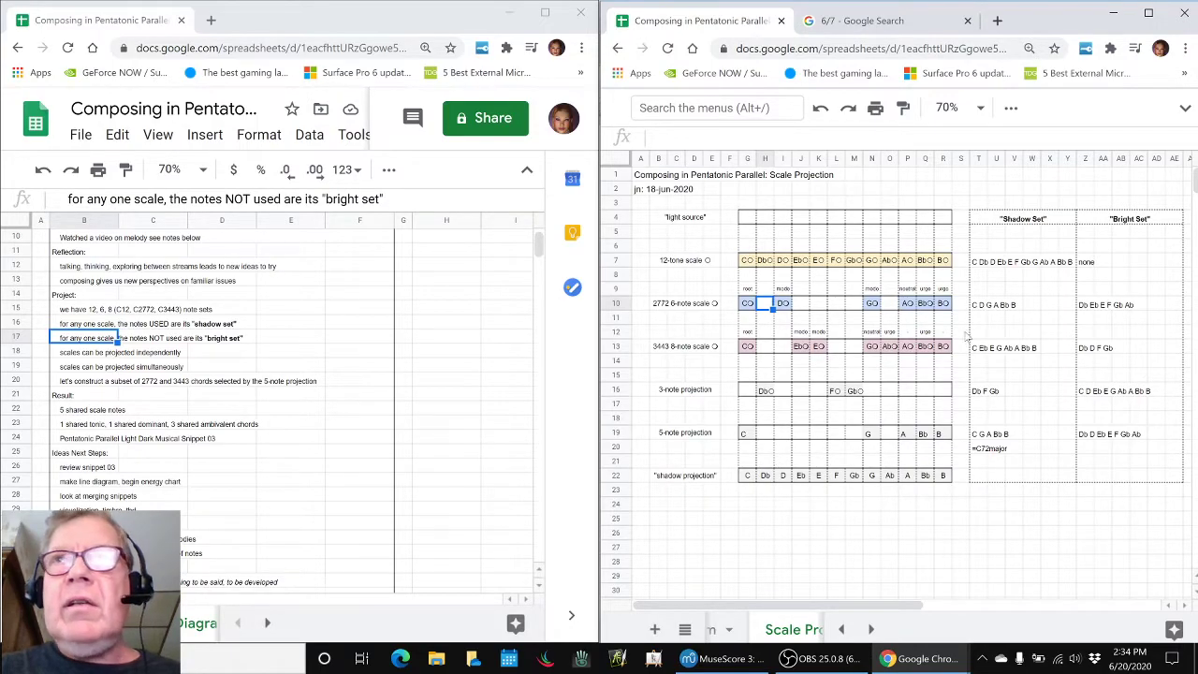
pyautogui.click(1085, 307)
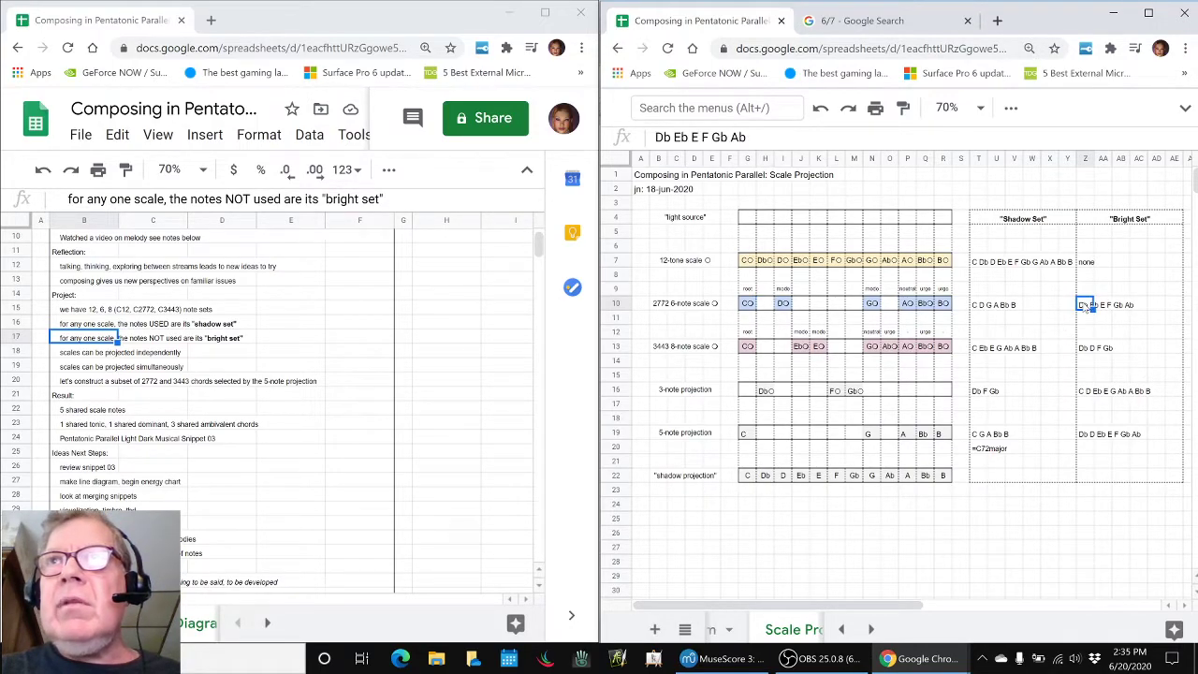
pyautogui.click(978, 309)
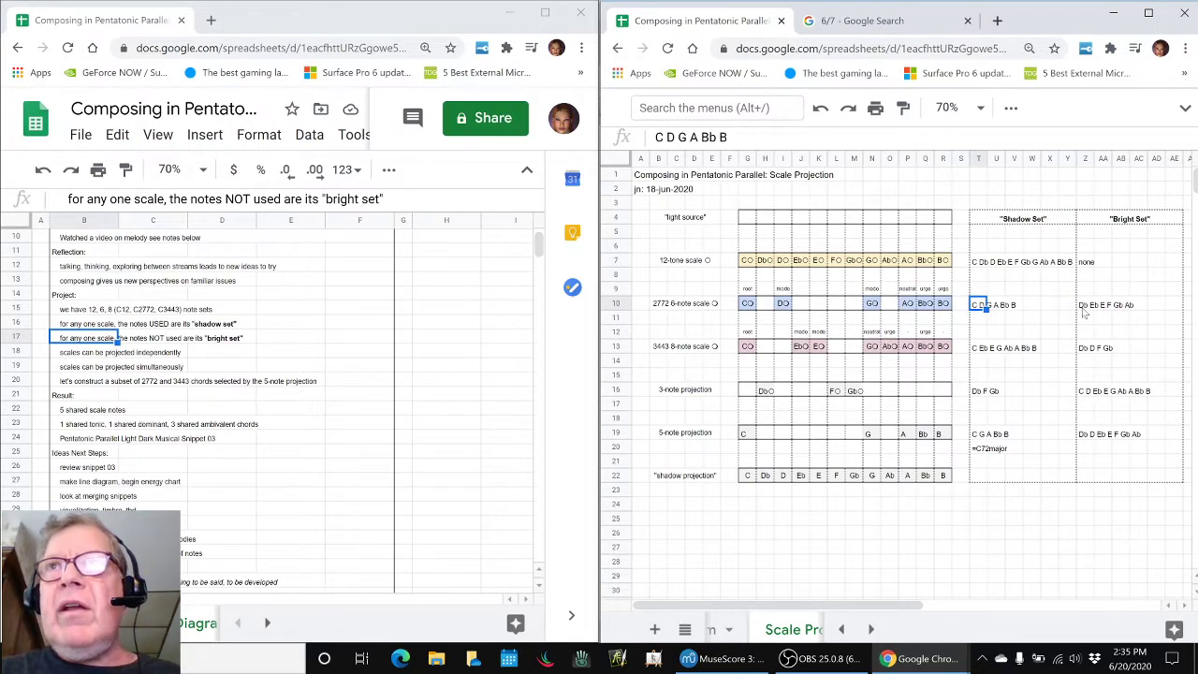
pyautogui.click(979, 350)
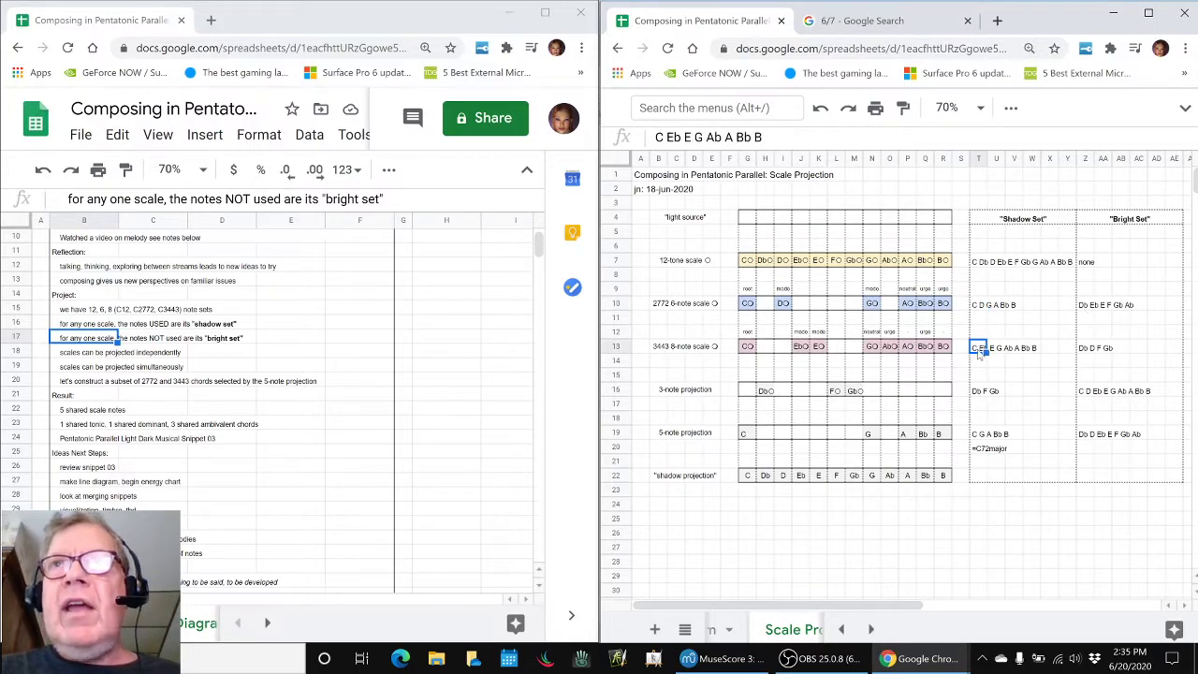
pyautogui.click(1086, 350)
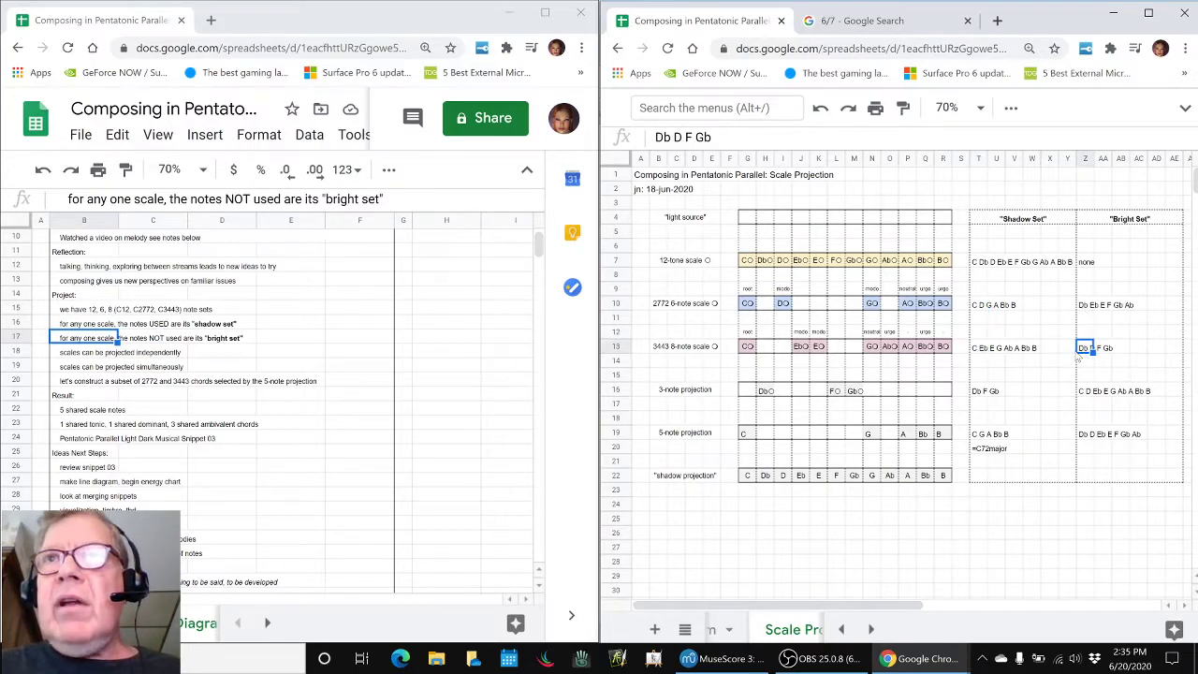
pyautogui.click(979, 394)
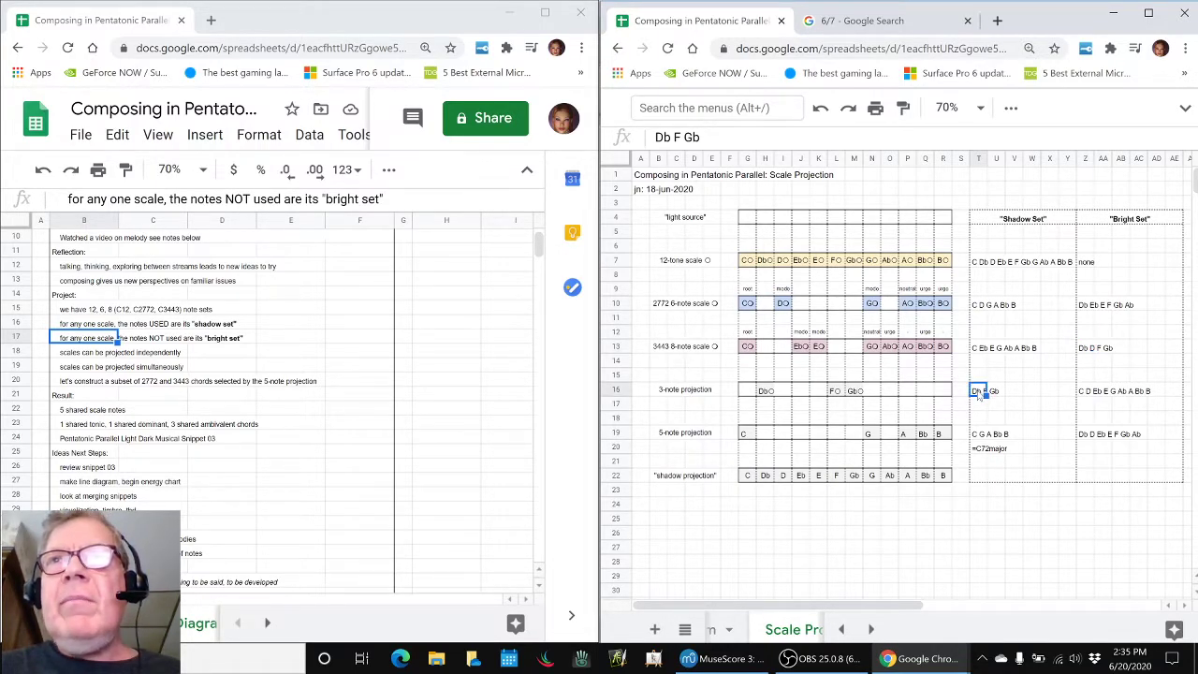
pyautogui.click(1086, 394)
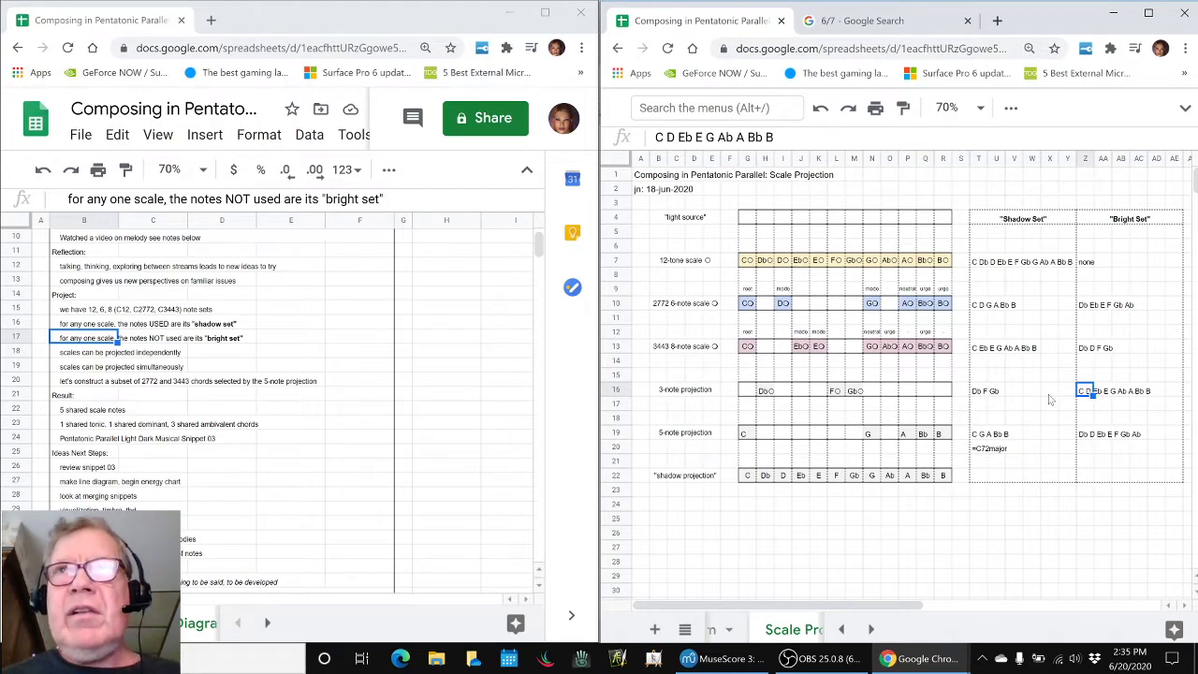
pyautogui.click(978, 264)
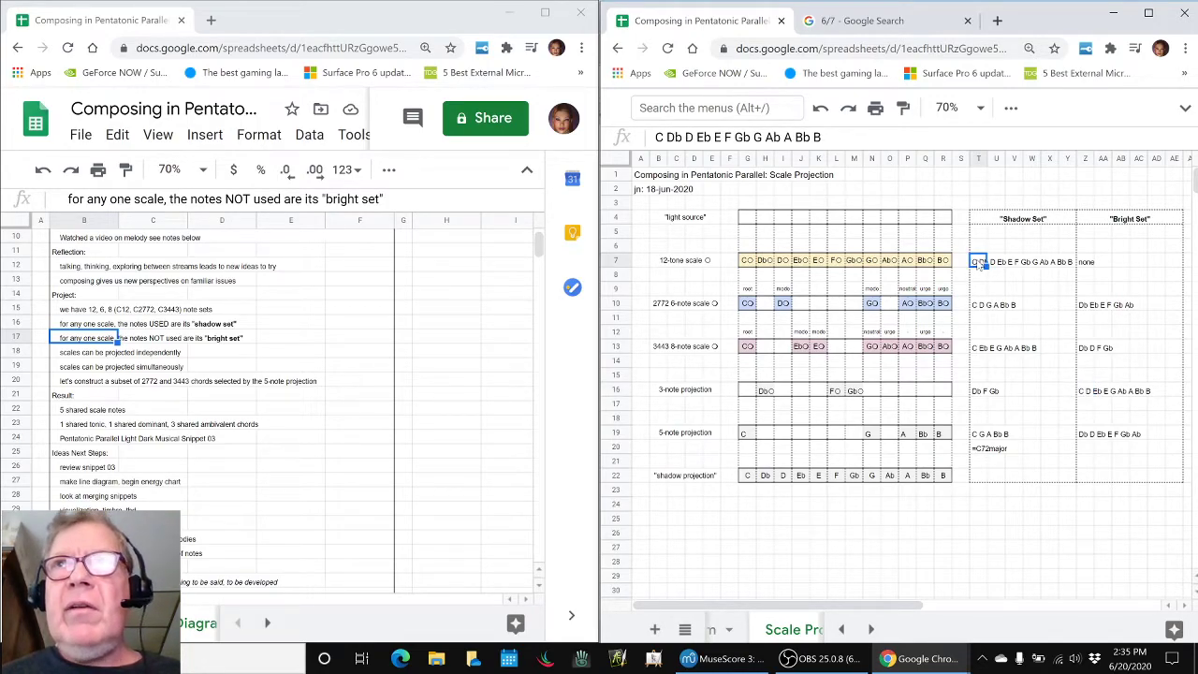
pyautogui.click(1087, 264)
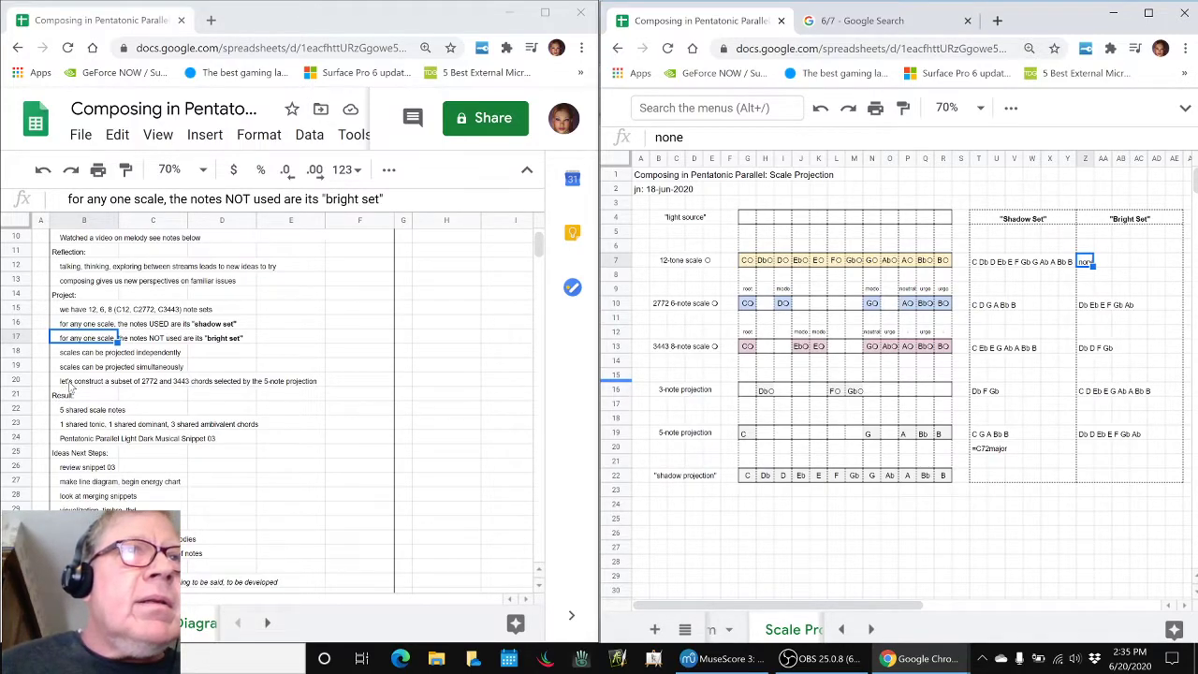
pyautogui.click(68, 386)
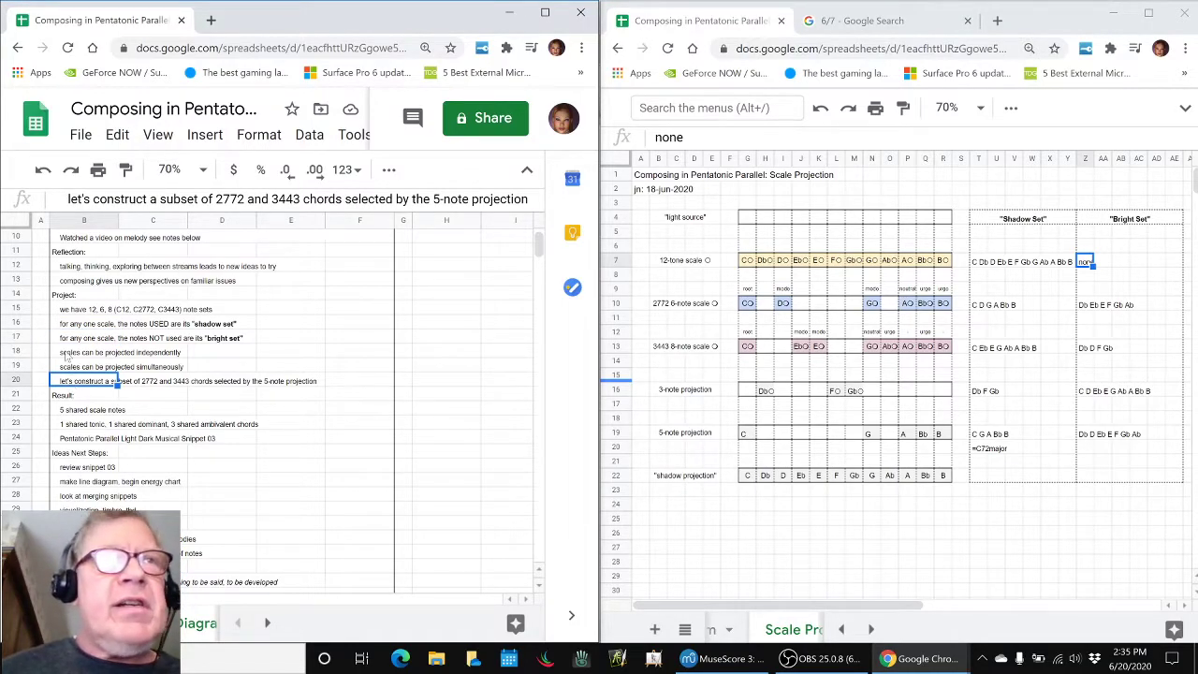
pyautogui.click(66, 356)
pyautogui.click(67, 369)
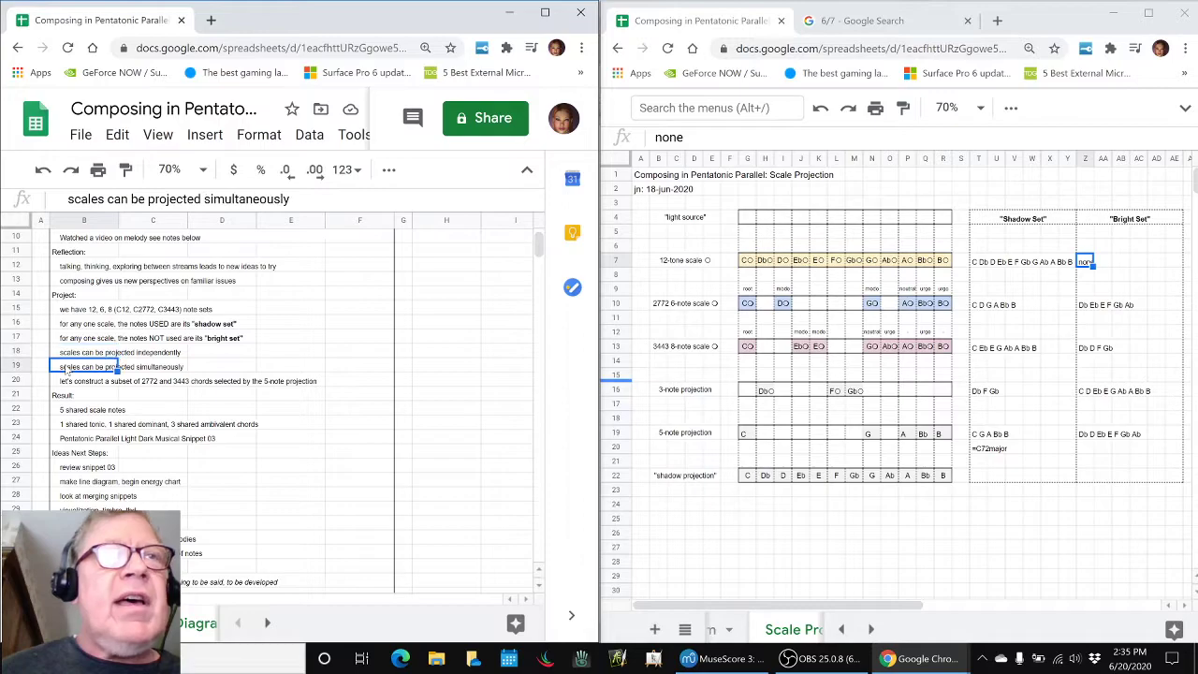
pyautogui.click(748, 305)
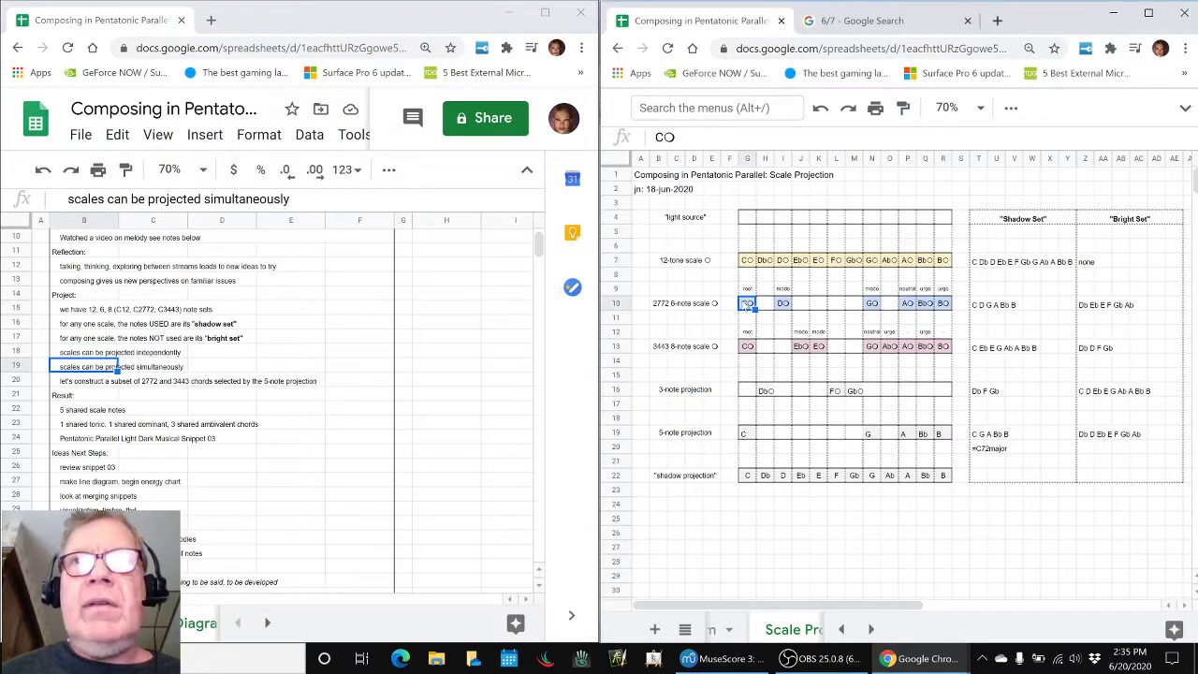
pyautogui.click(748, 347)
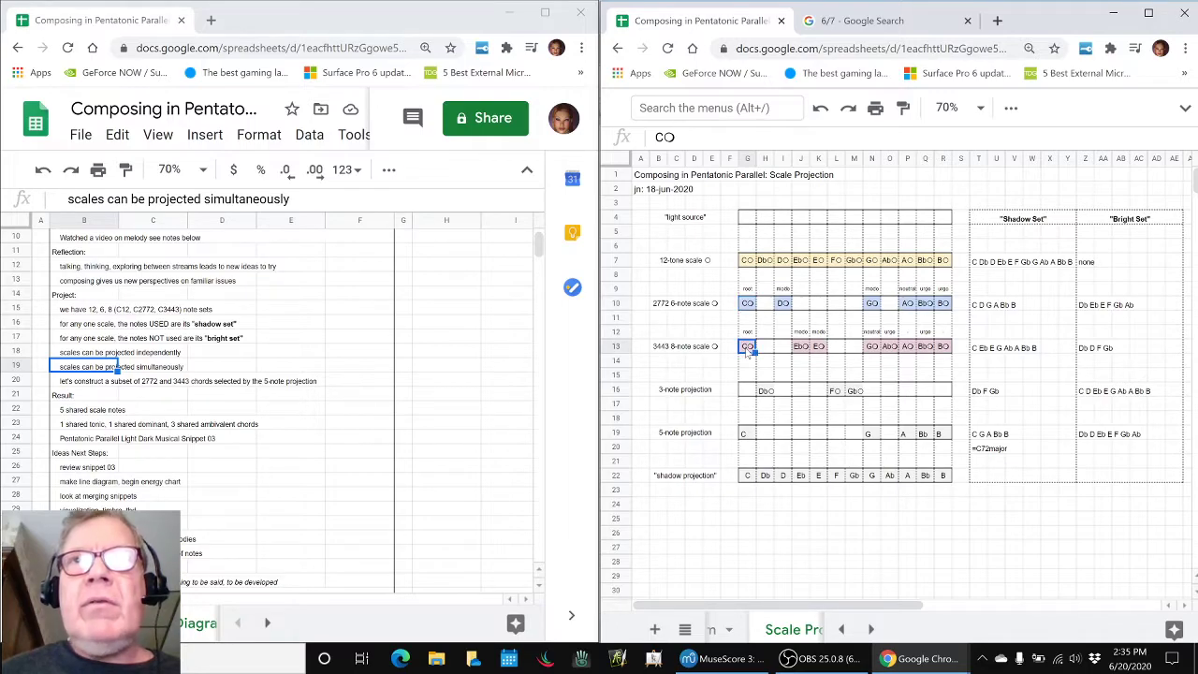
pyautogui.click(748, 476)
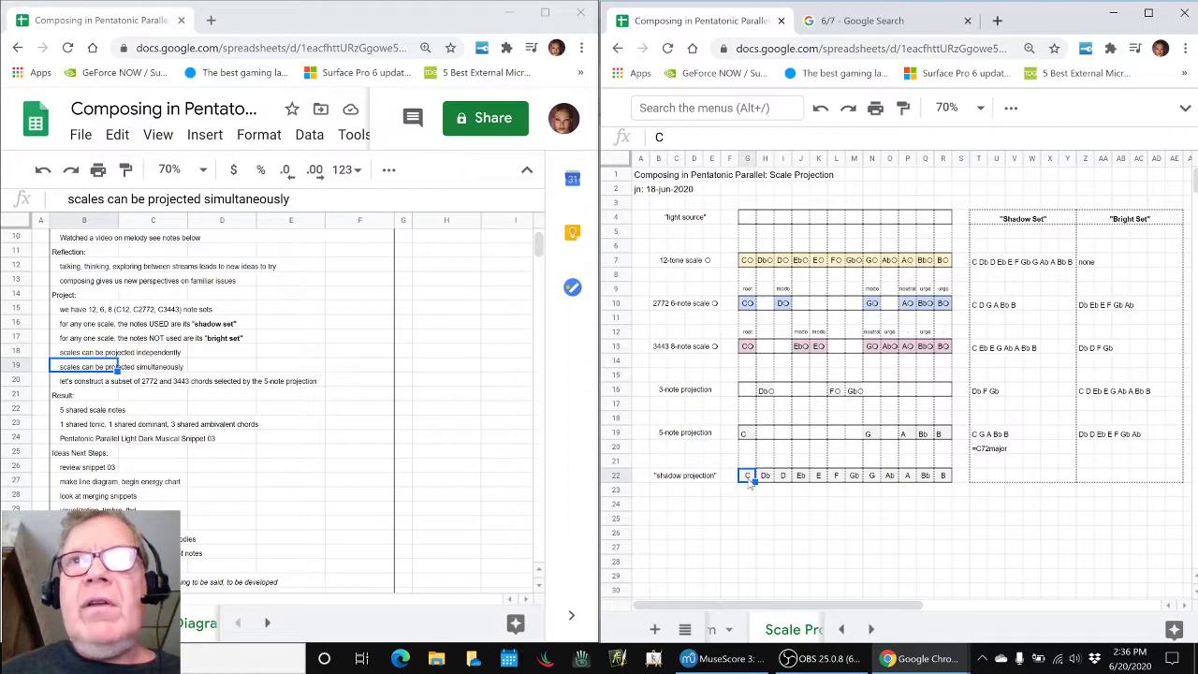
pyautogui.click(875, 480)
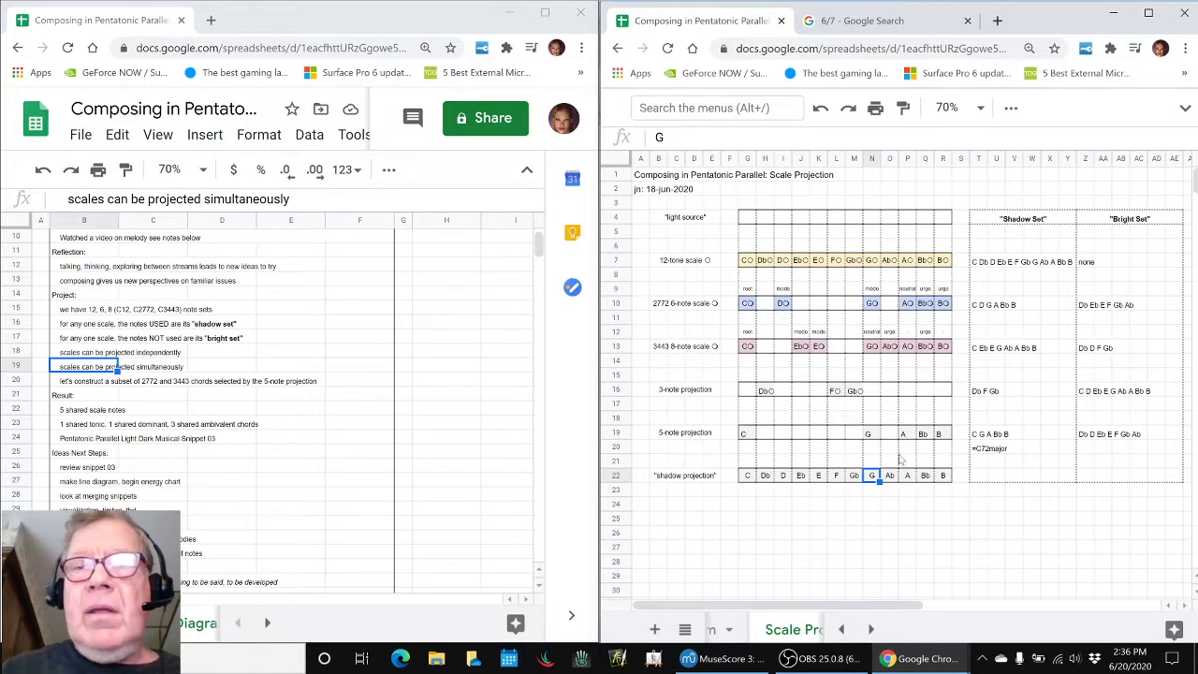
pyautogui.keyDown('shift'); pyautogui.click(874, 306); pyautogui.keyUp('shift')
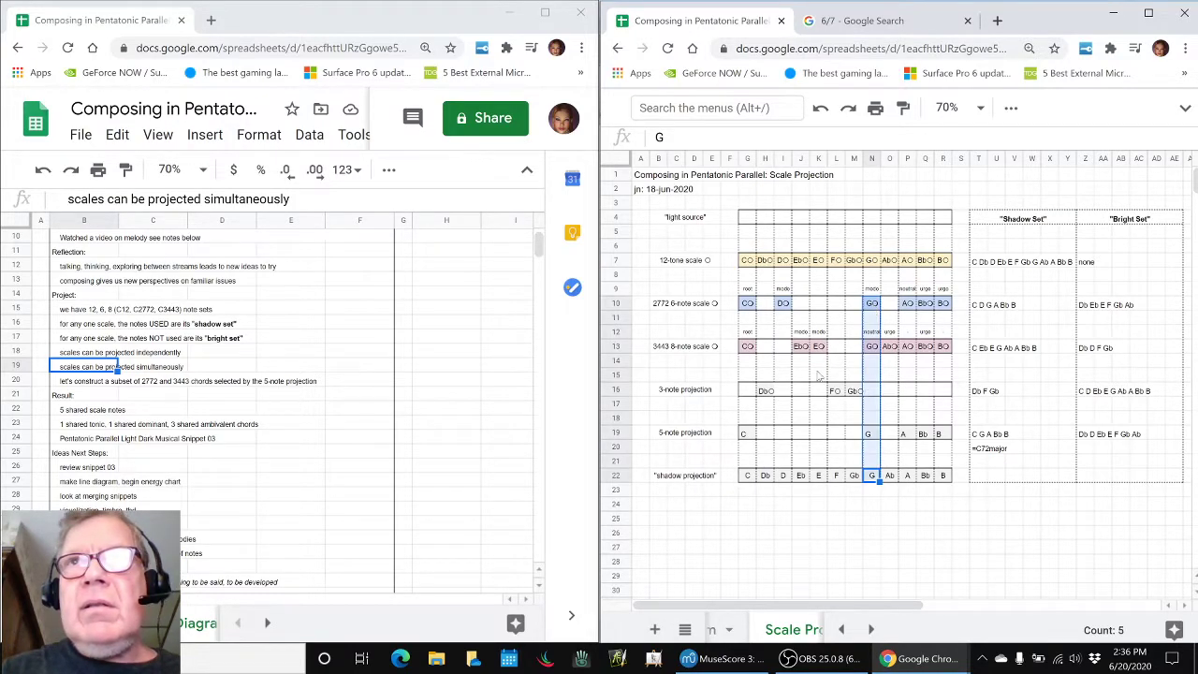
pyautogui.click(747, 304)
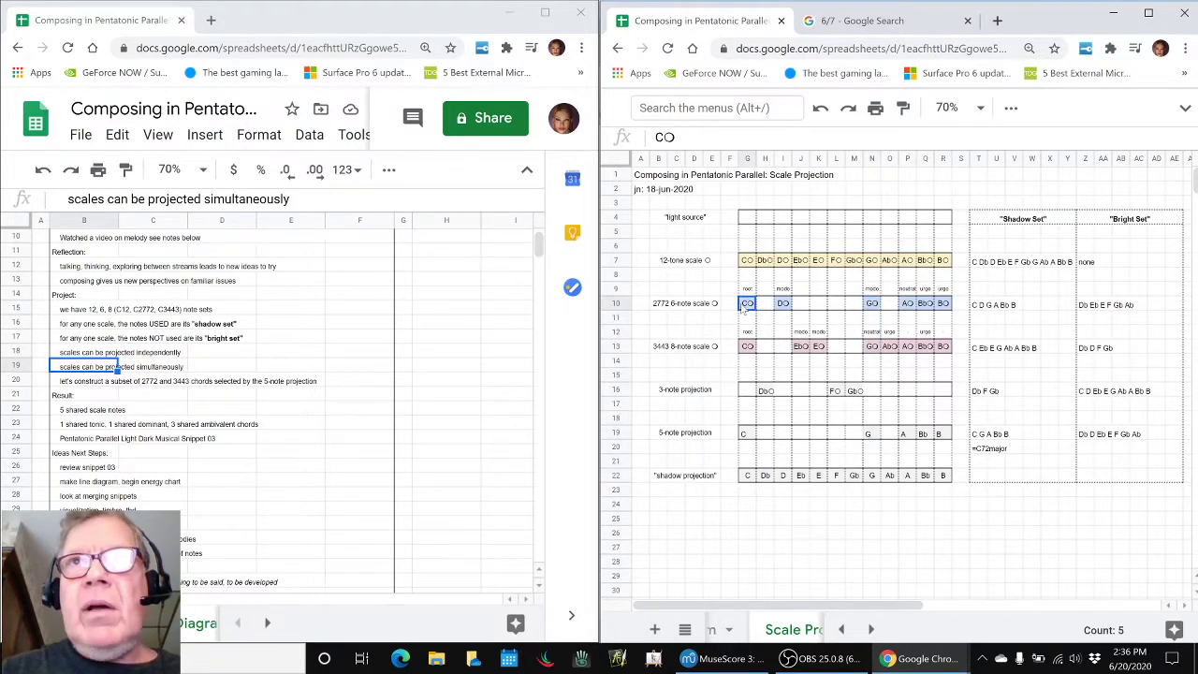
pyautogui.keyDown('shift'); pyautogui.click(749, 477); pyautogui.keyUp('shift')
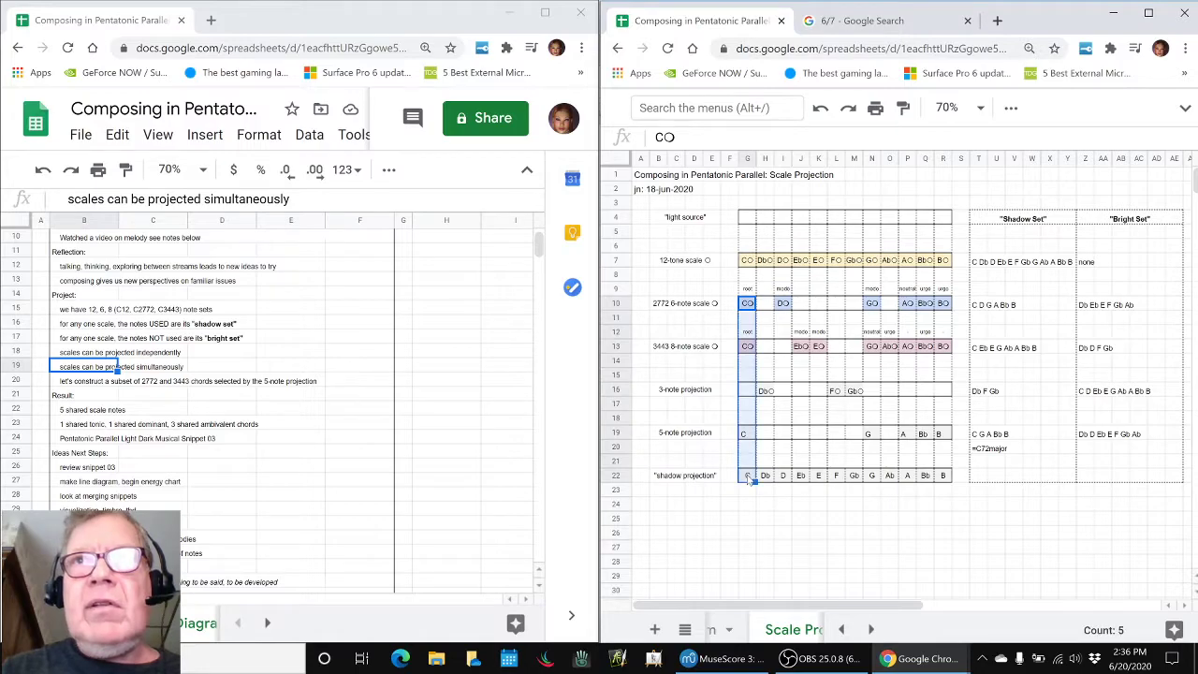
pyautogui.click(978, 435)
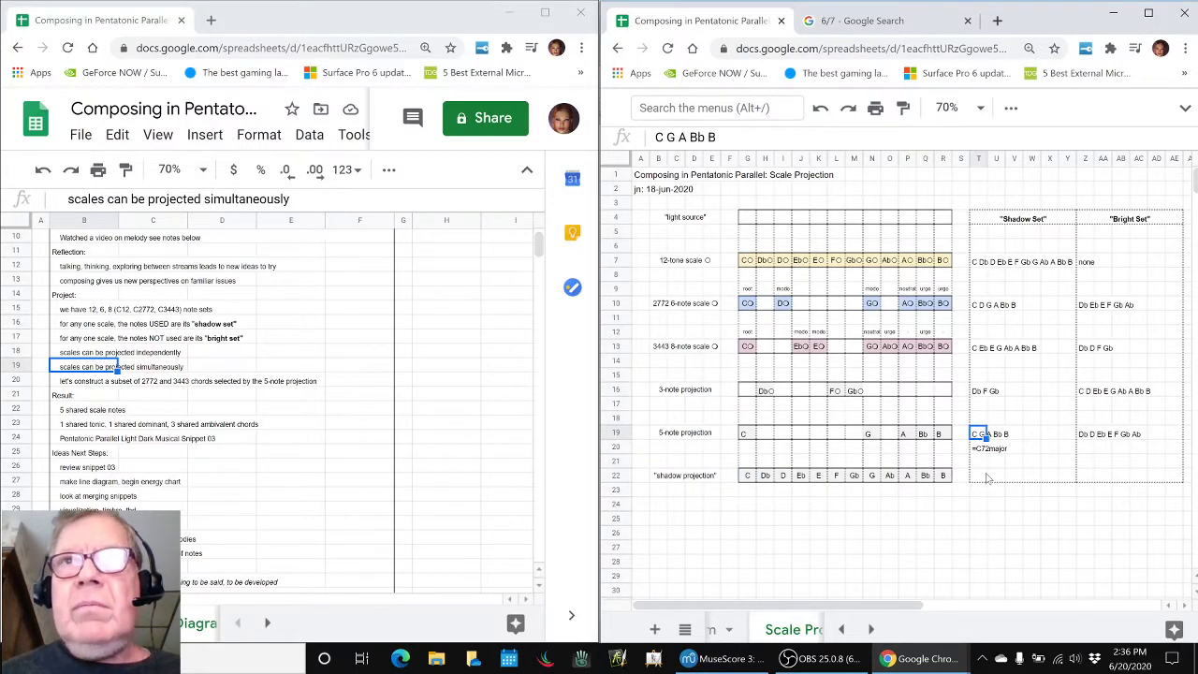
pyautogui.click(1037, 436)
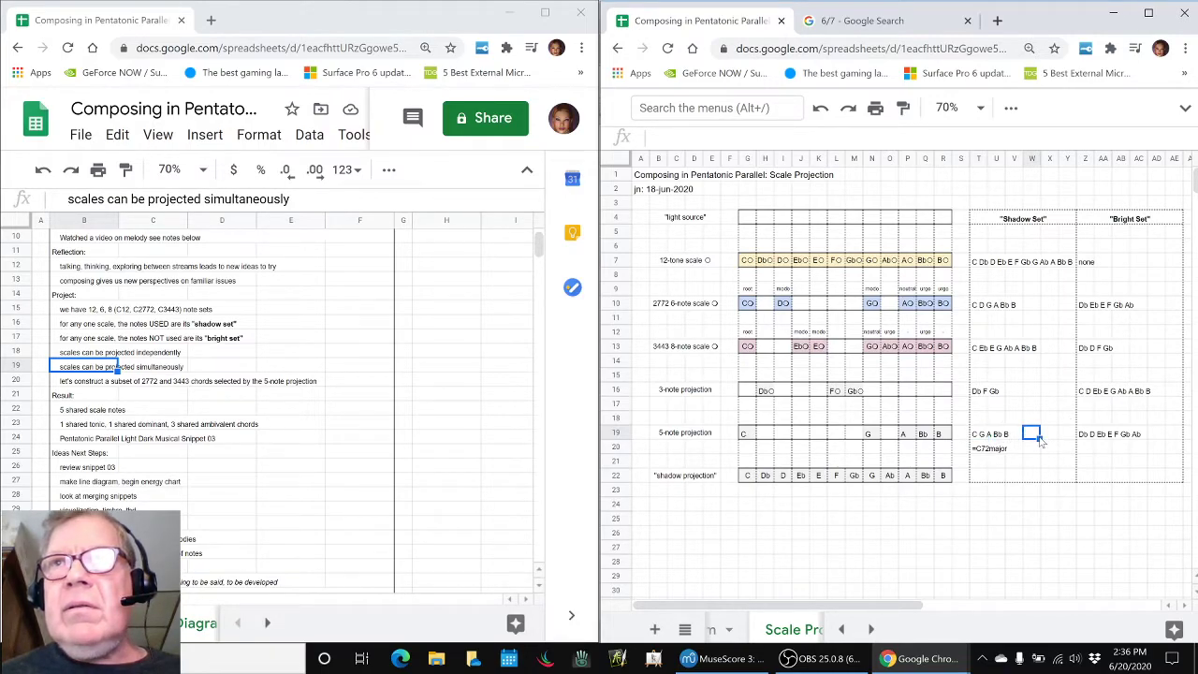
pyautogui.click(1086, 437)
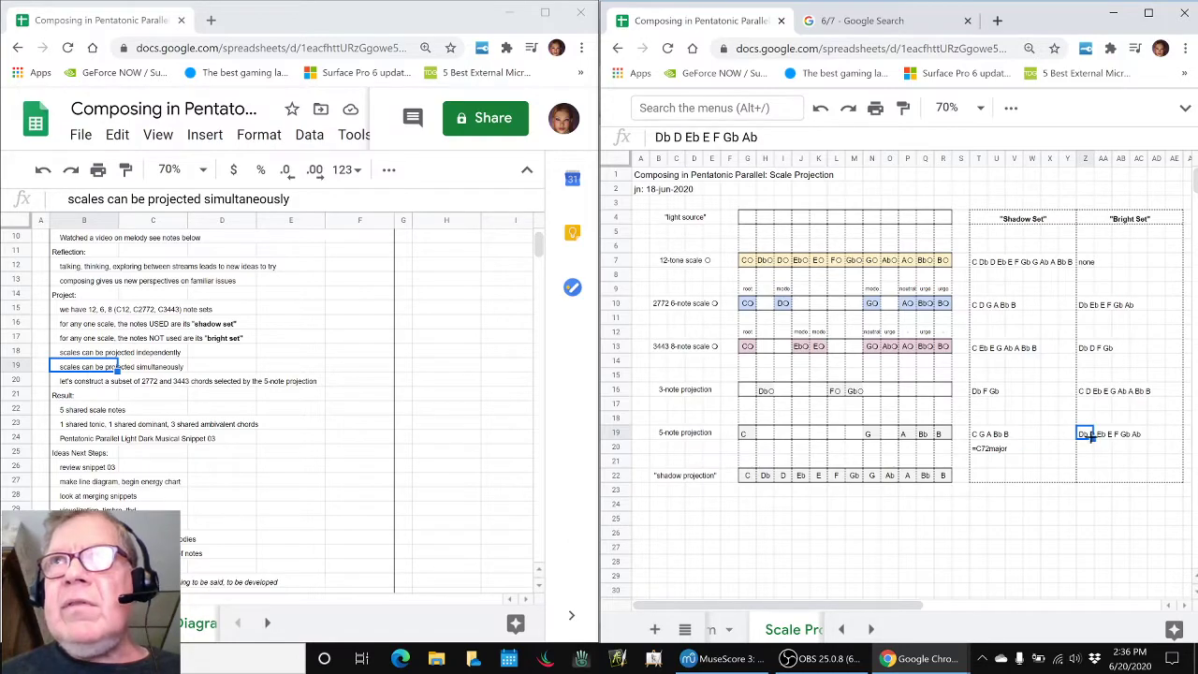
pyautogui.click(979, 453)
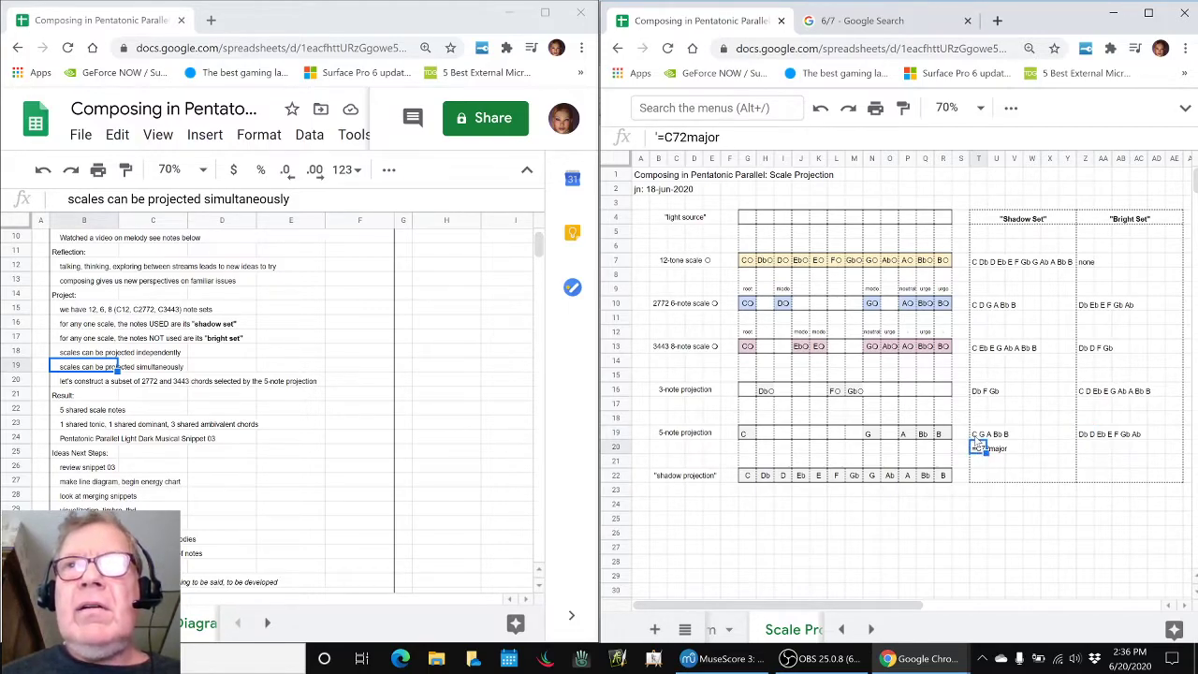
pyautogui.click(974, 437)
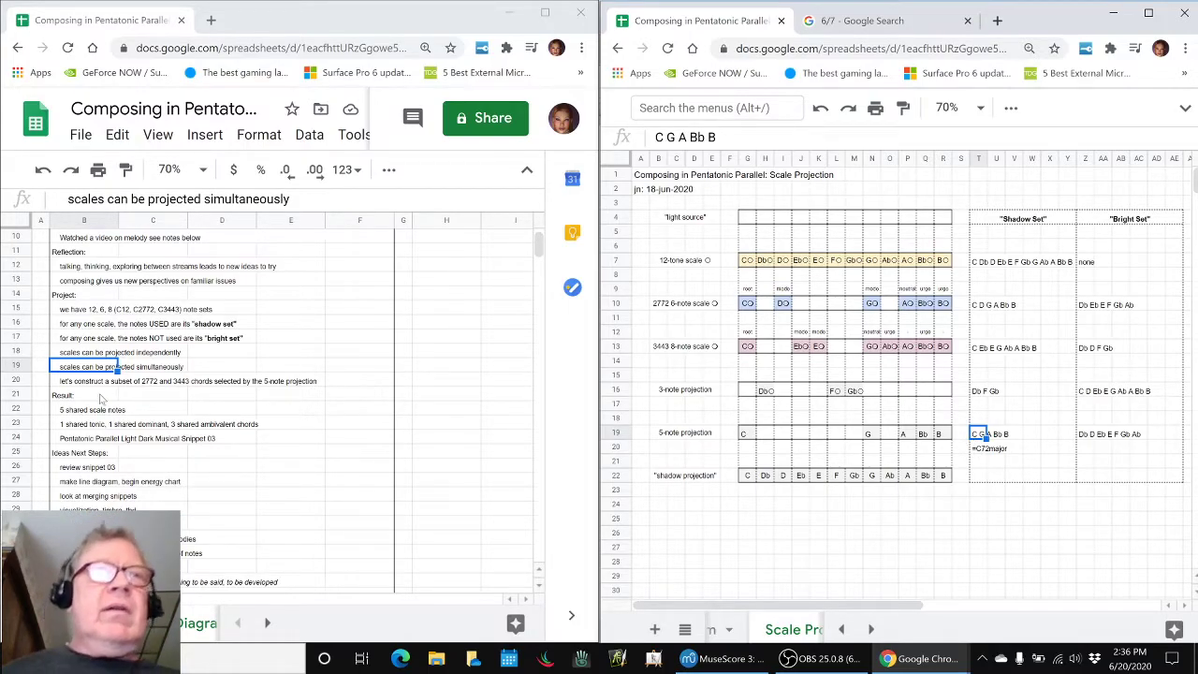
pyautogui.click(89, 384)
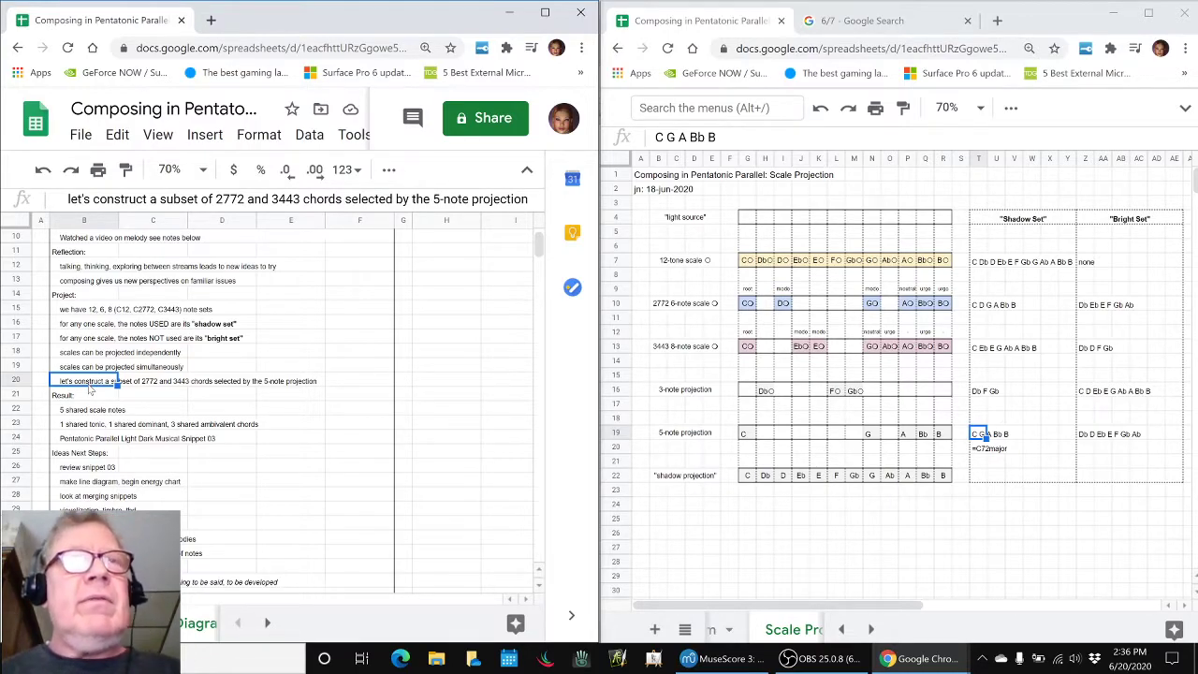
pyautogui.hotkey('alt', 'Tab')
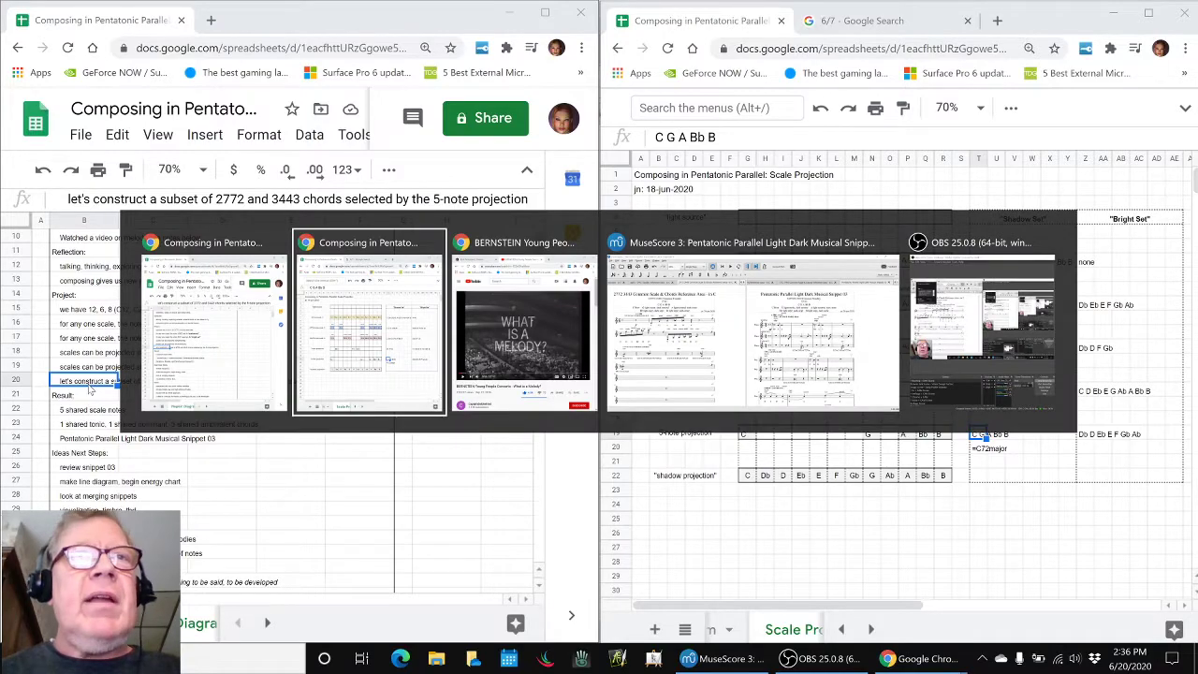
# Switch to MuseScore and open the 2772 Tonality Reference Area score.
pyautogui.hotkey('alt', 'Tab')
pyautogui.hotkey('alt', 'Tab')
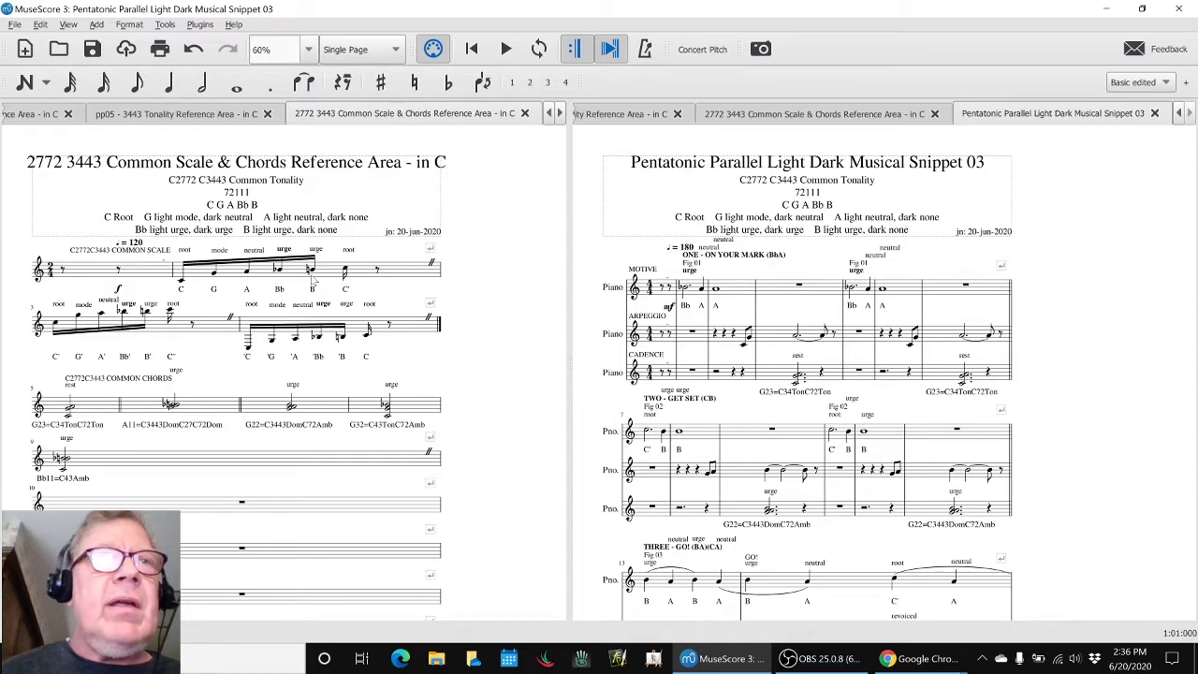
pyautogui.click(33, 113)
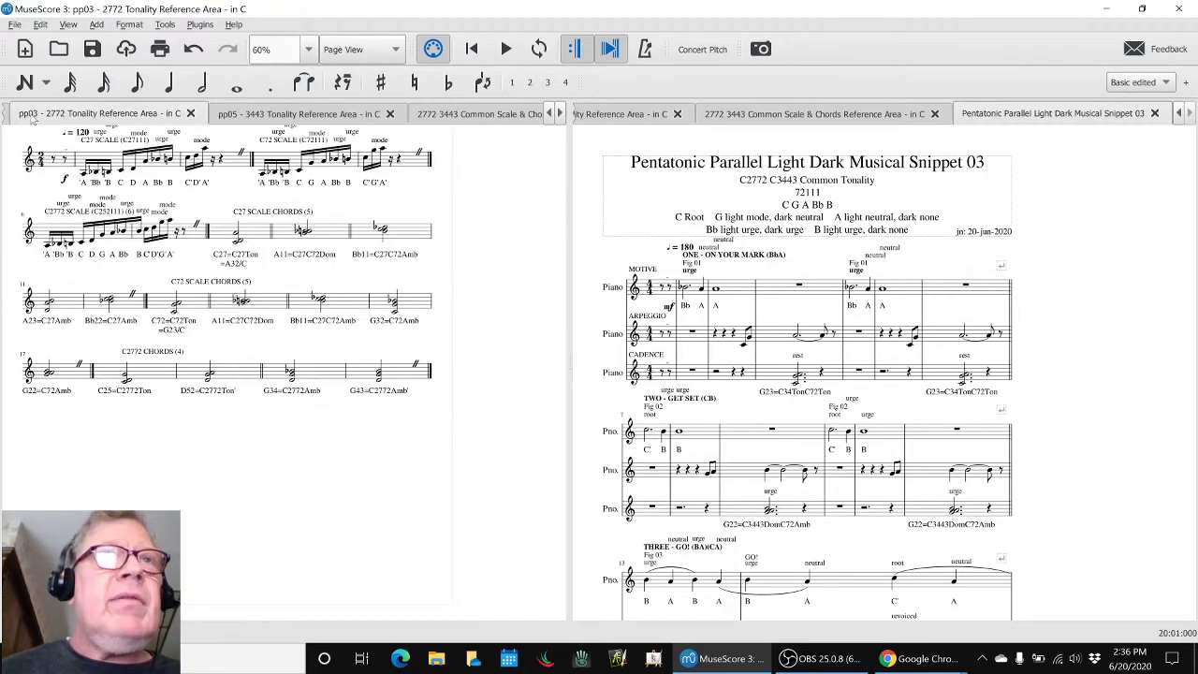
pyautogui.scroll(2, 125, 275)
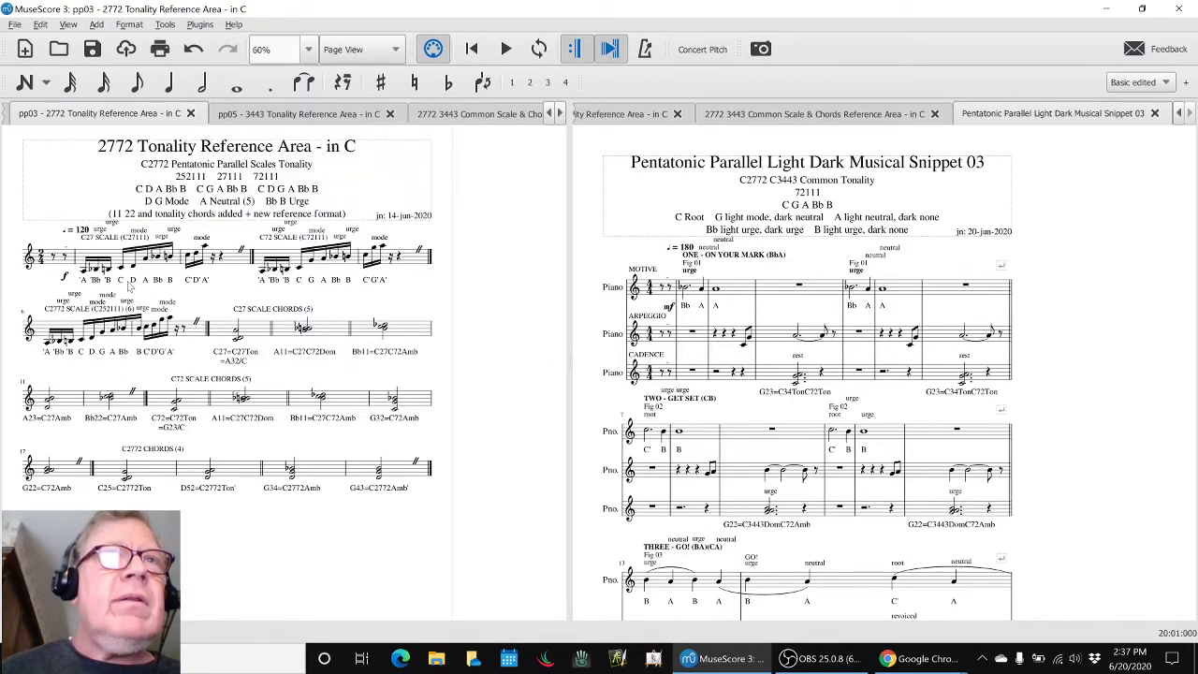
# Play the C72 SCALE measure, then select the C72=C72Ton chord.
pyautogui.click(296, 265)
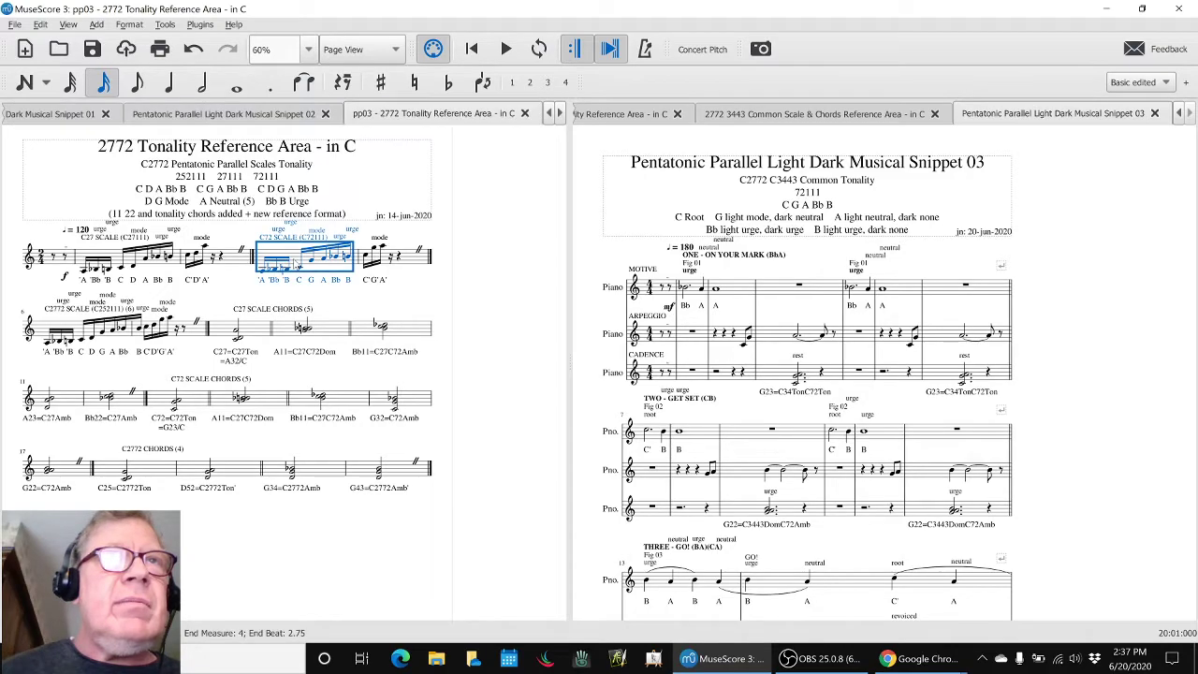
pyautogui.press('space')
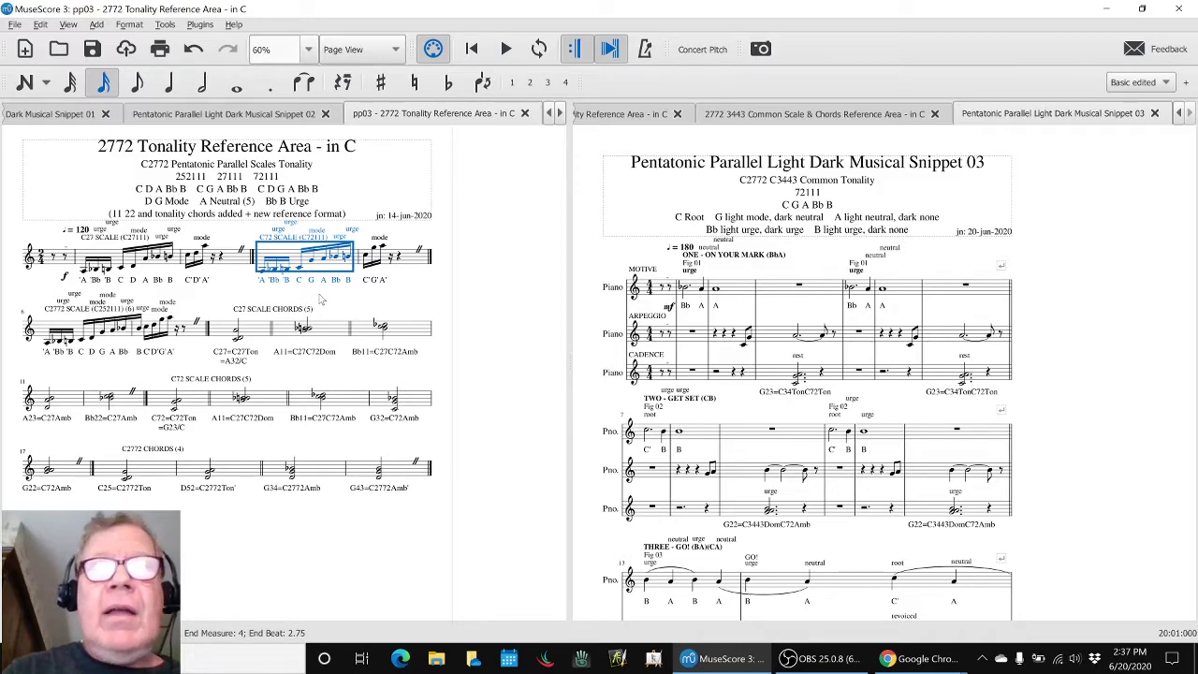
pyautogui.press('Escape')
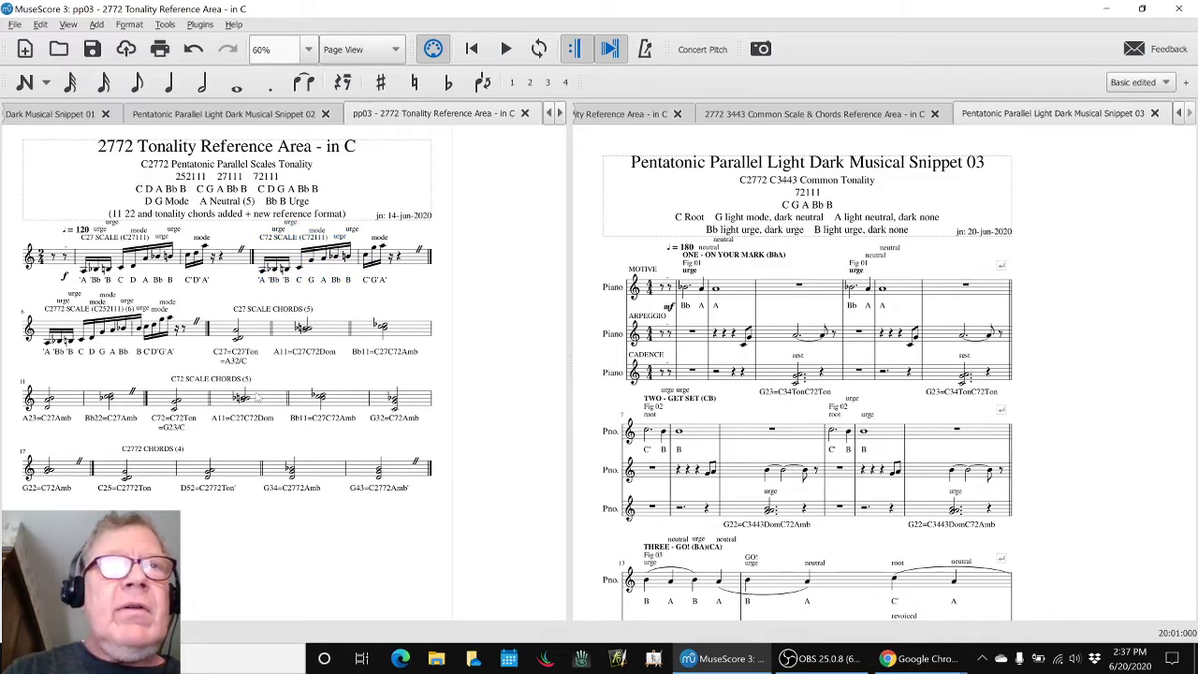
pyautogui.click(198, 403)
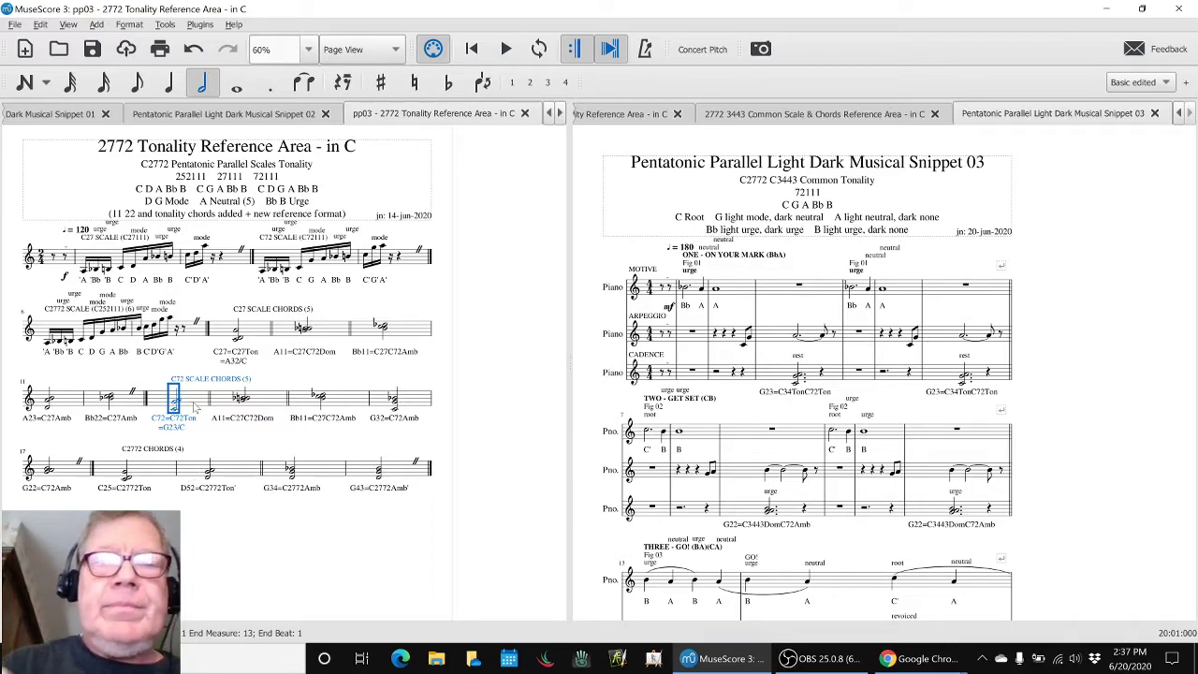
# Show the Piano Keyboard panel and audition the 2772 chords through A23=C27Amb.
pyautogui.press('p')
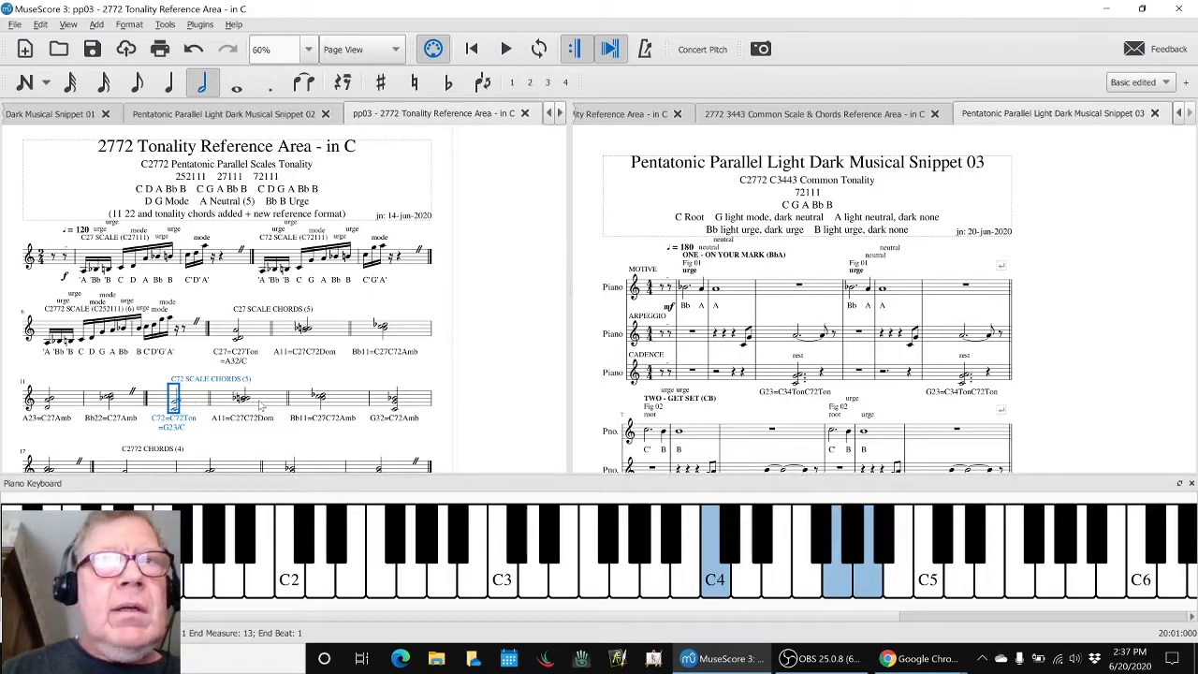
pyautogui.press('Right')
pyautogui.press('Right')
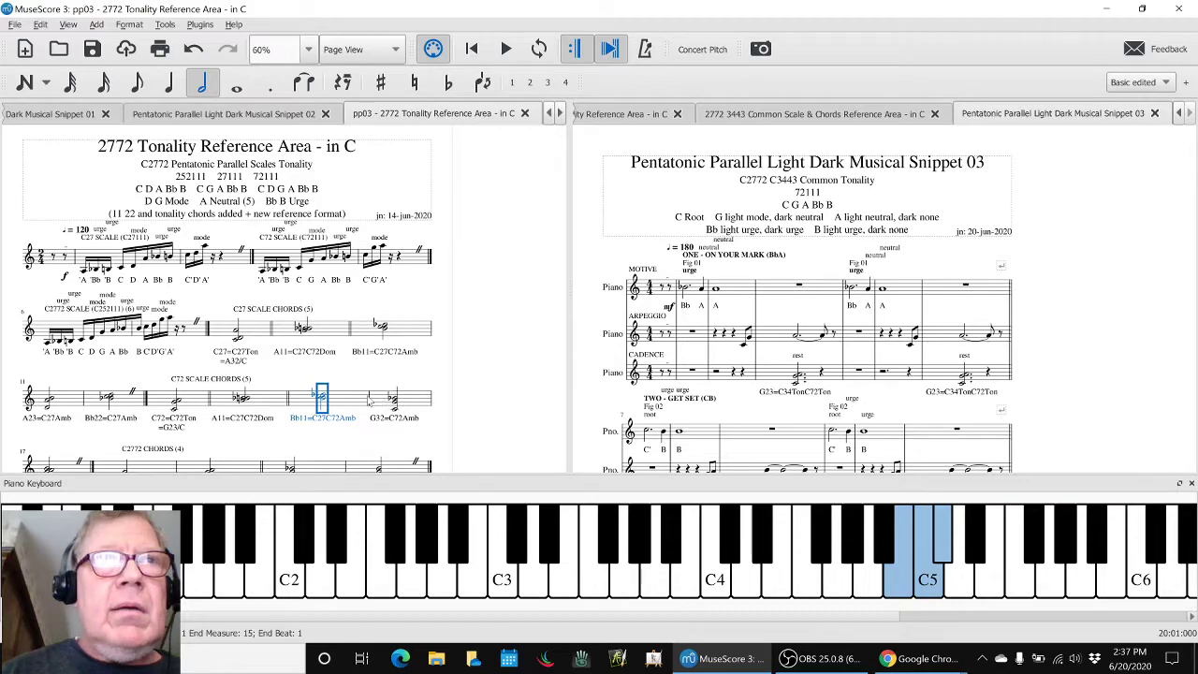
pyautogui.scroll(-1, 382, 403)
pyautogui.click(49, 364)
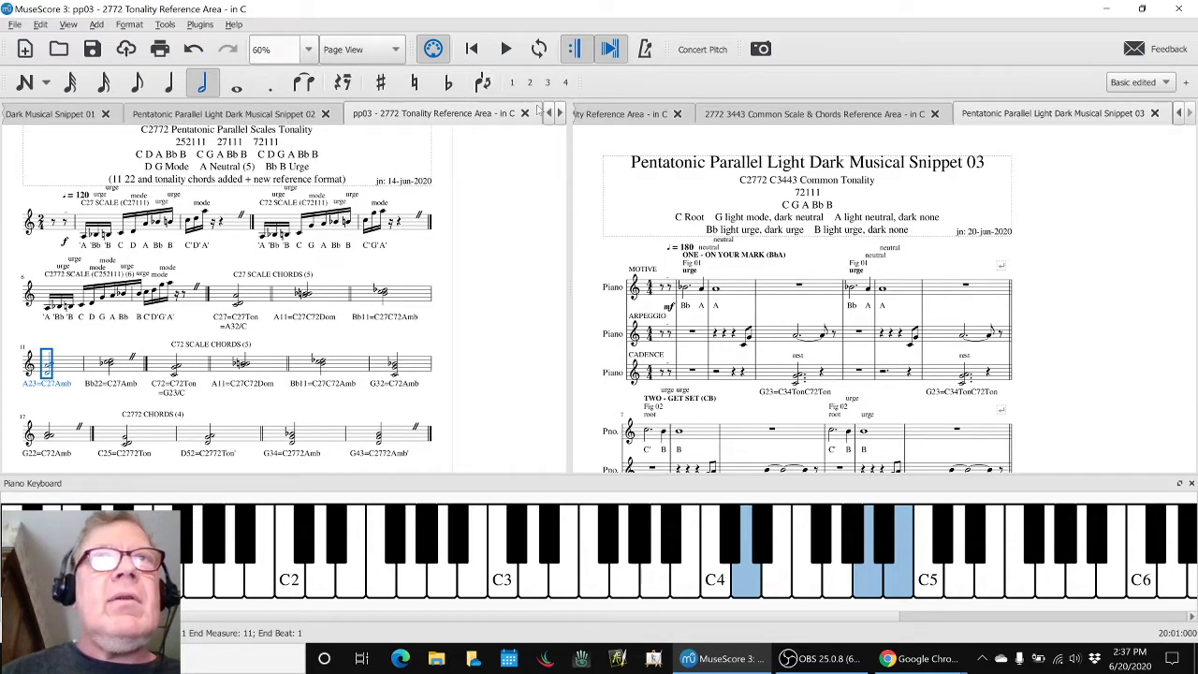
# Open the 3443 Tonality Reference Area score and audition its G23=C34Ton, G11=C34Dom and C=C43Ton chords.
pyautogui.click(559, 113)
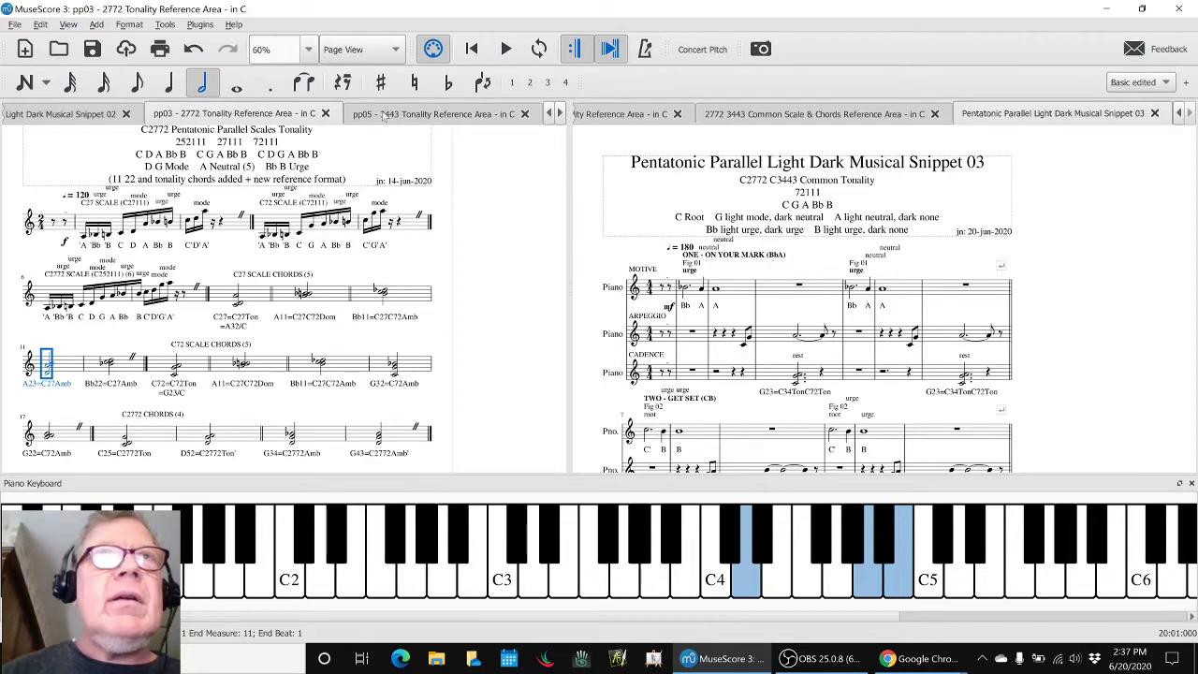
pyautogui.click(387, 117)
pyautogui.scroll(-2, 348, 298)
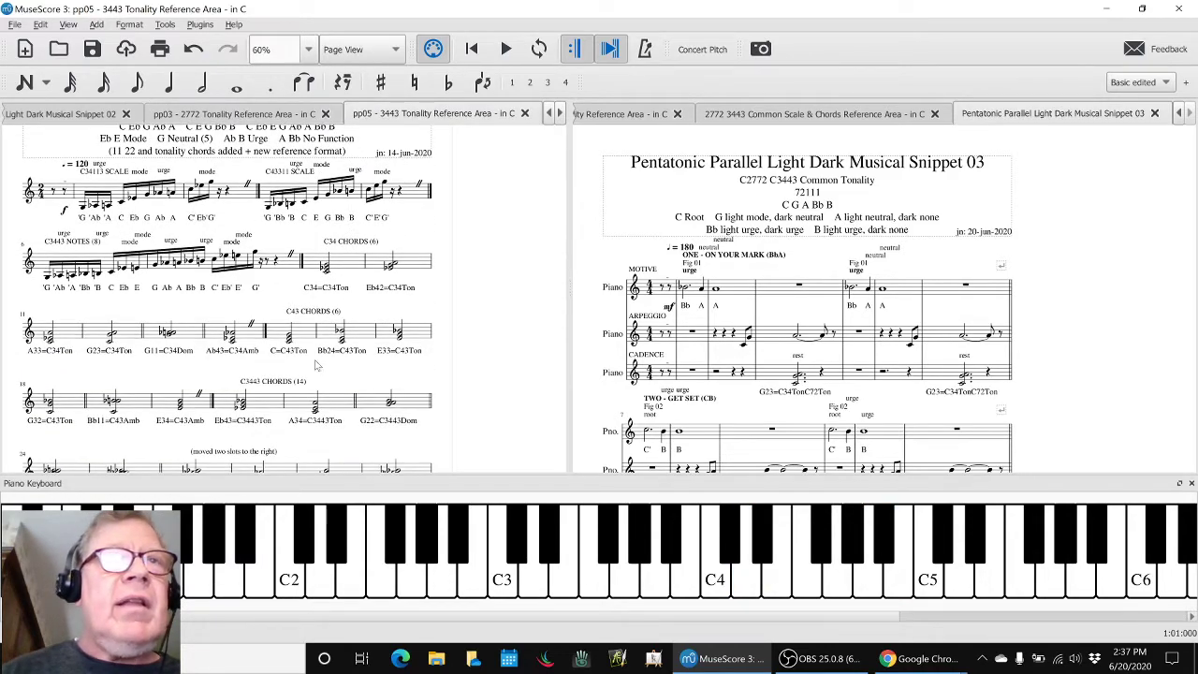
pyautogui.scroll(-1, 304, 408)
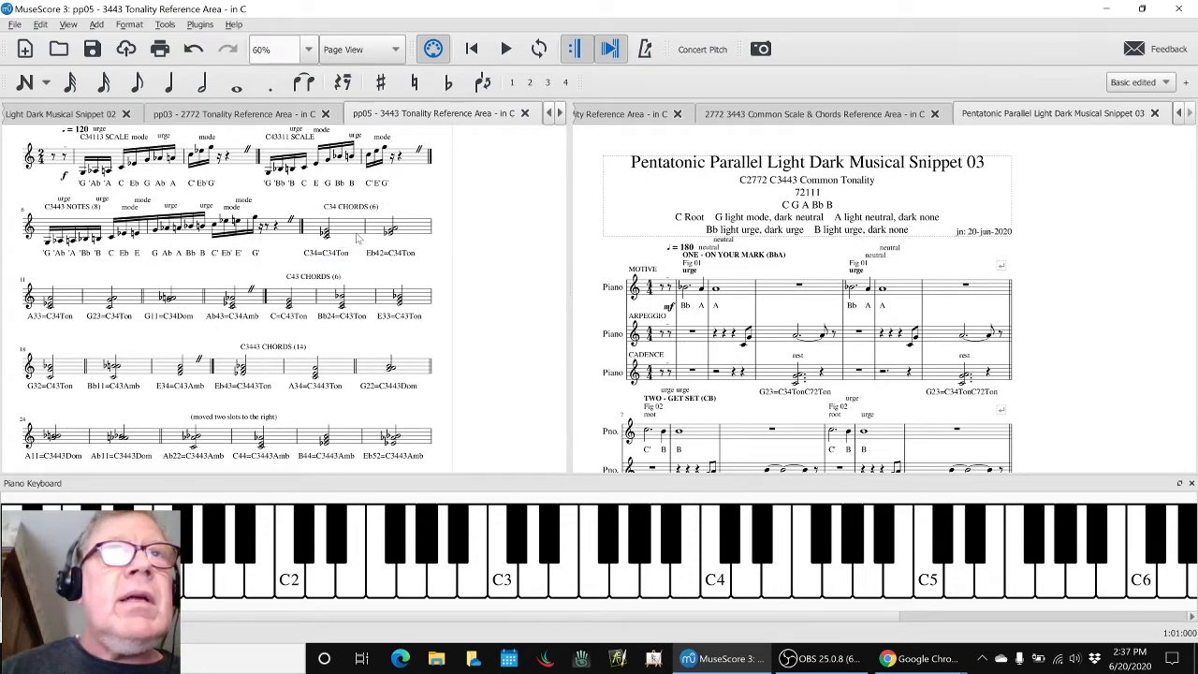
pyautogui.click(91, 301)
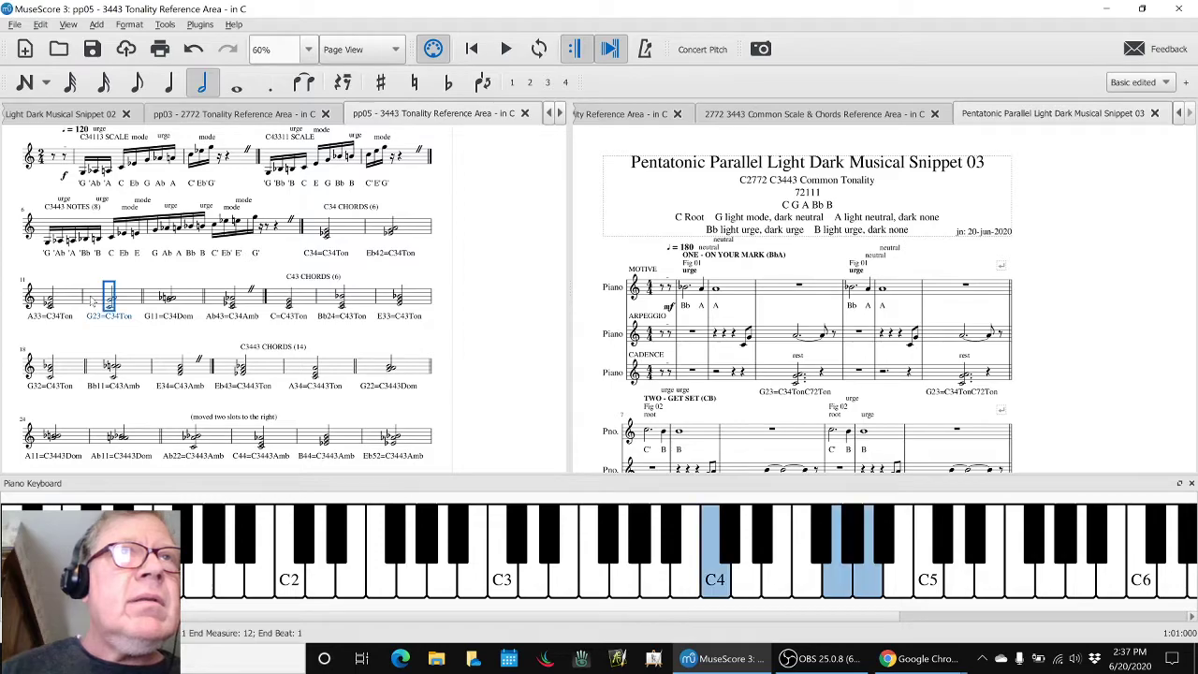
pyautogui.click(194, 305)
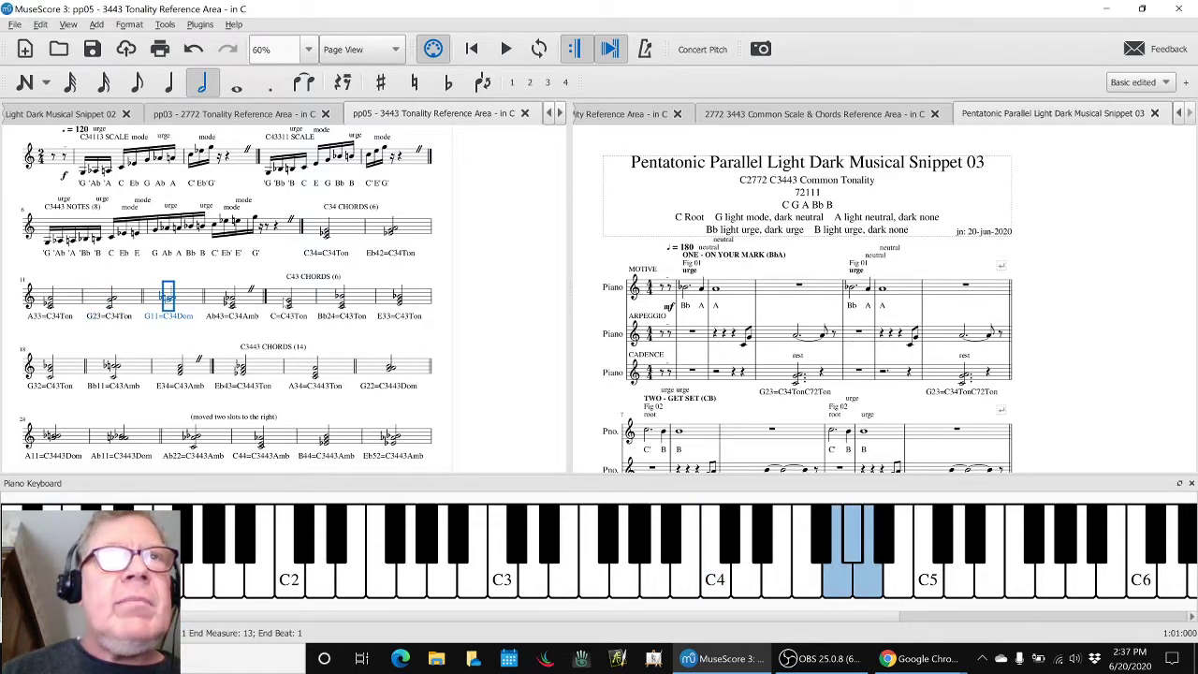
pyautogui.click(292, 297)
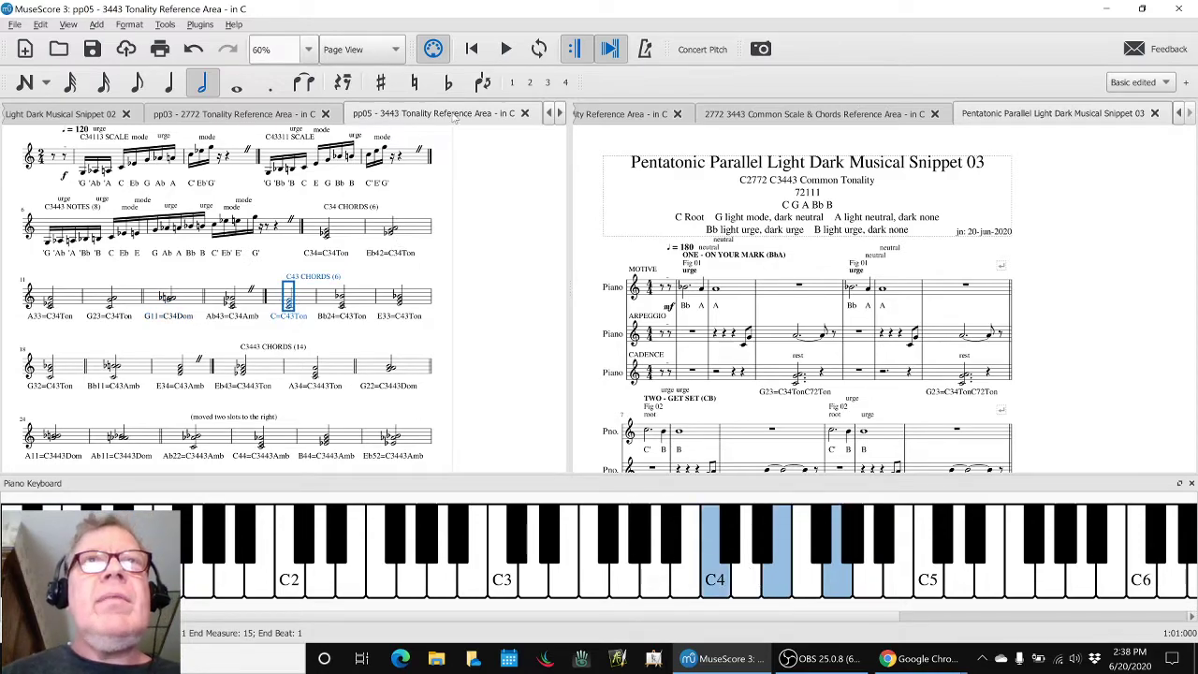
pyautogui.hotkey('alt', 'Tab')
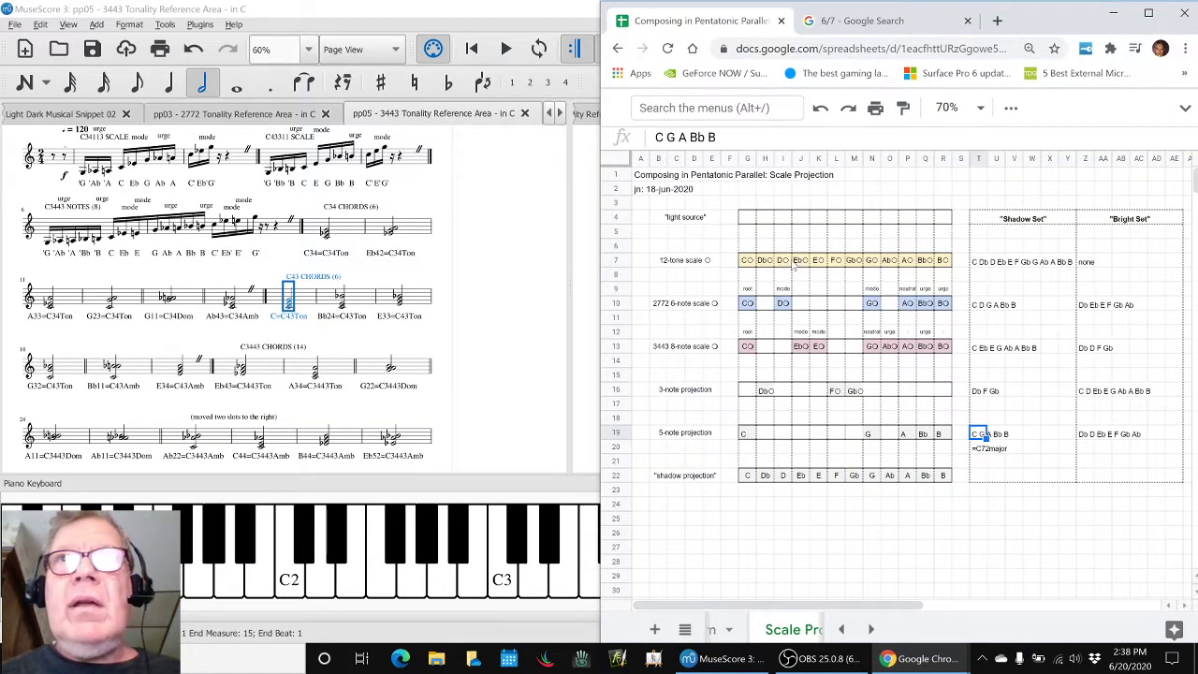
# Check the Eb column entries in the 12-tone, 2772, 3443 and 5-note projection rows.
pyautogui.click(800, 264)
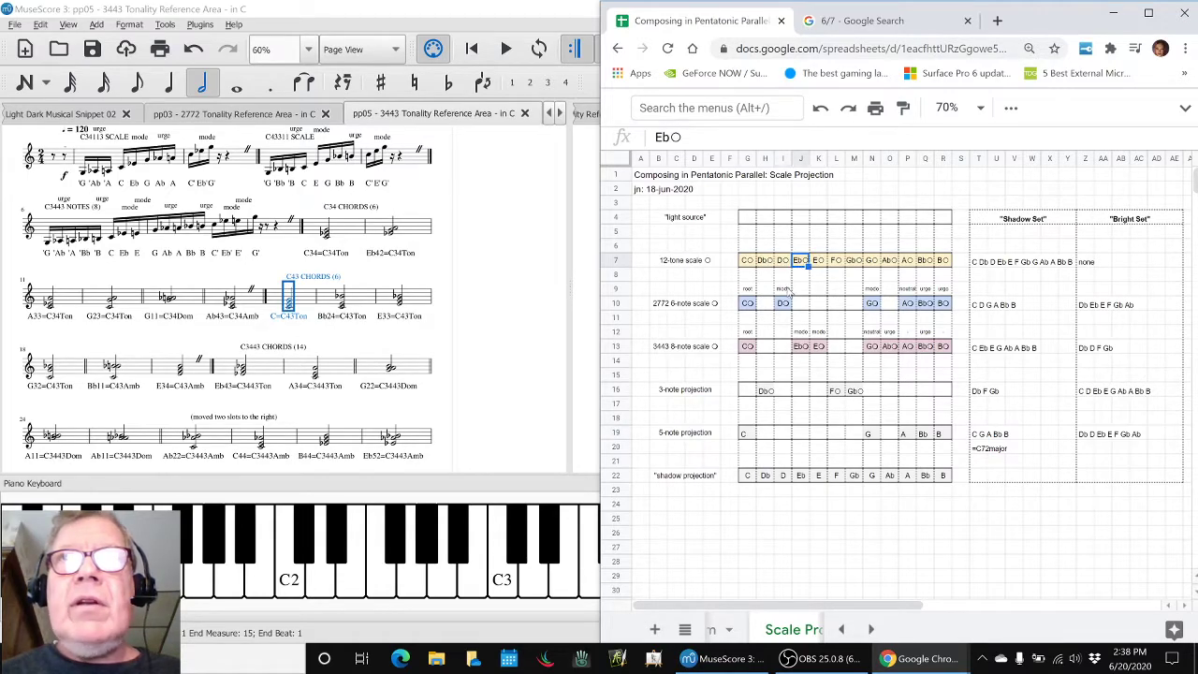
pyautogui.click(783, 304)
pyautogui.click(801, 348)
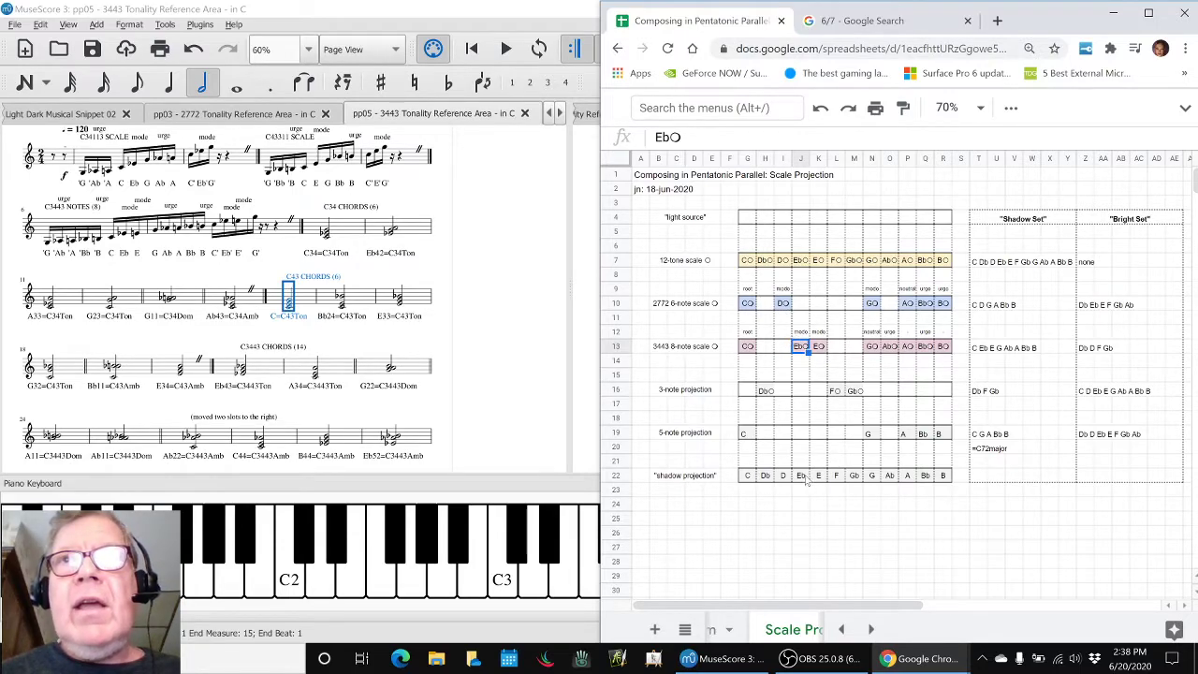
pyautogui.click(804, 435)
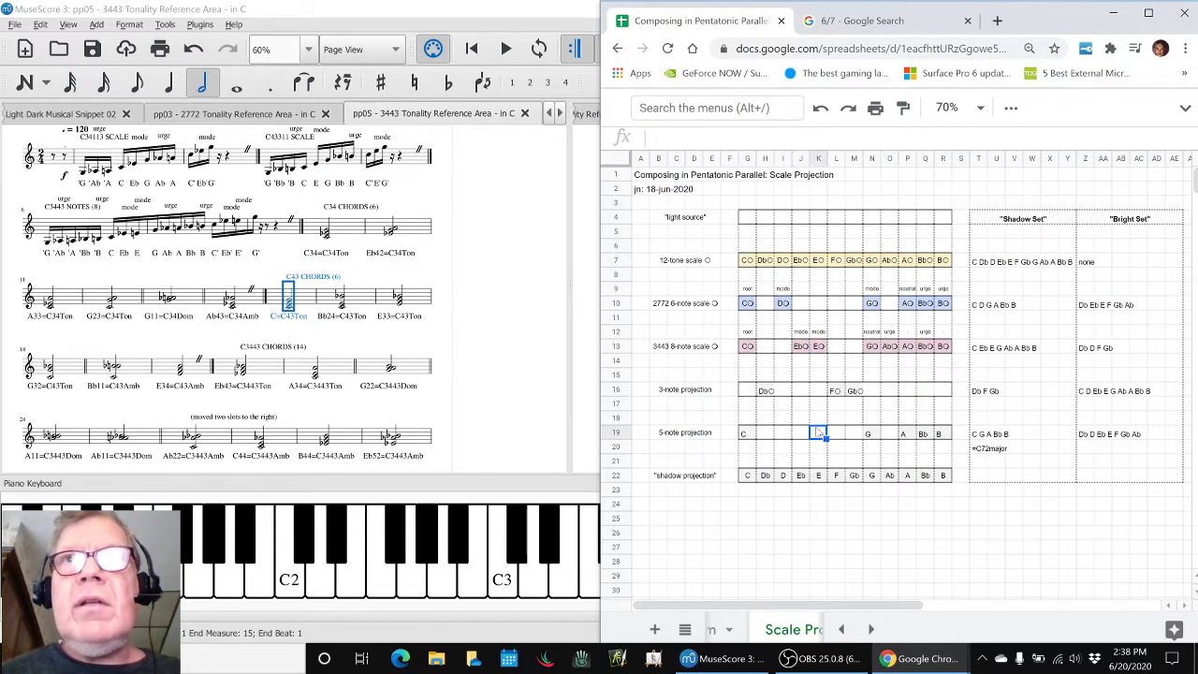
pyautogui.click(801, 264)
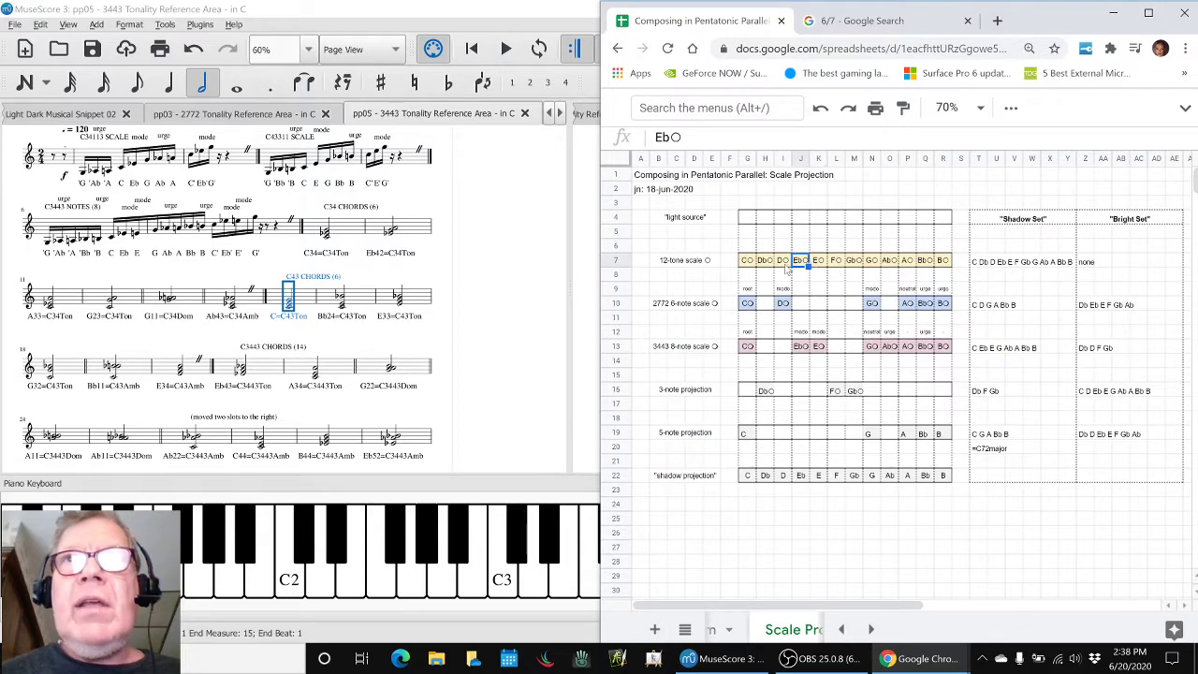
# Return to MuseScore and open the 2772 3443 Common Scale & Chords Reference Area score.
pyautogui.click(519, 288)
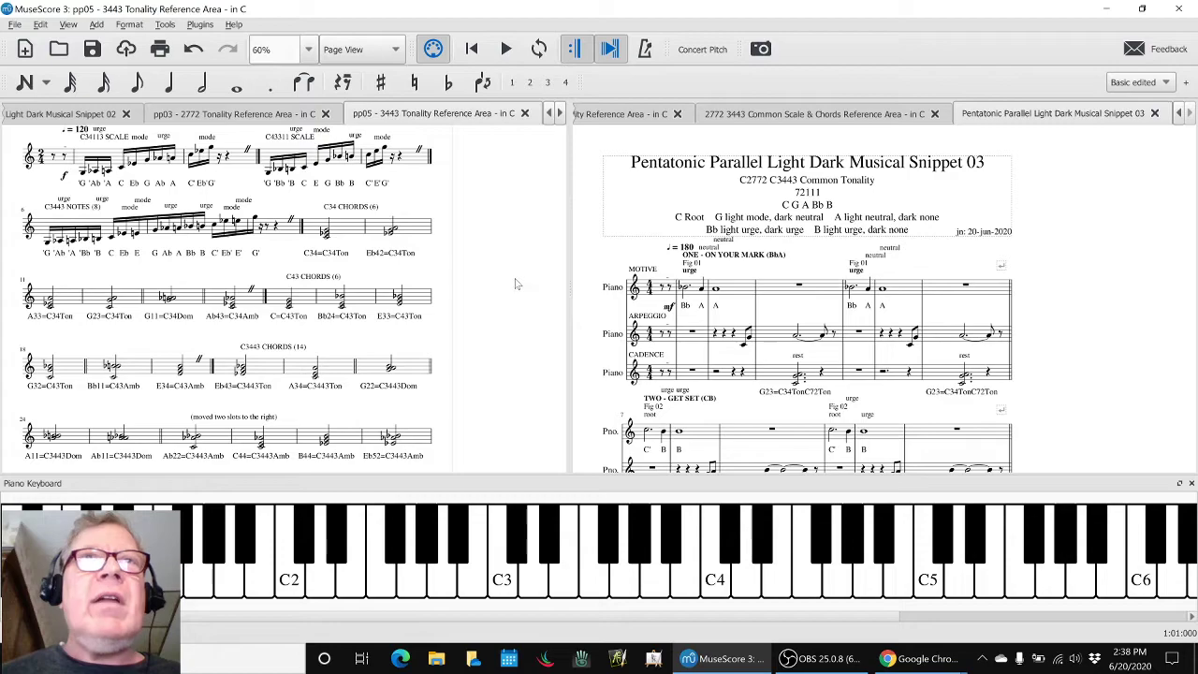
pyautogui.click(559, 114)
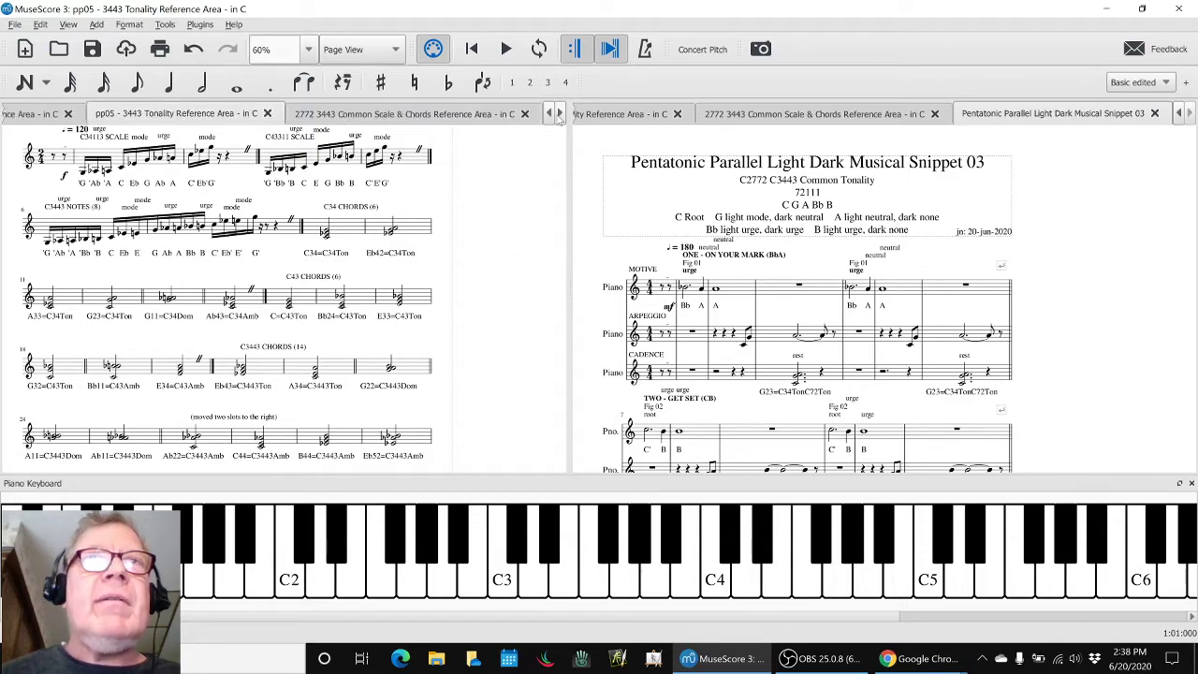
pyautogui.click(489, 114)
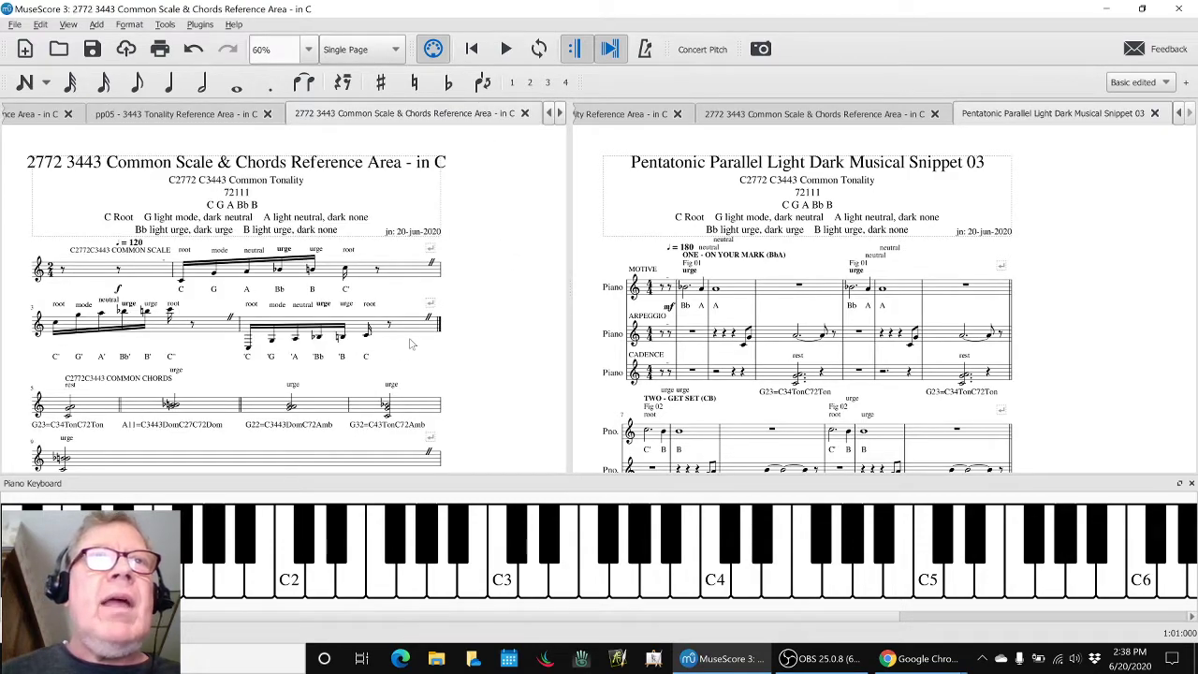
pyautogui.scroll(-1, 414, 344)
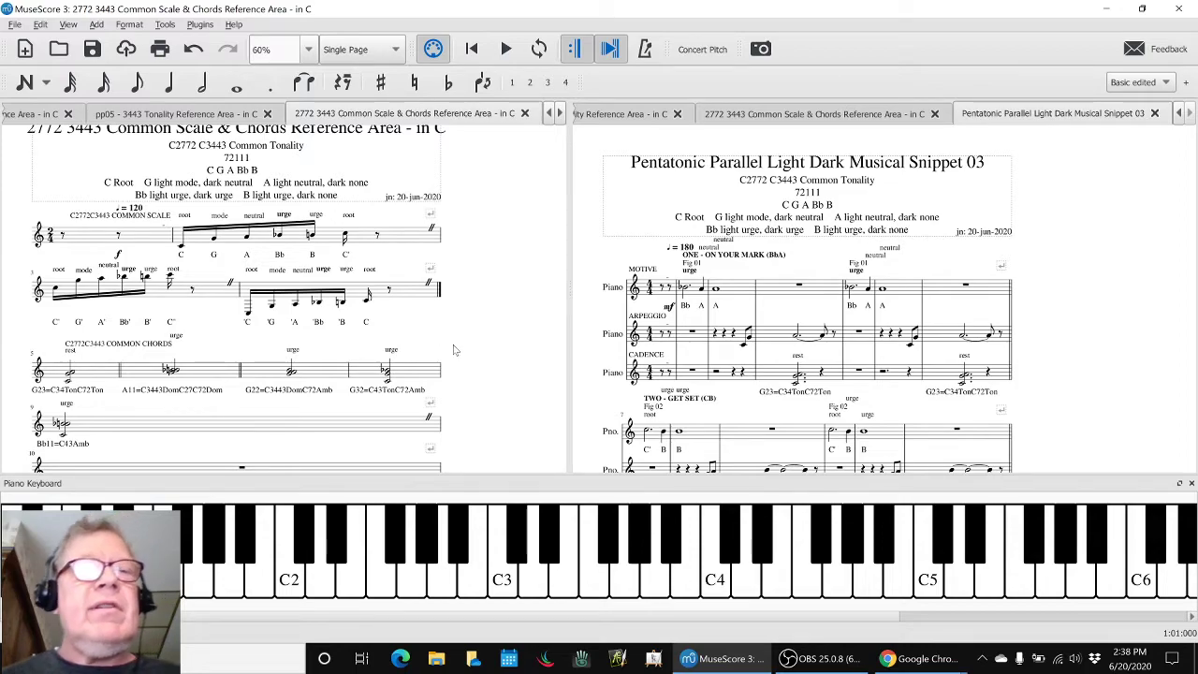
pyautogui.hotkey('alt', 'Tab')
# Read the Result notes on shared scale notes, shared chords and Snippet 03, then return to MuseScore.
pyautogui.hotkey('alt', 'Tab')
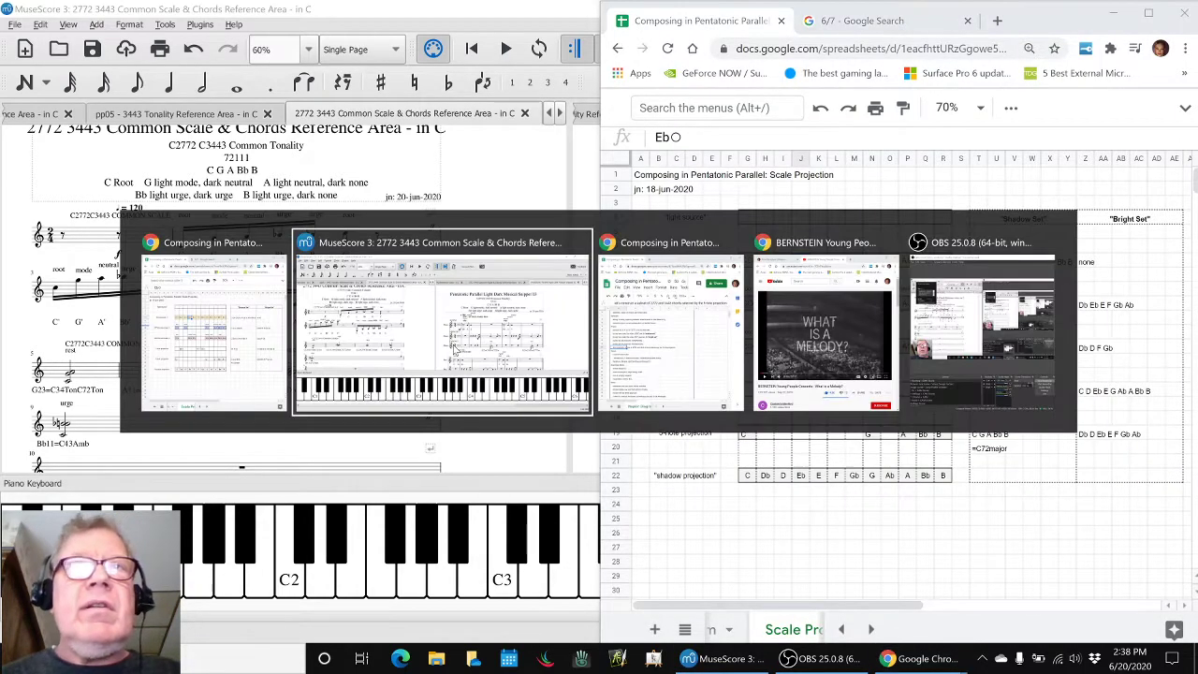
pyautogui.hotkey('alt', 'Tab')
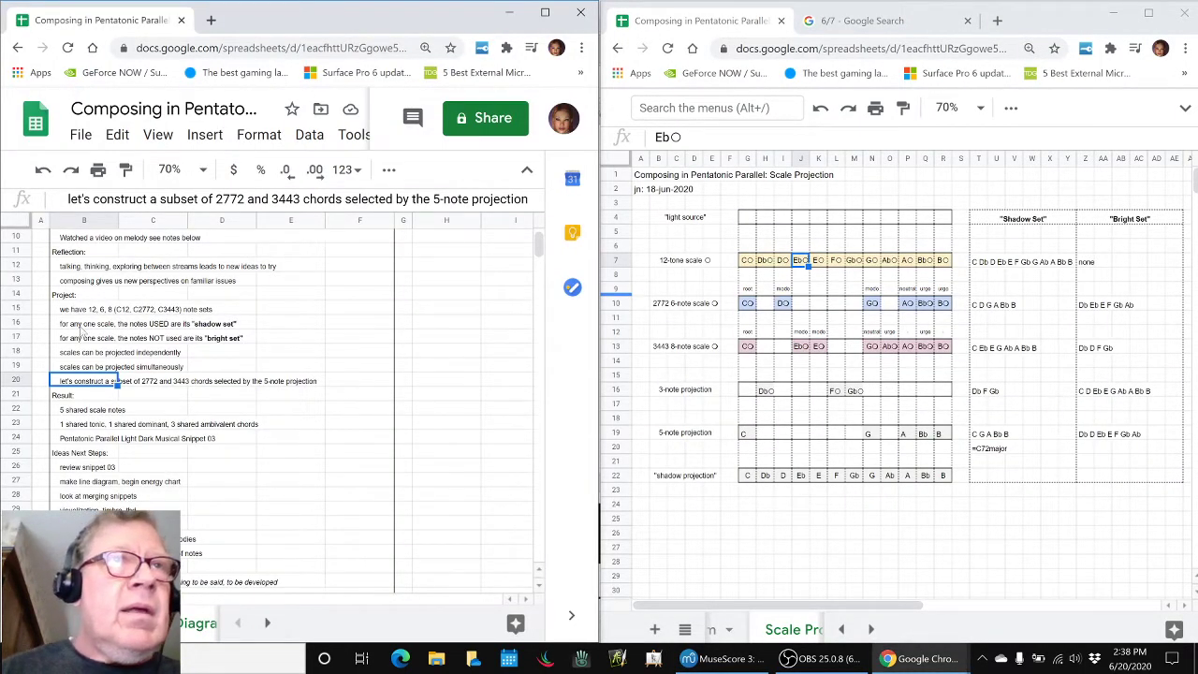
pyautogui.click(74, 412)
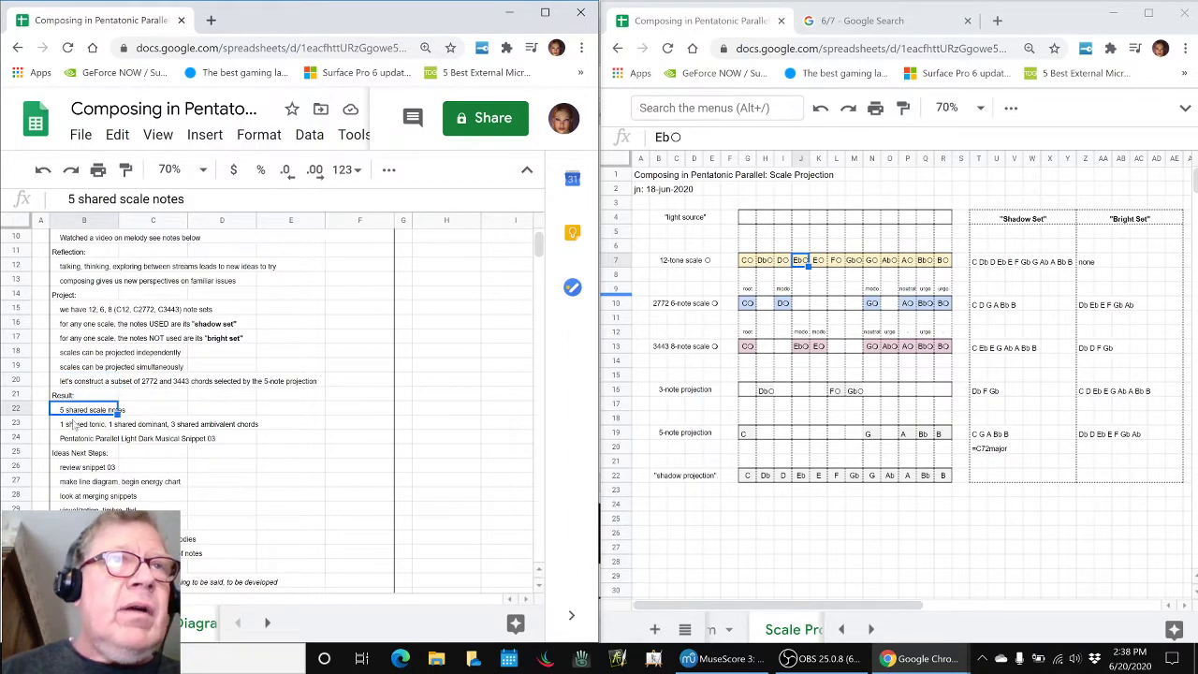
pyautogui.click(73, 426)
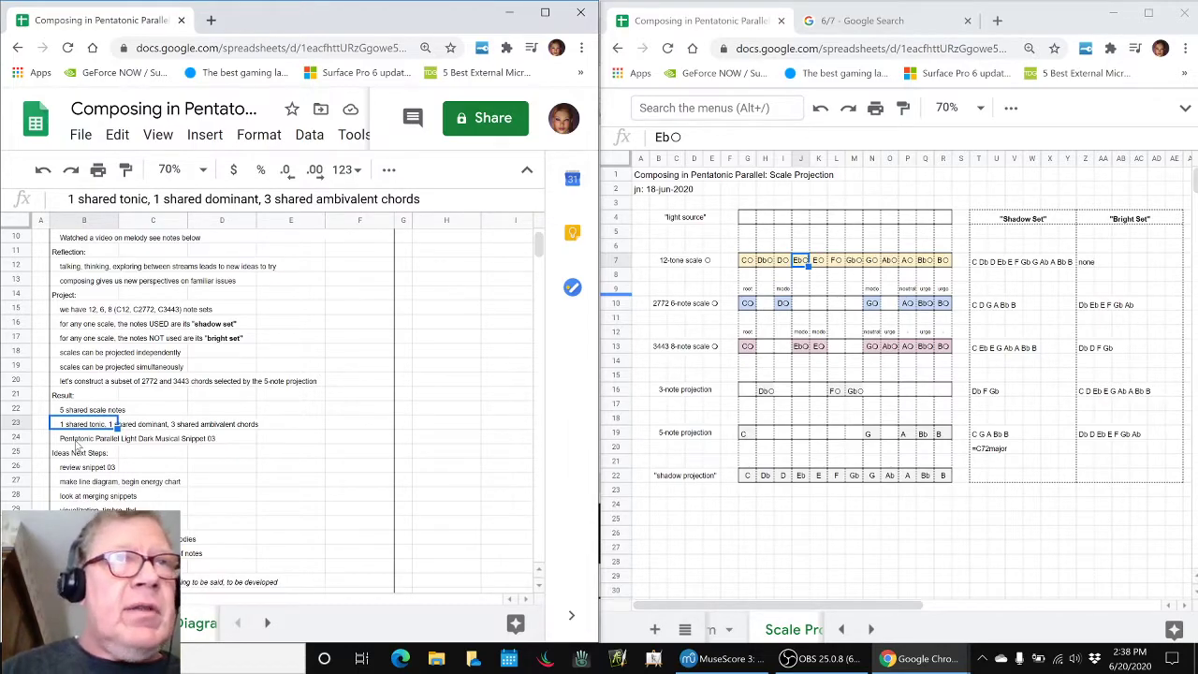
pyautogui.click(77, 442)
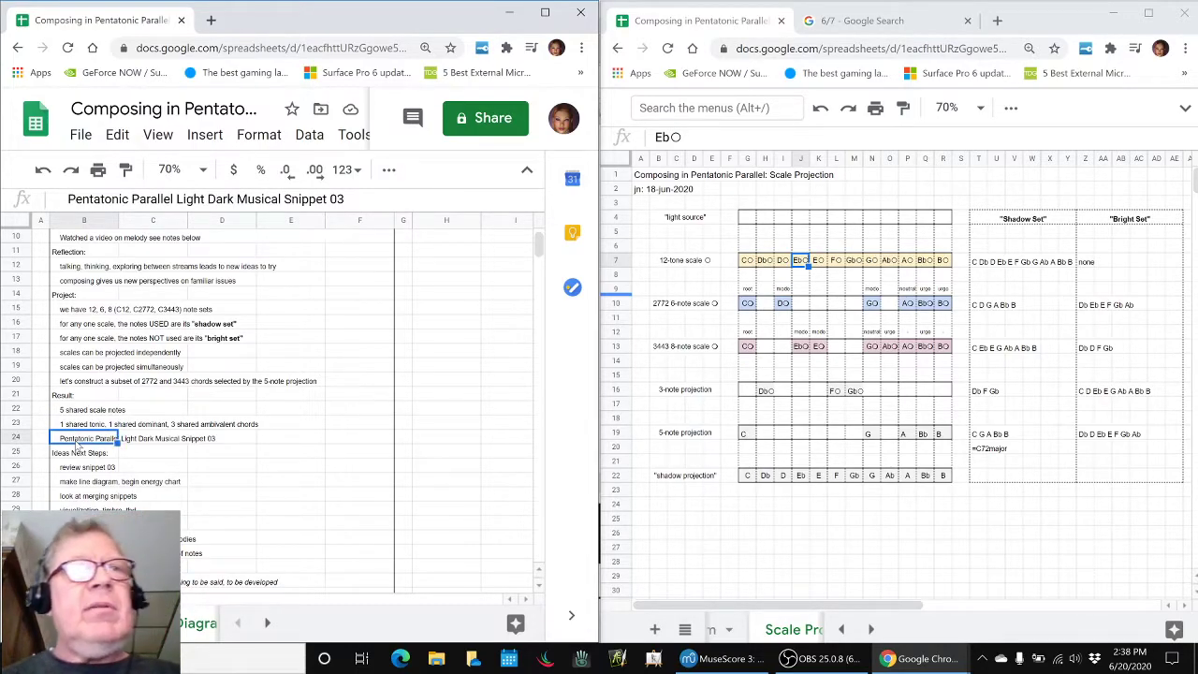
pyautogui.hotkey('alt', 'Tab')
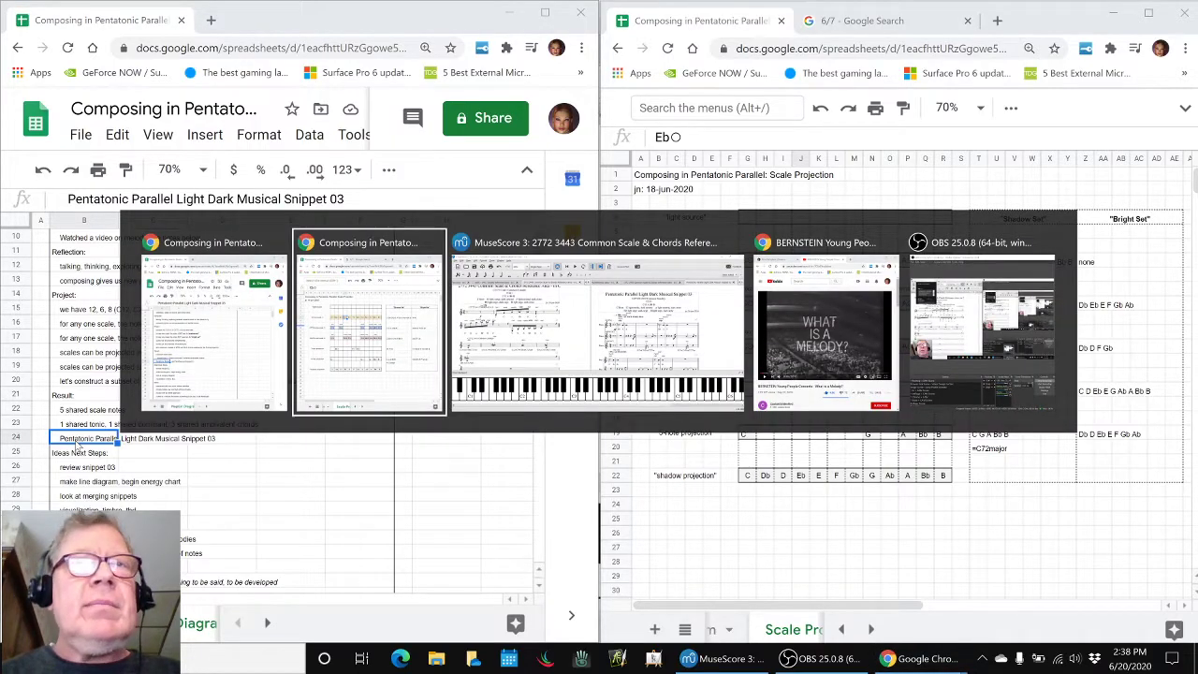
pyautogui.hotkey('alt', 'Tab')
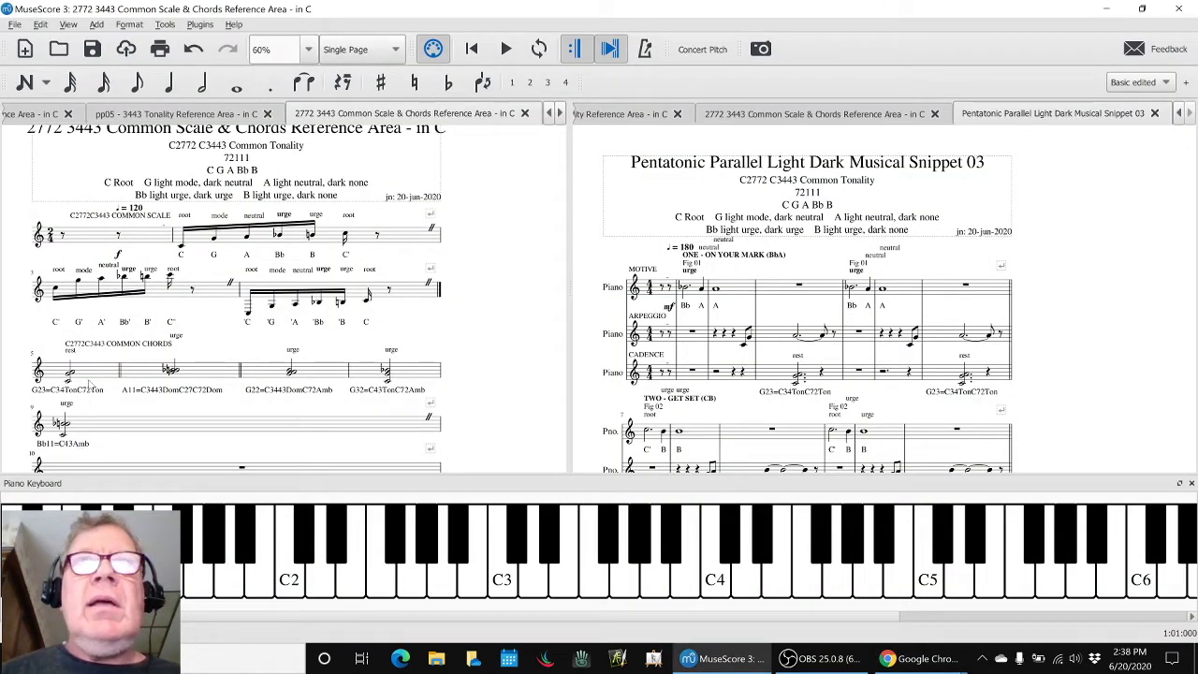
# Play the Common Scale & Chords reference score from measure 1, then stop playback.
pyautogui.click(156, 246)
pyautogui.click(497, 265)
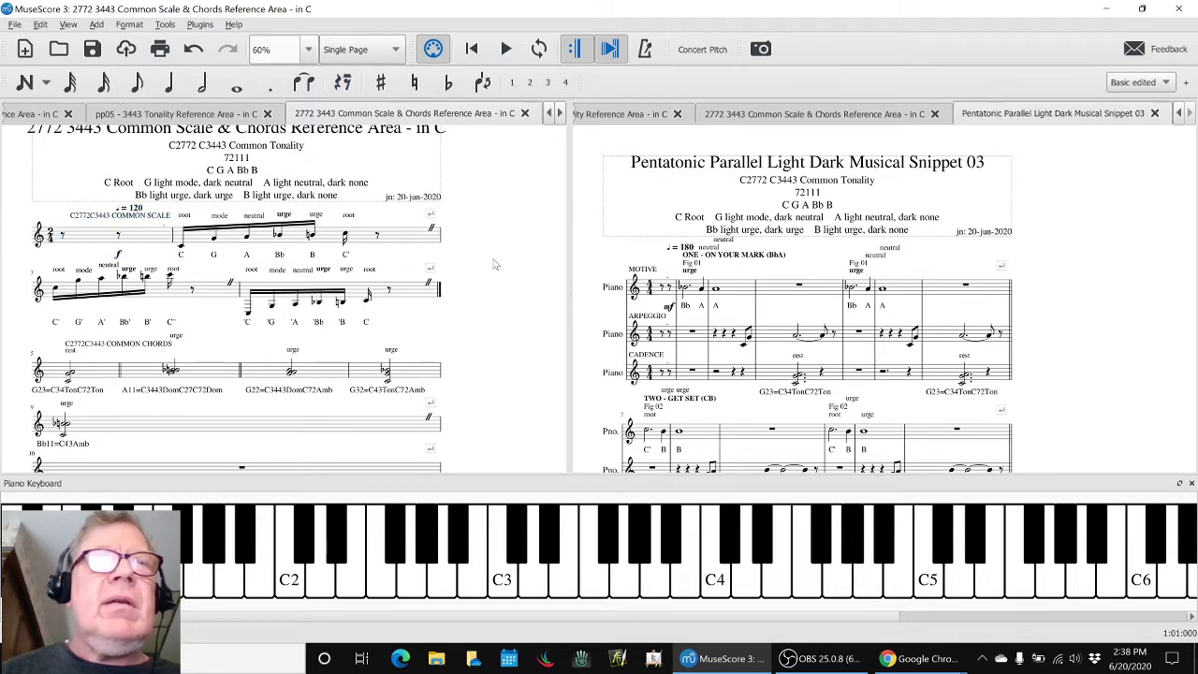
pyautogui.scroll(1, 496, 265)
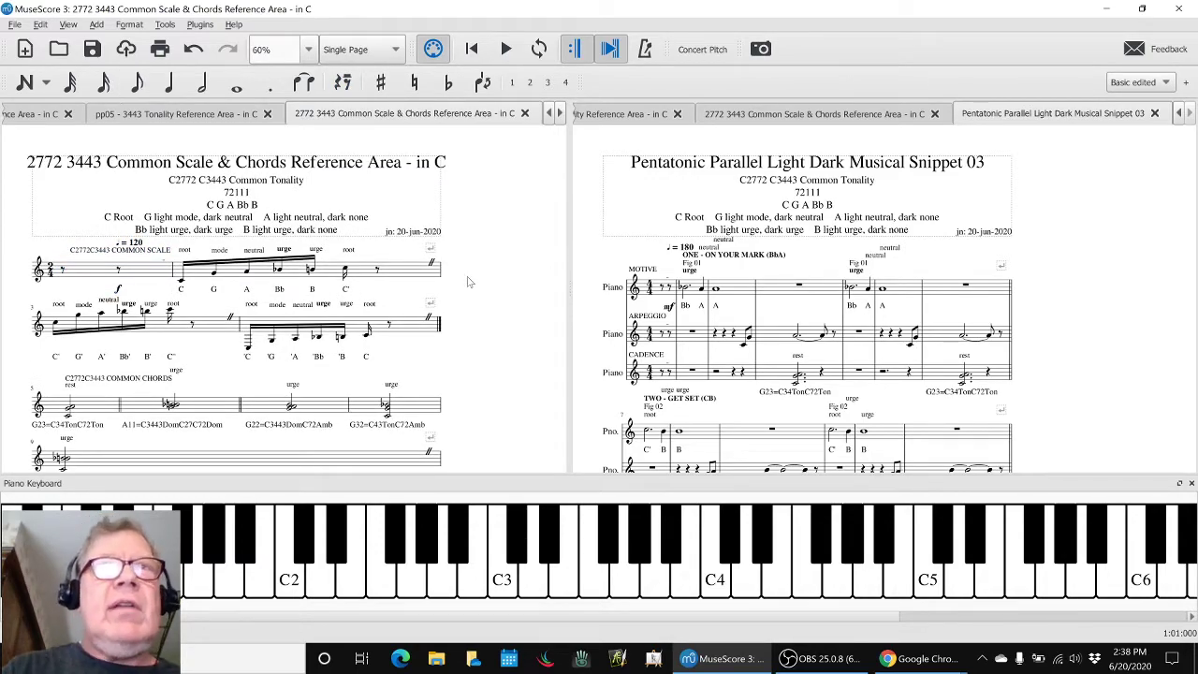
pyautogui.press('space')
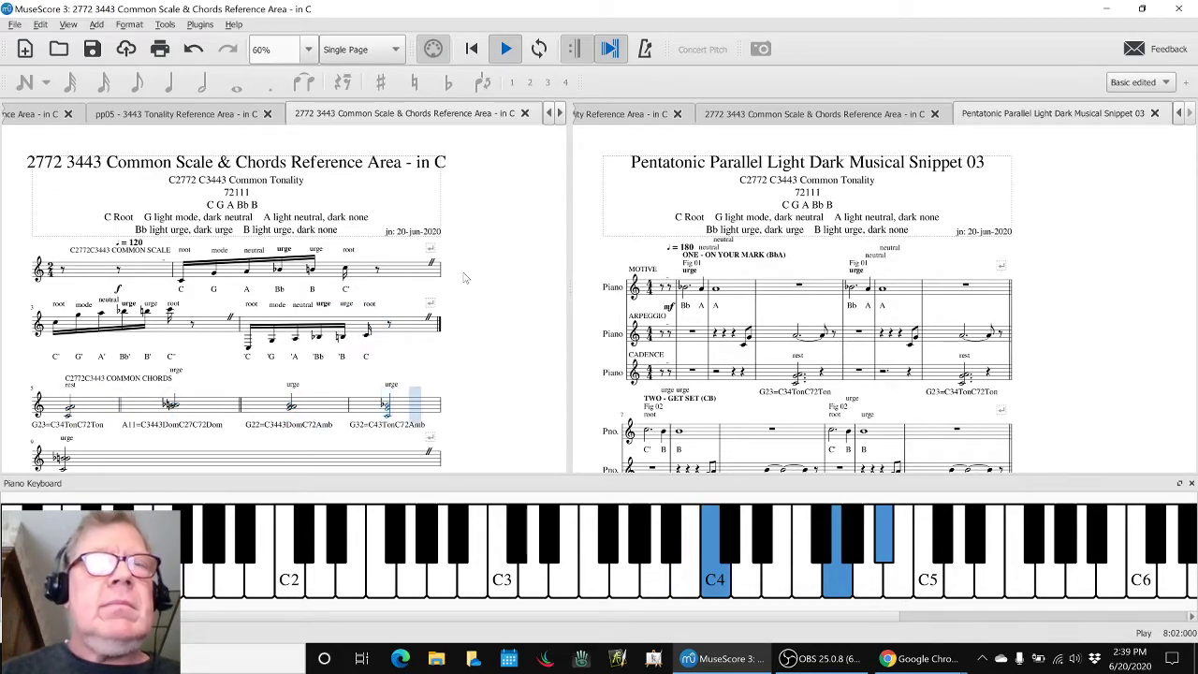
pyautogui.press('space')
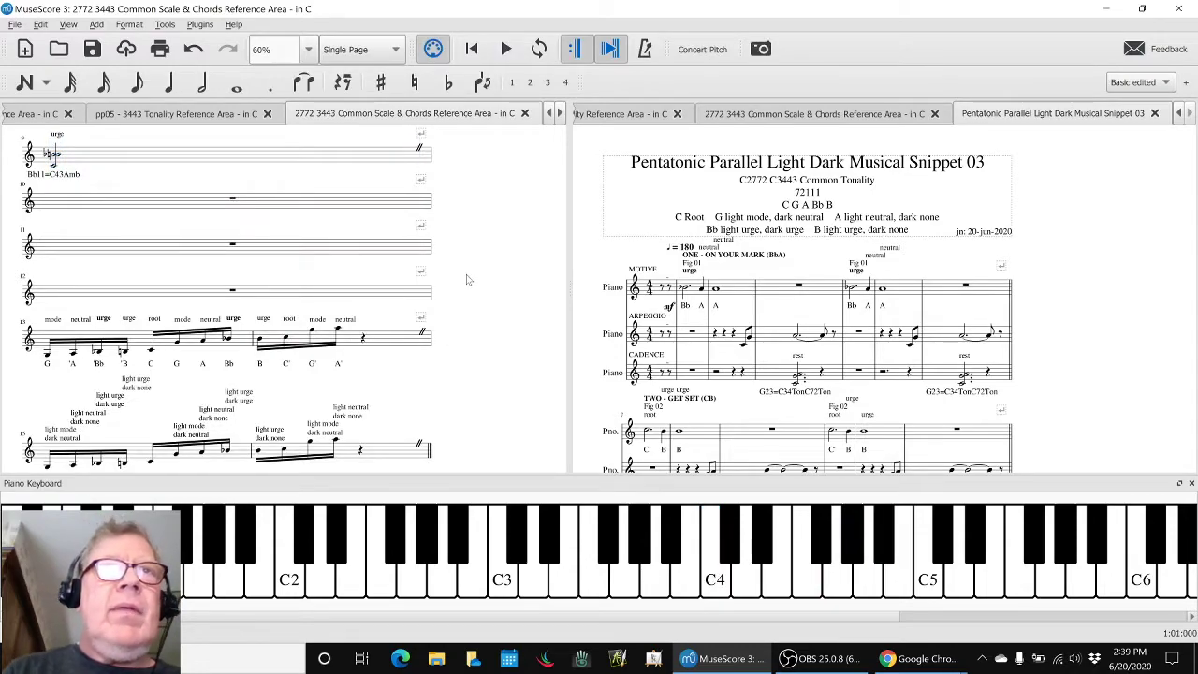
# Scroll back to the top of the score and switch to the notes spreadsheet.
pyautogui.scroll(5, 468, 279)
pyautogui.scroll(2, 471, 276)
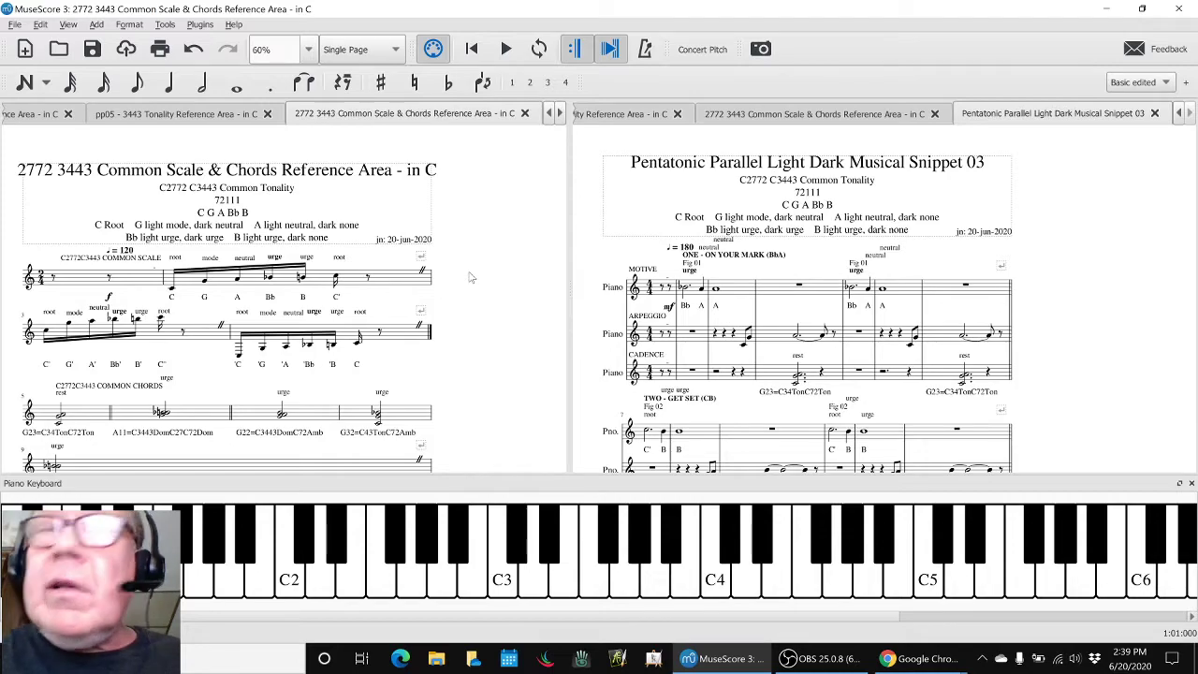
pyautogui.scroll(-1, 471, 276)
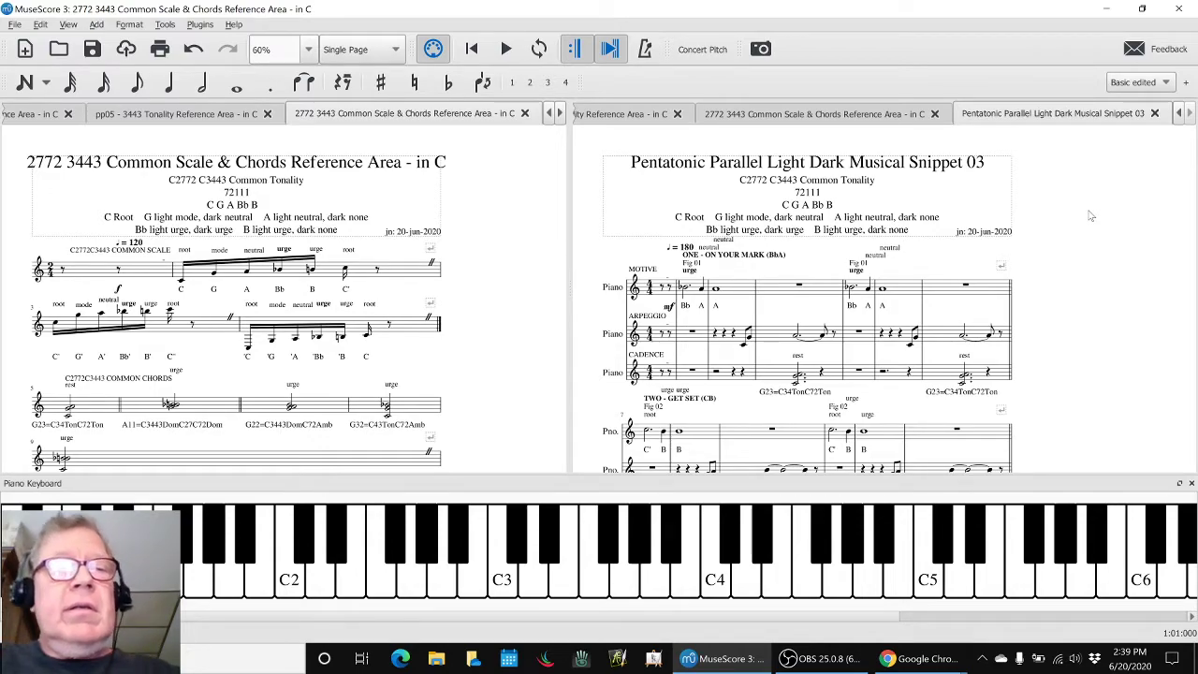
pyautogui.hotkey('alt', 'Tab')
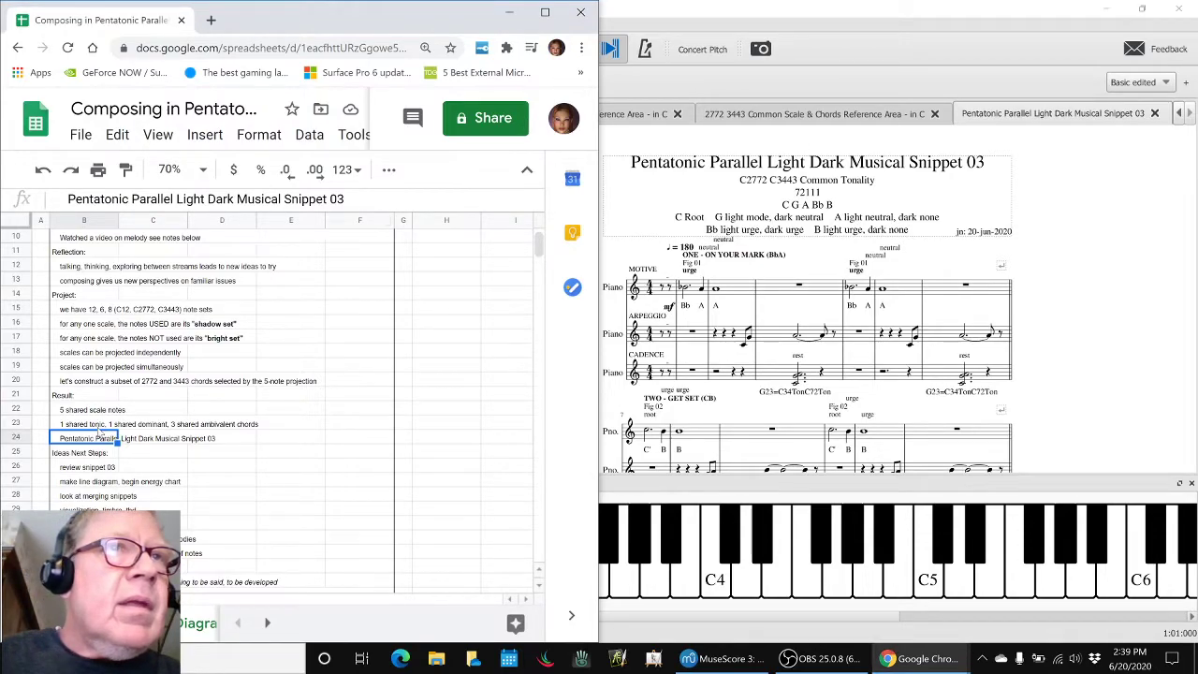
# On the Diagram sheet, check B5 'on your mark' has 2 notes, then select measure 2's Arpeggio rest.
pyautogui.click(266, 625)
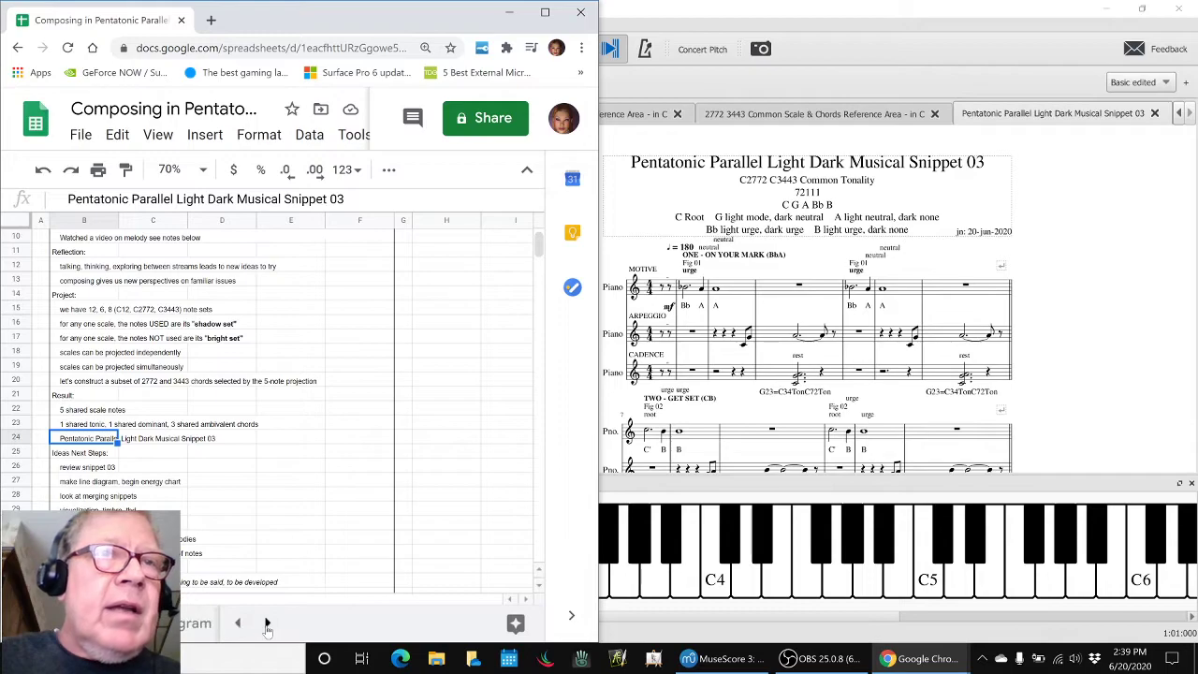
pyautogui.click(204, 628)
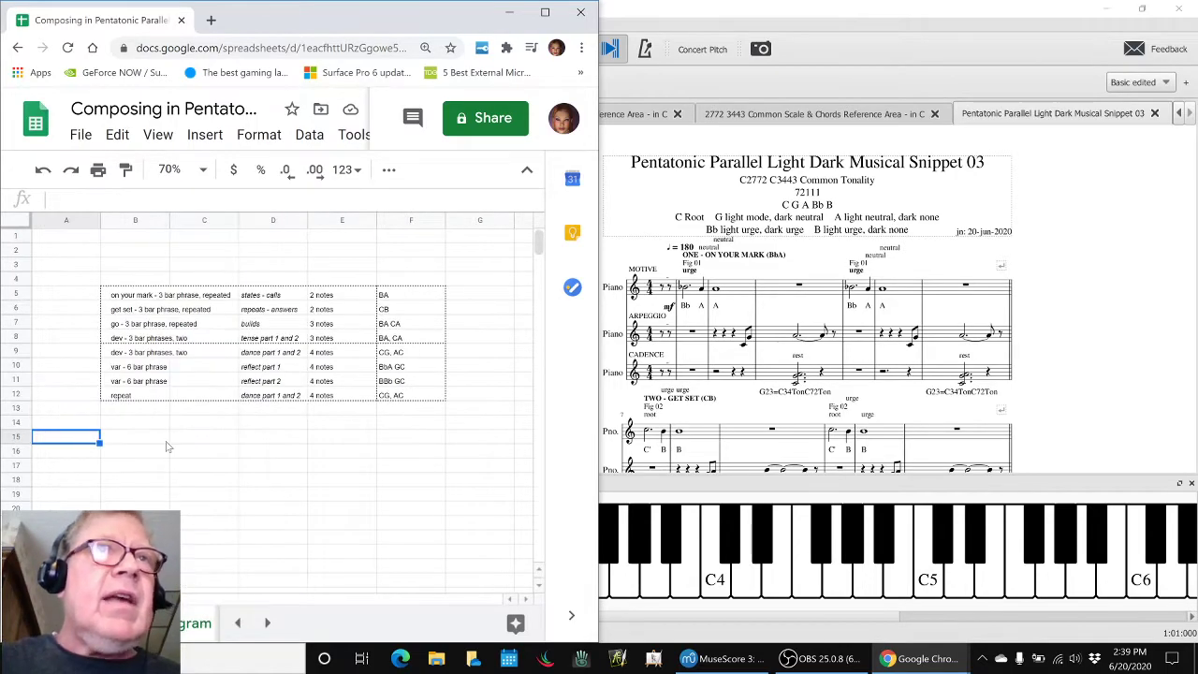
pyautogui.click(136, 295)
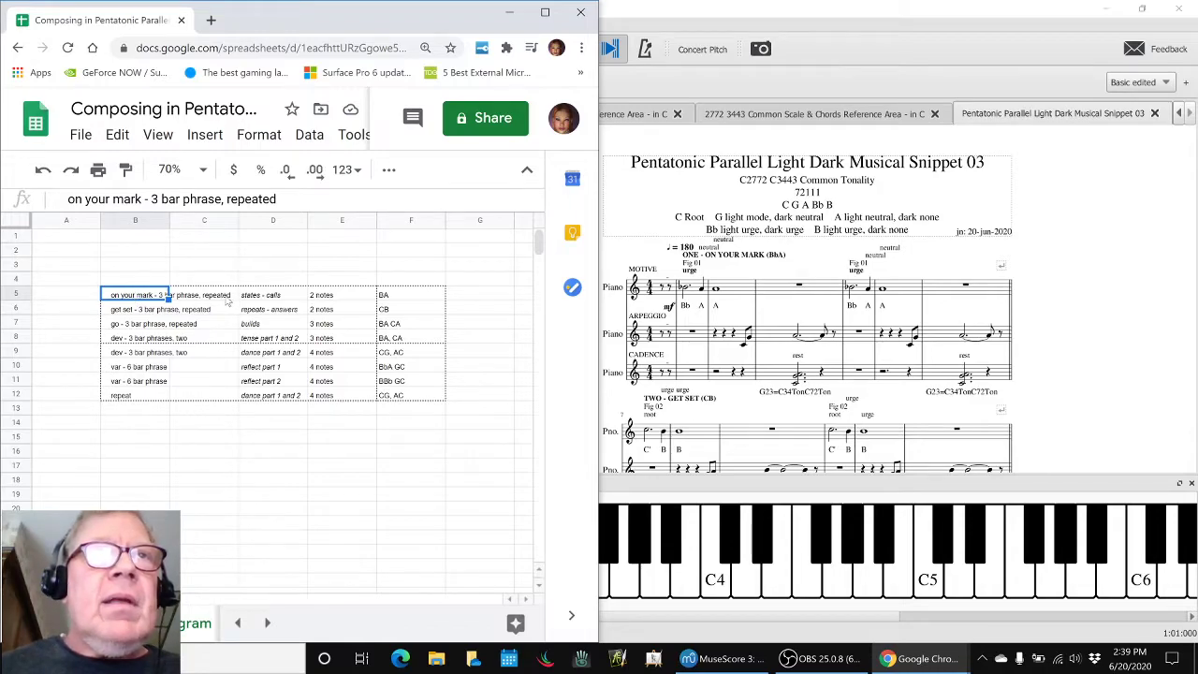
pyautogui.click(338, 298)
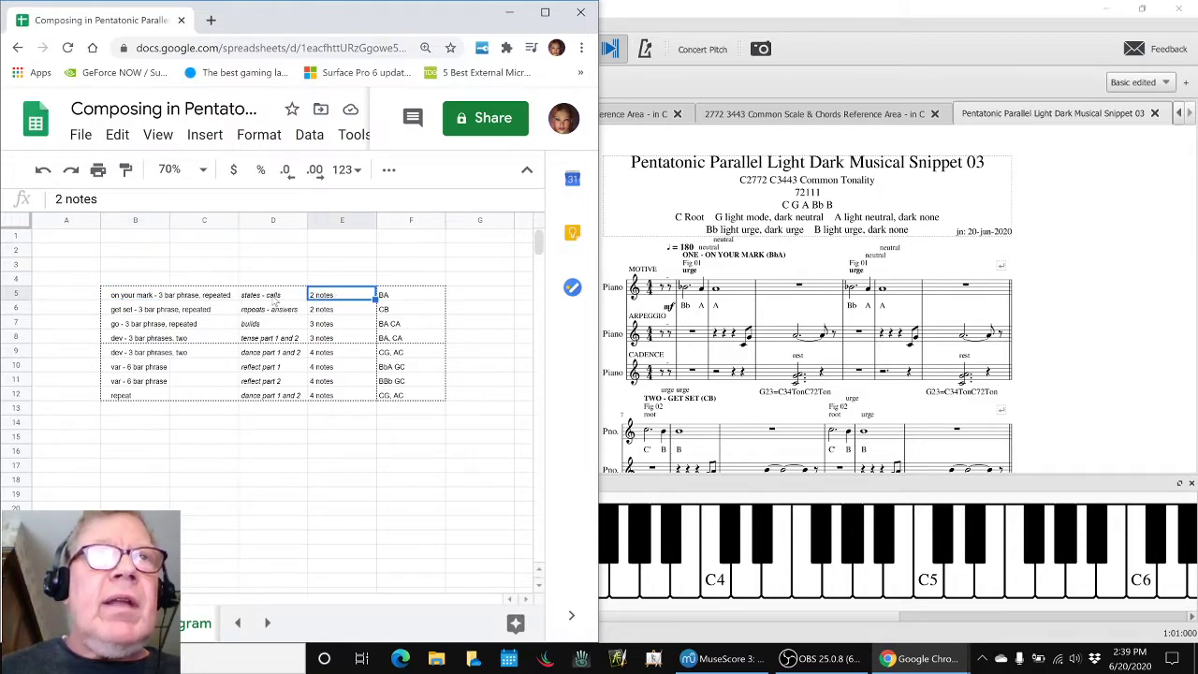
pyautogui.click(689, 341)
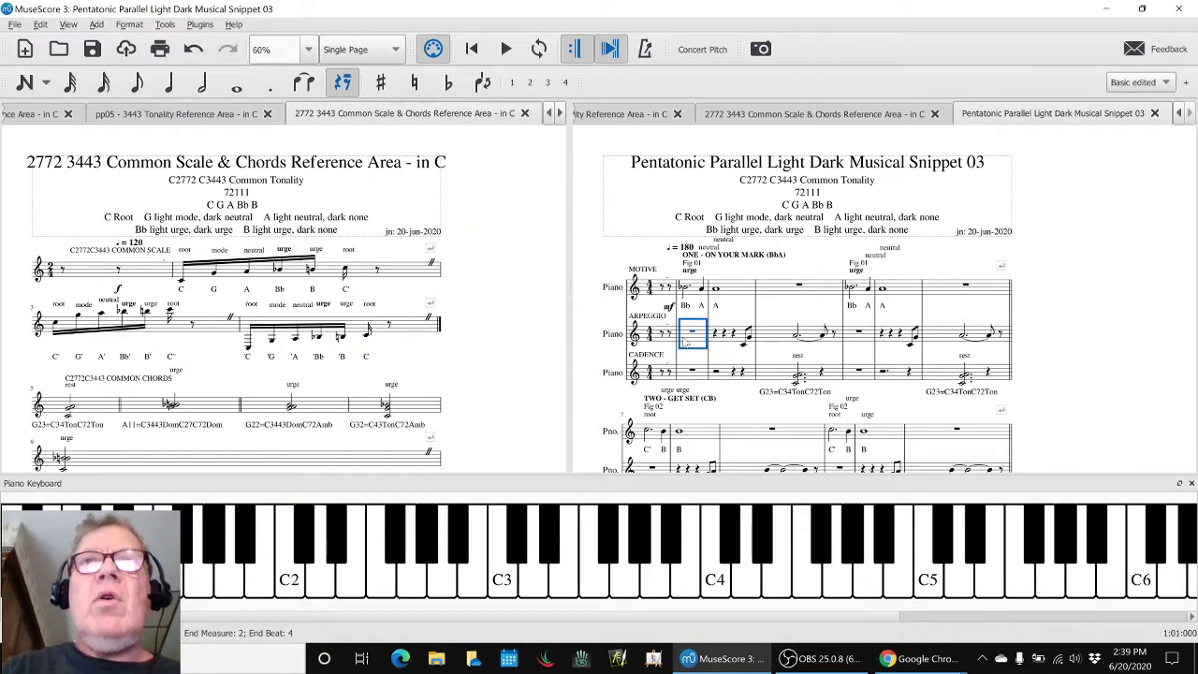
# Play Snippet 03 briefly from measure 2, then measure 8, then measure 14, stopping each time.
pyautogui.press('space')
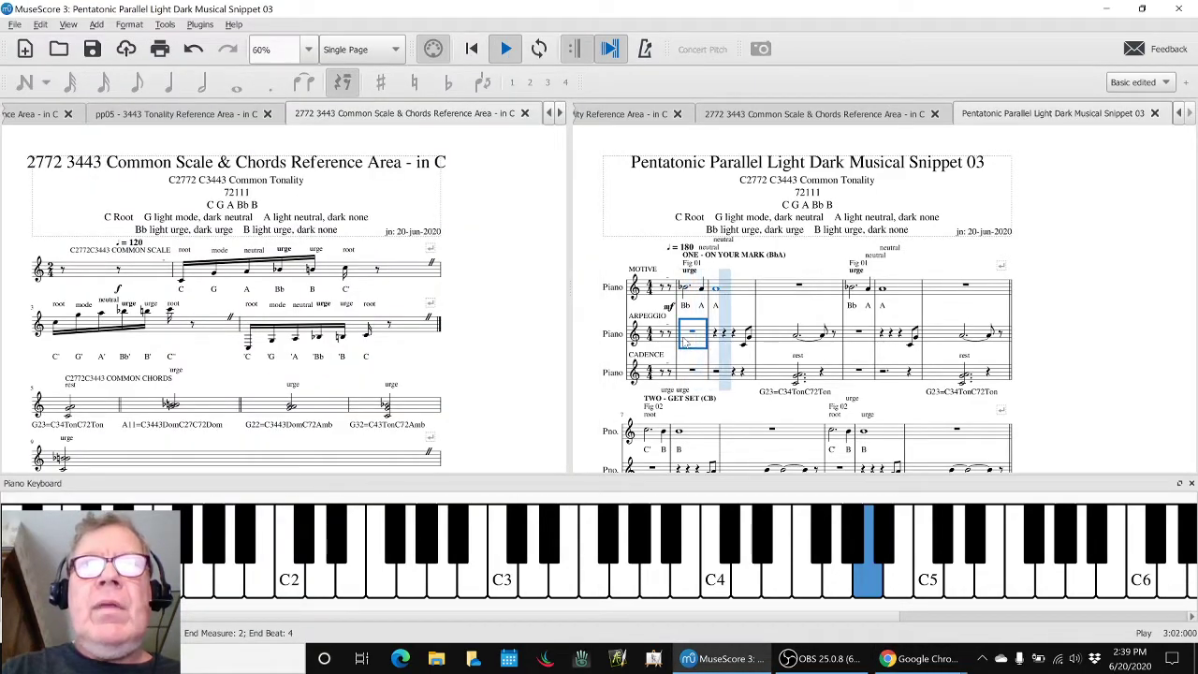
pyautogui.press('space')
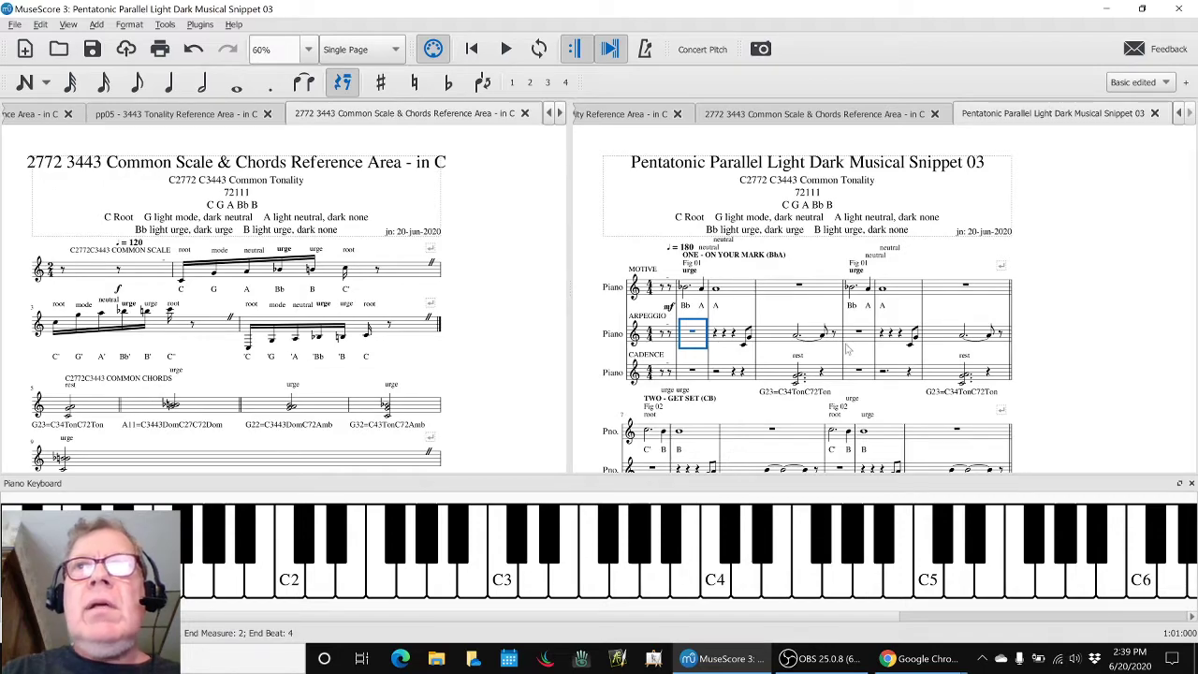
pyautogui.scroll(-1, 848, 349)
pyautogui.click(657, 440)
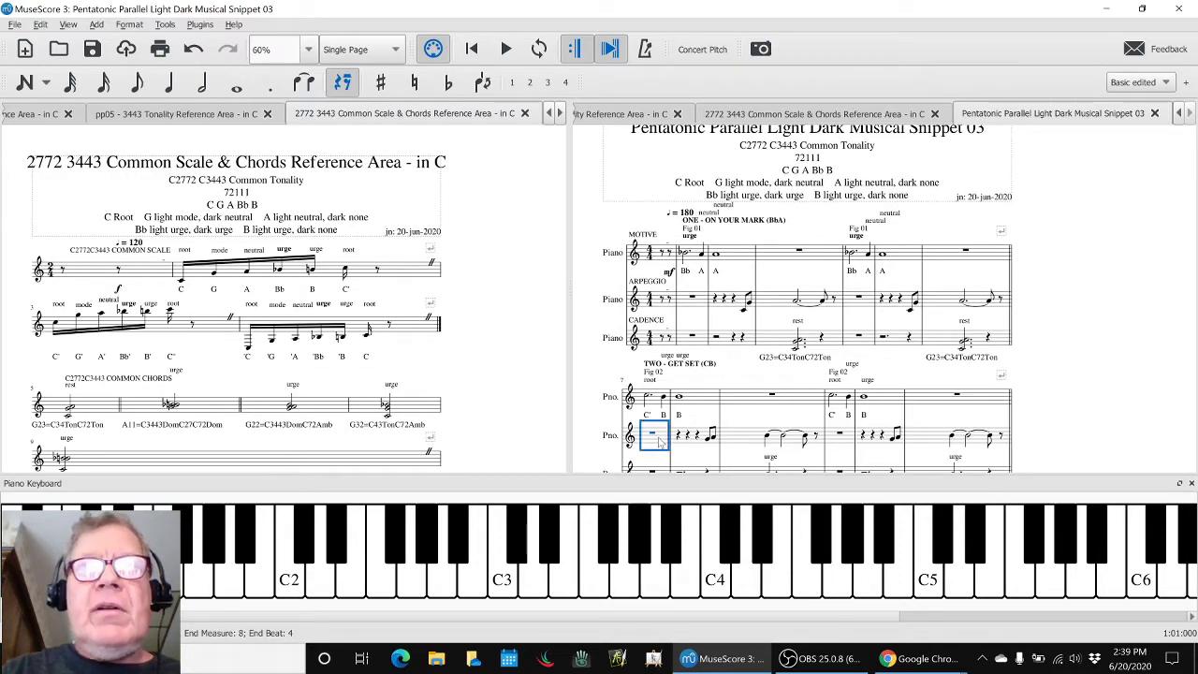
pyautogui.press('space')
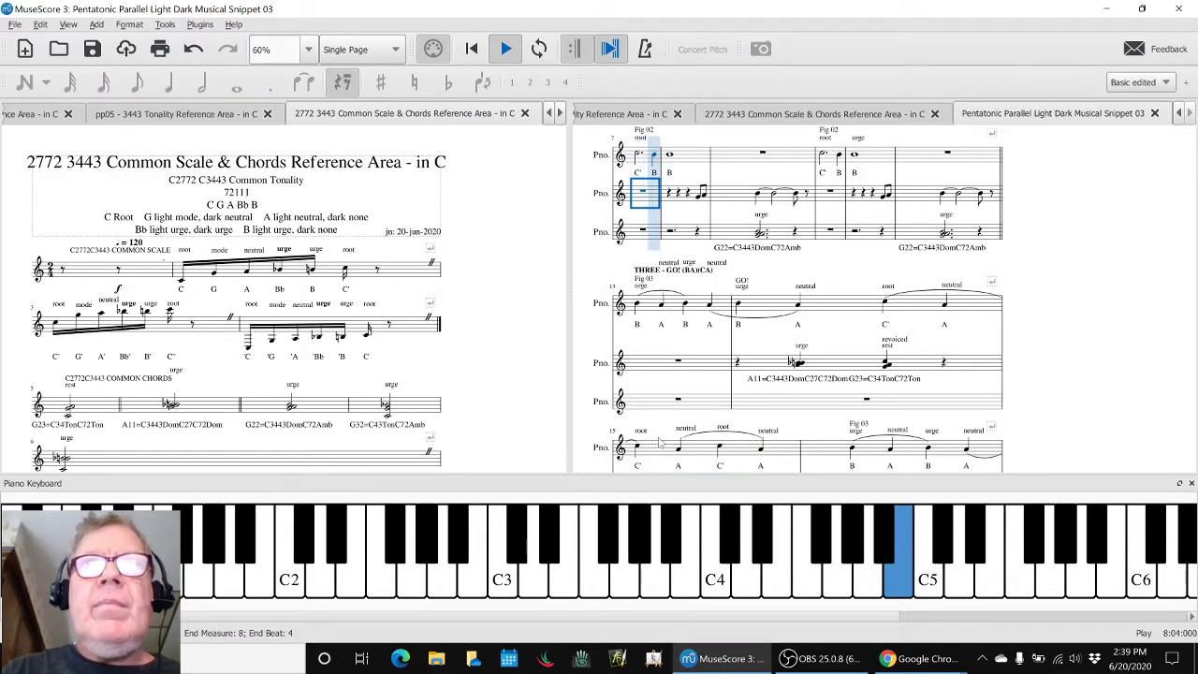
pyautogui.press('space')
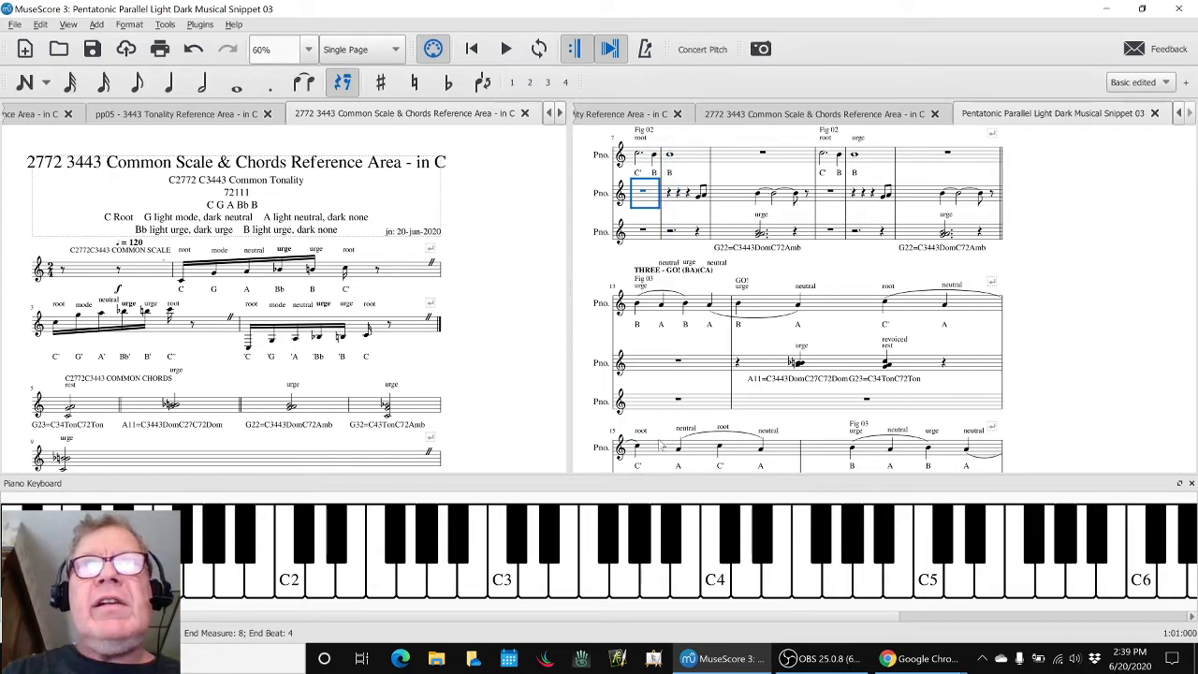
pyautogui.press('Escape')
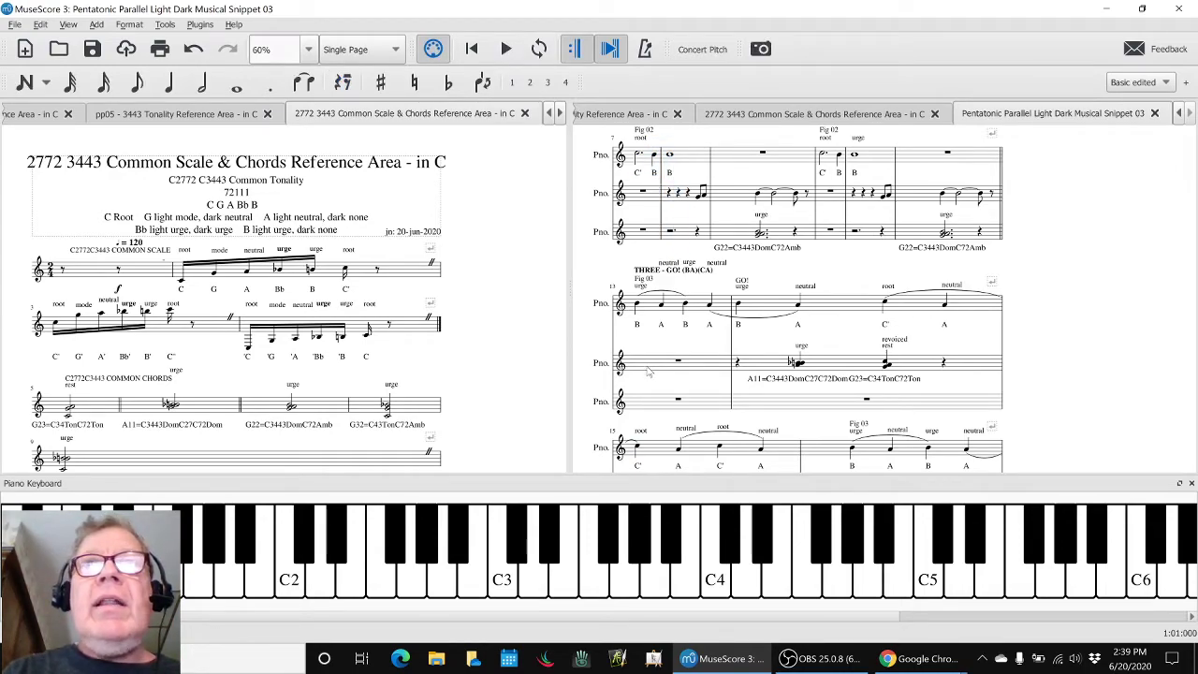
pyautogui.click(649, 369)
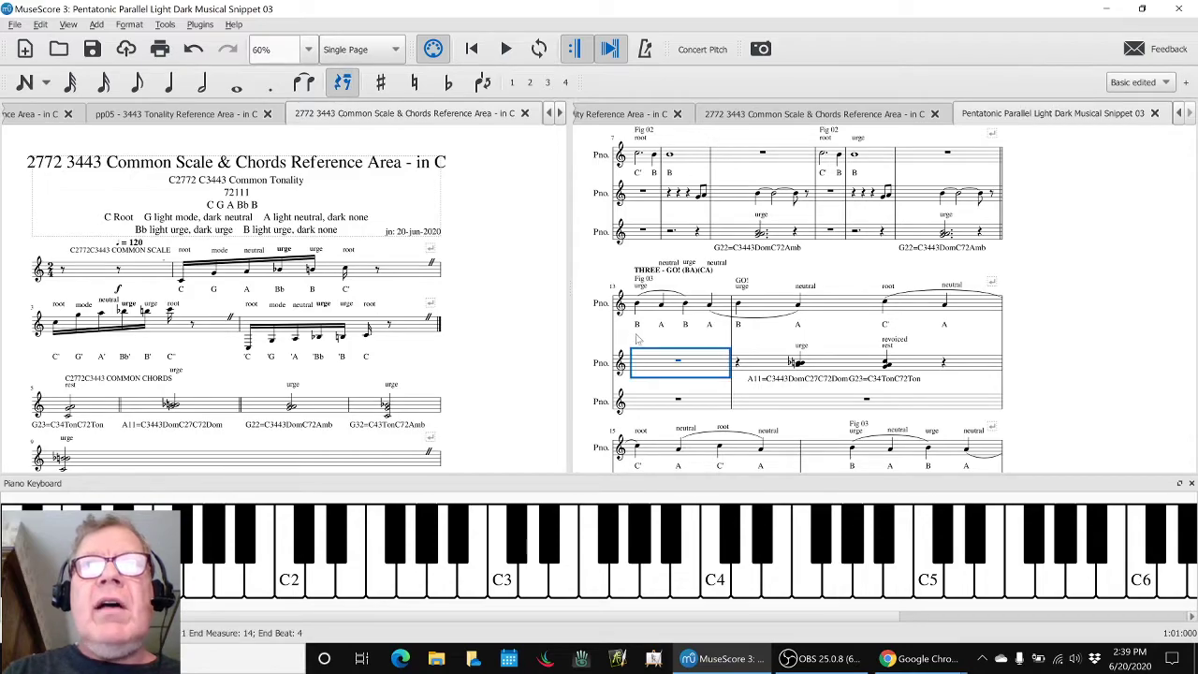
pyautogui.press('space')
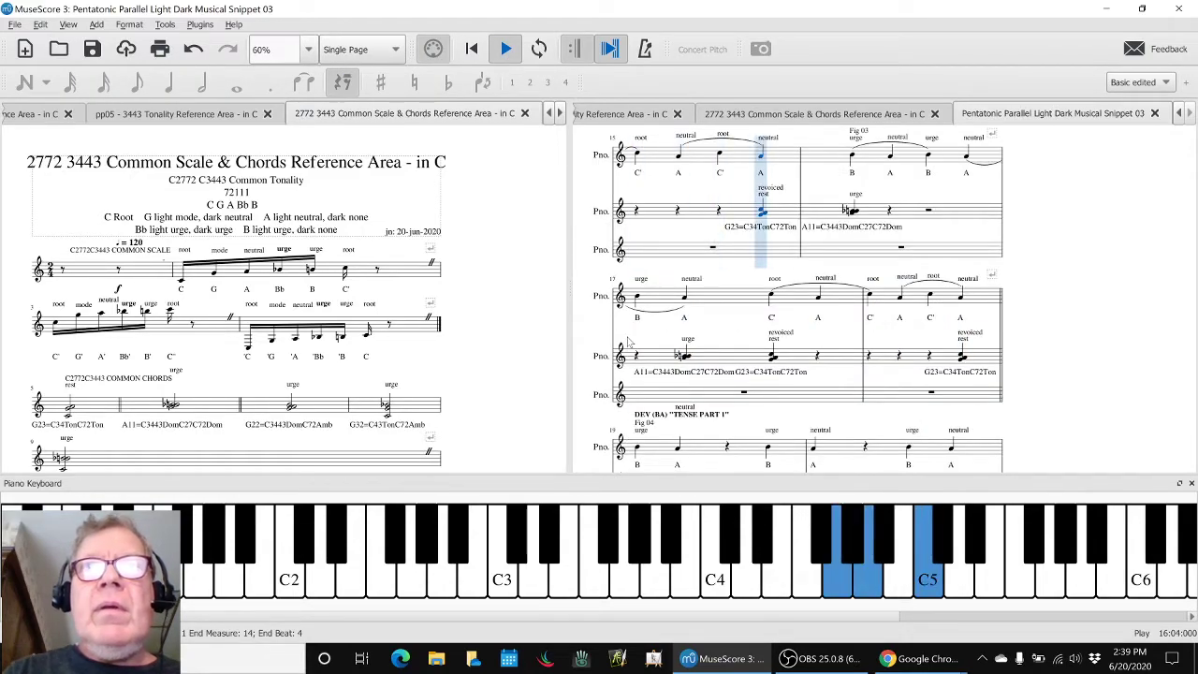
pyautogui.press('space')
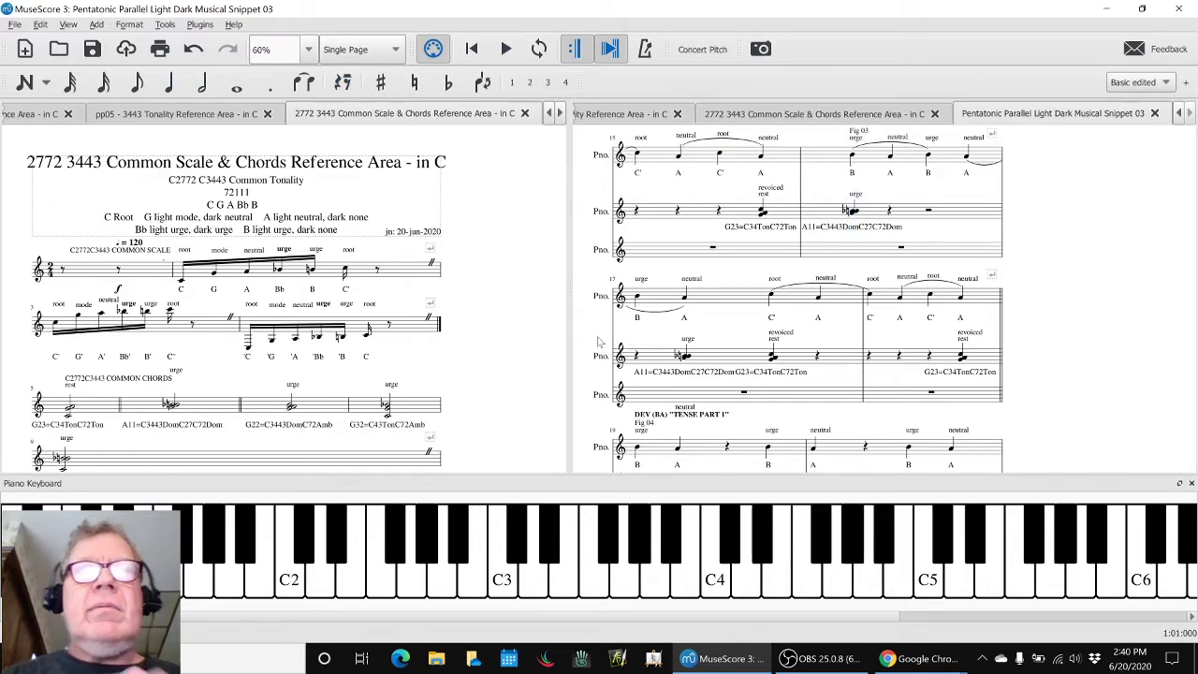
pyautogui.hotkey('alt', 'Tab')
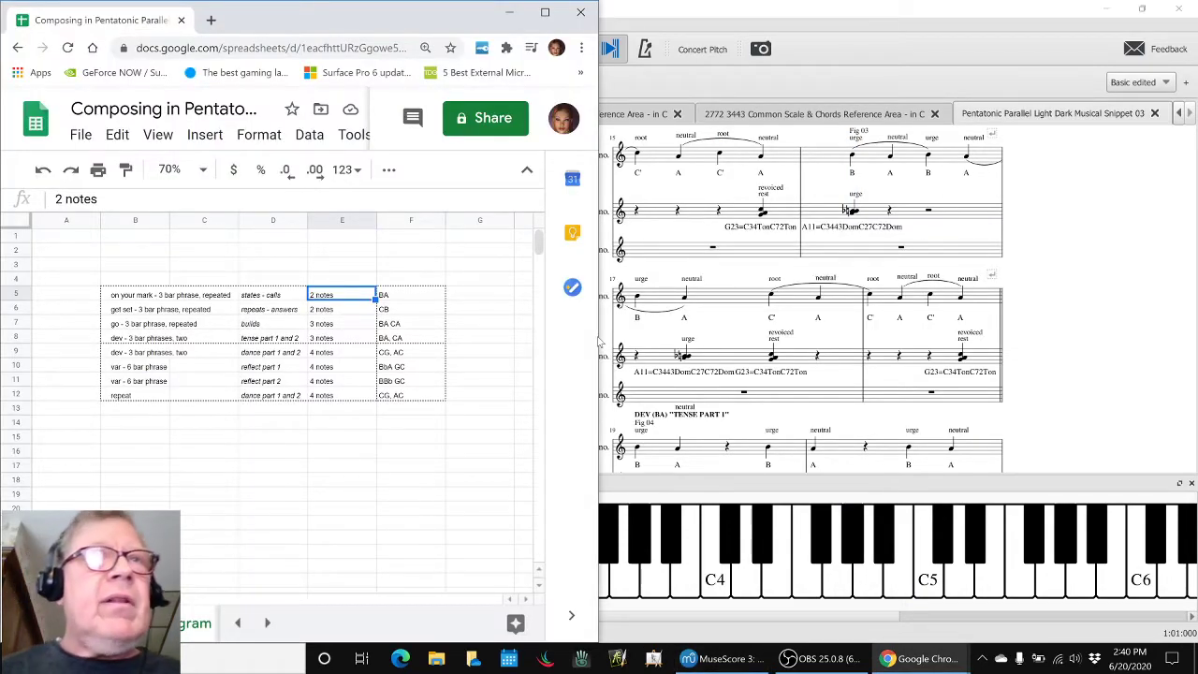
pyautogui.click(122, 296)
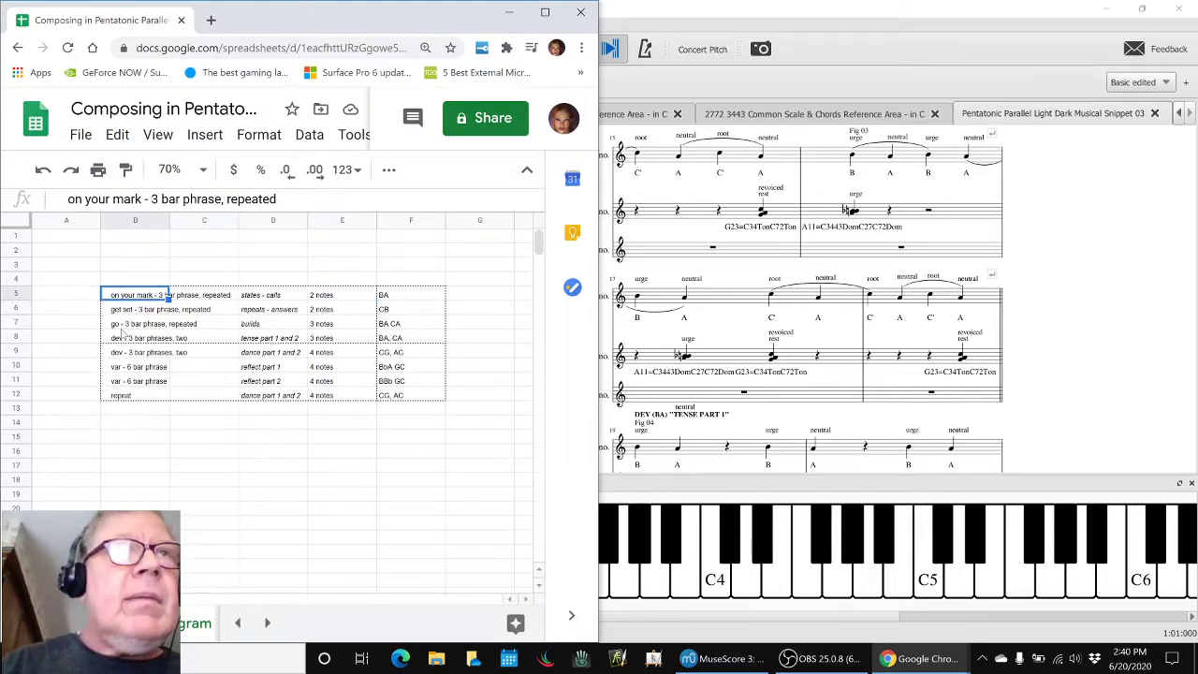
pyautogui.click(127, 338)
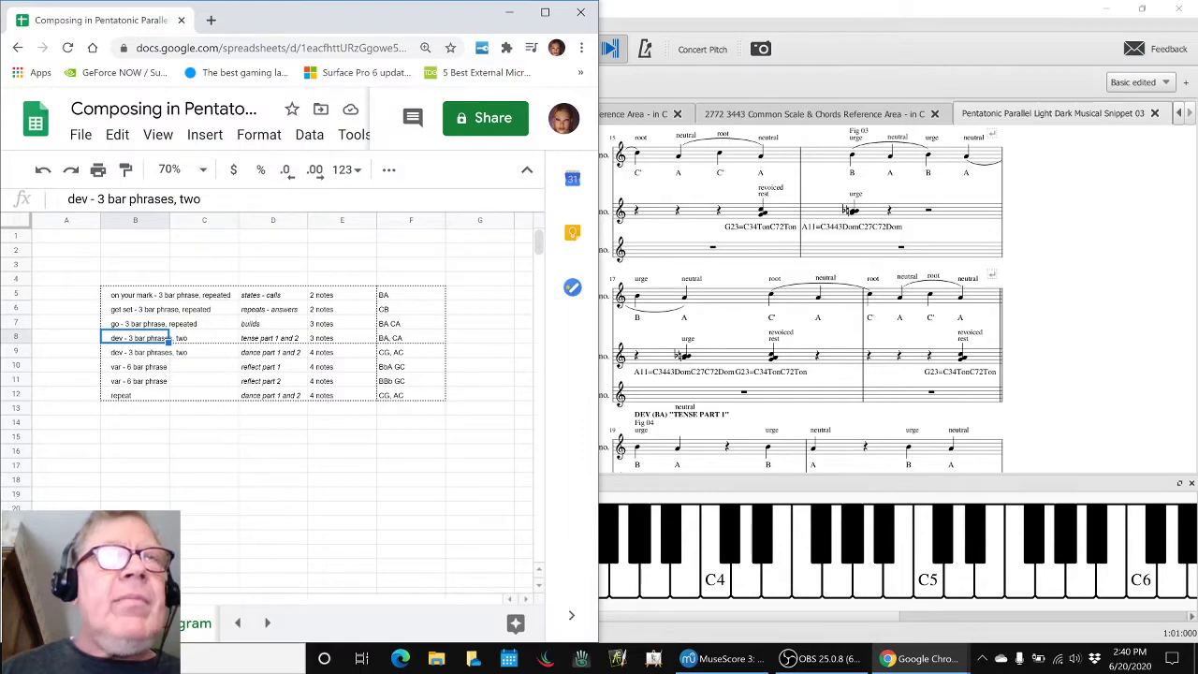
pyautogui.click(237, 624)
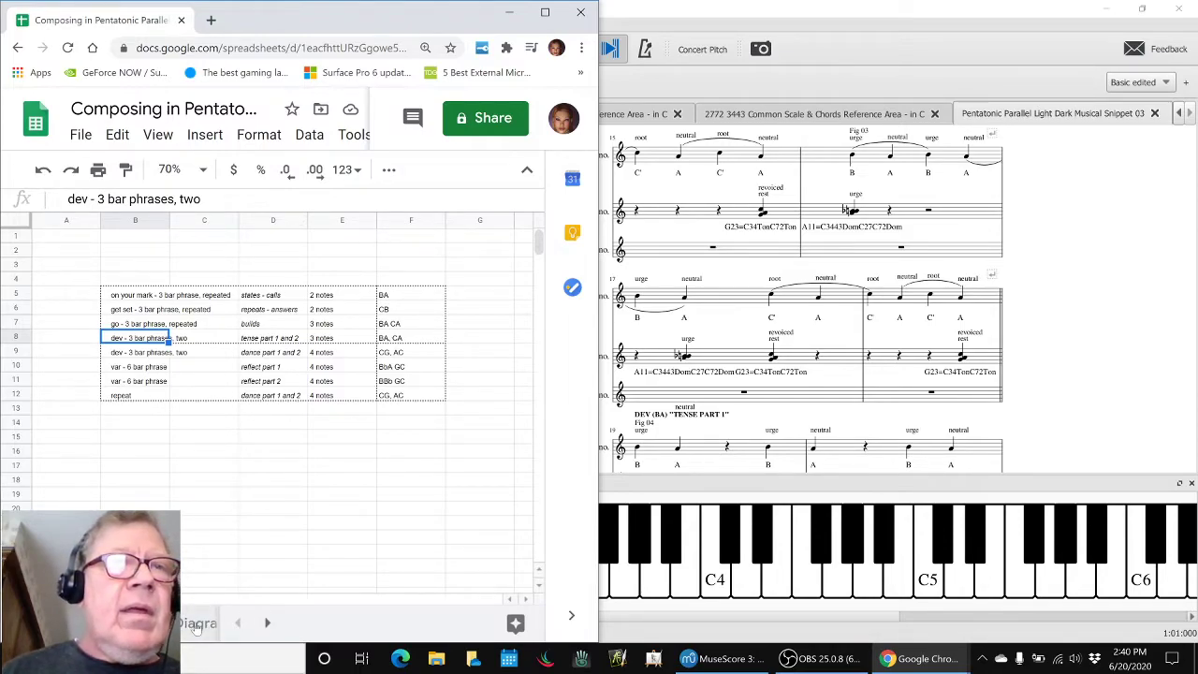
# Read the Next Steps notes from 'review snippet 03' to 'visualization and timbre', then return to MuseScore.
pyautogui.hotkey('ctrl', 'shift', 'pageup')
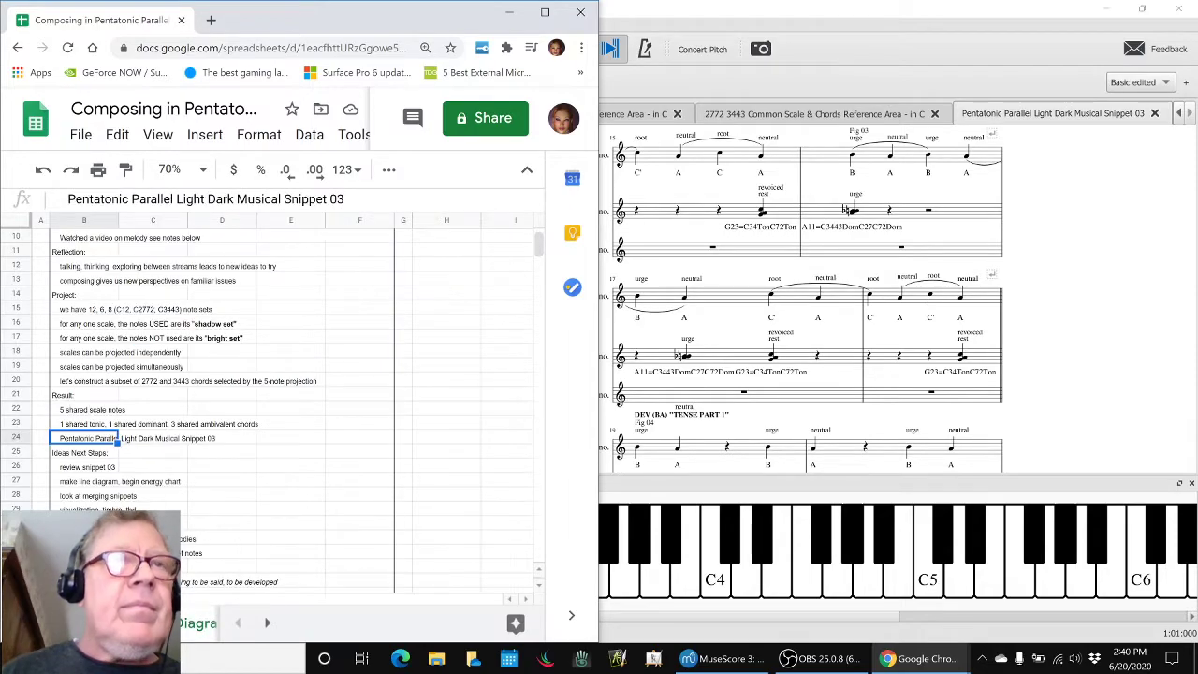
pyautogui.click(77, 470)
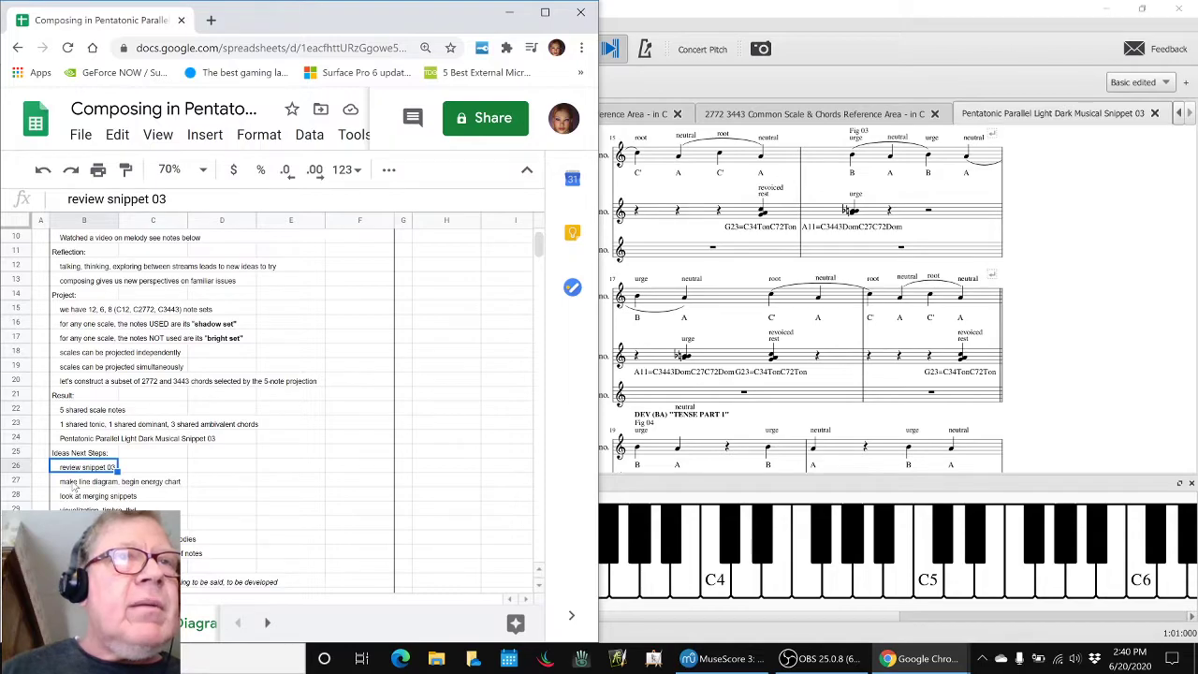
pyautogui.click(74, 484)
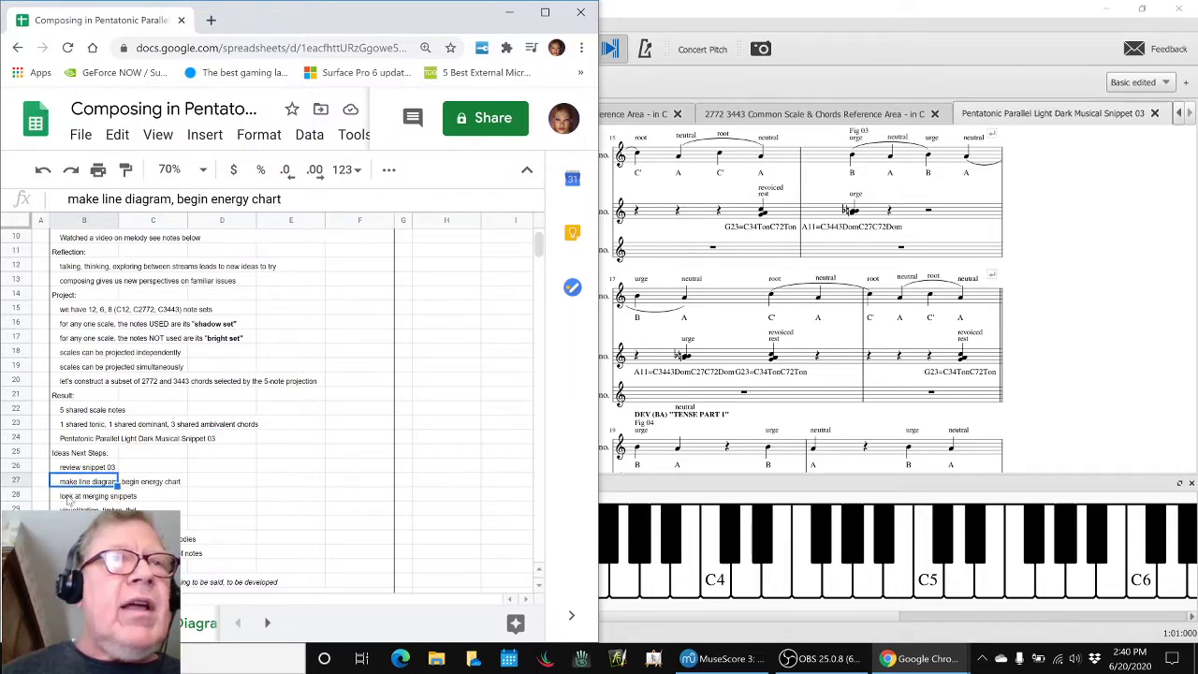
pyautogui.click(68, 498)
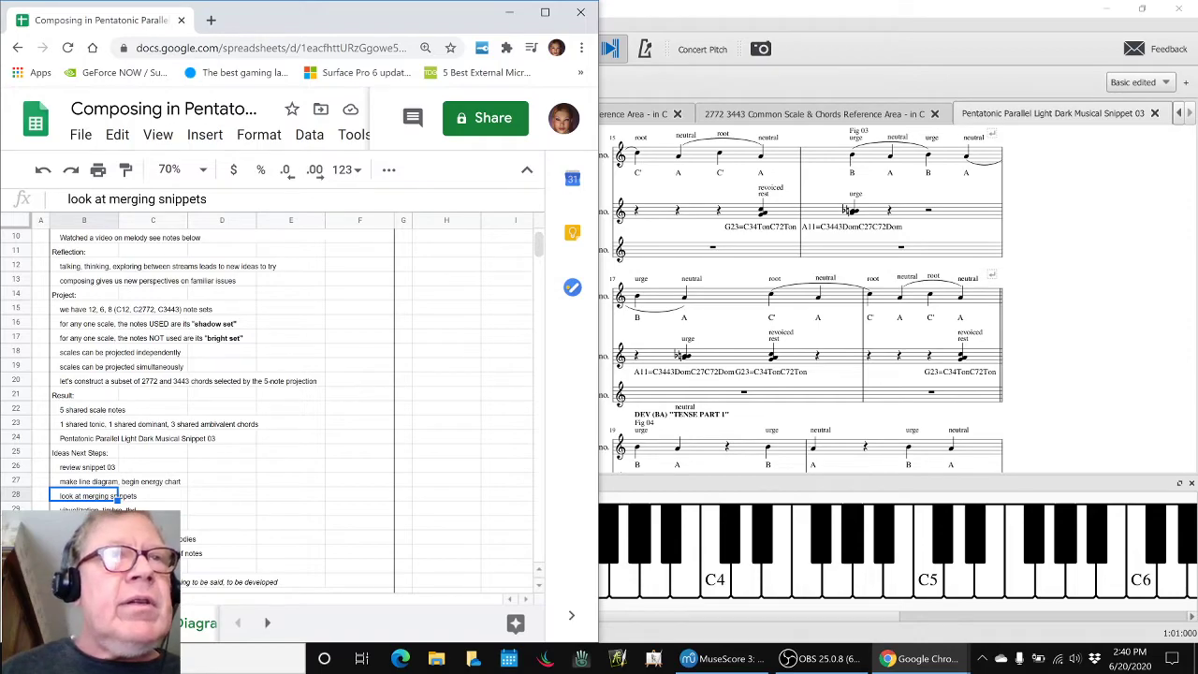
pyautogui.press('Down')
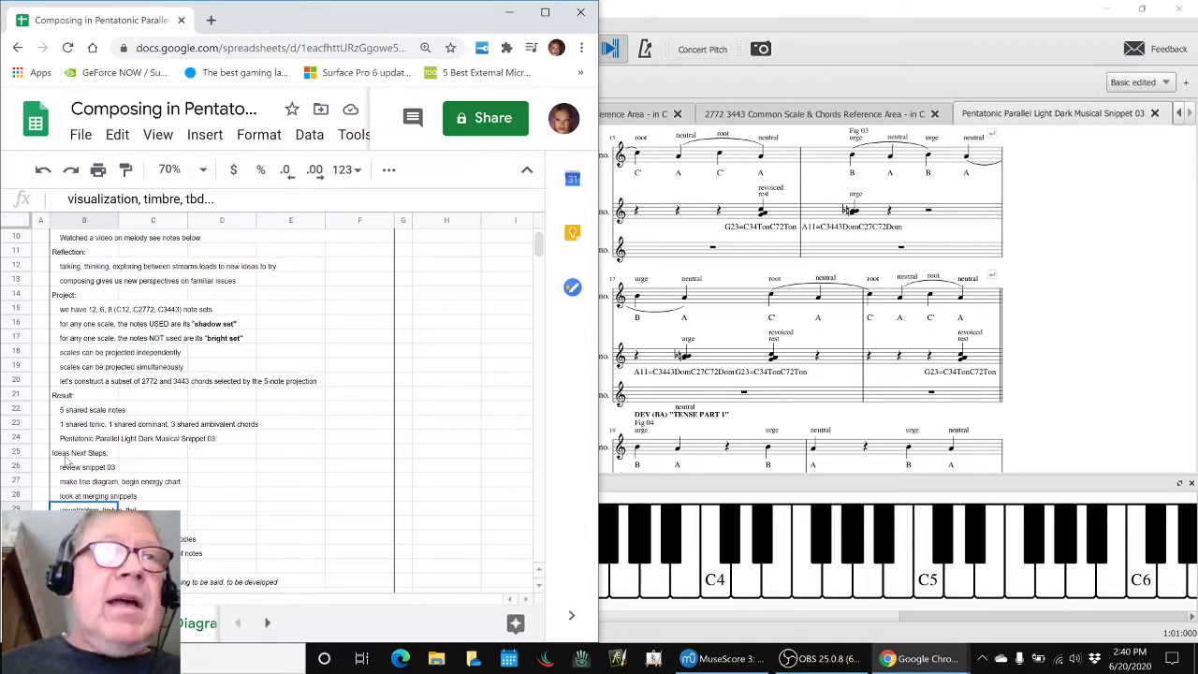
pyautogui.click(1115, 373)
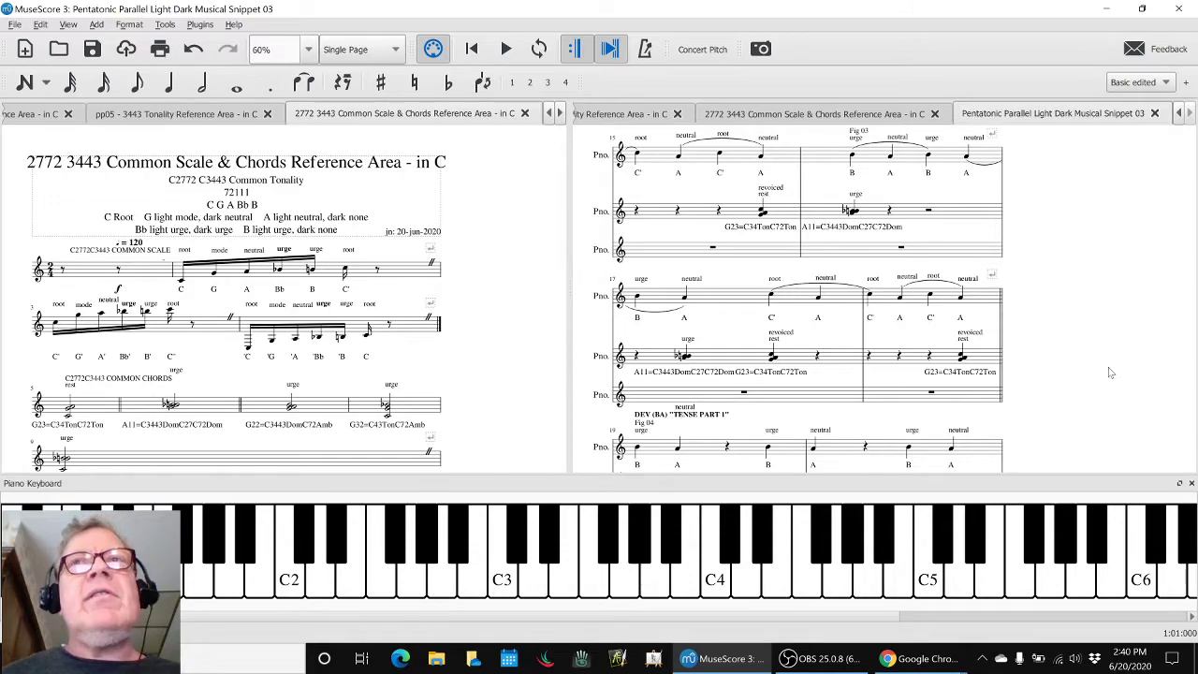
# Scroll Snippet 03 to the top and play briefly from the first Arpeggio measure.
pyautogui.scroll(10, 1110, 373)
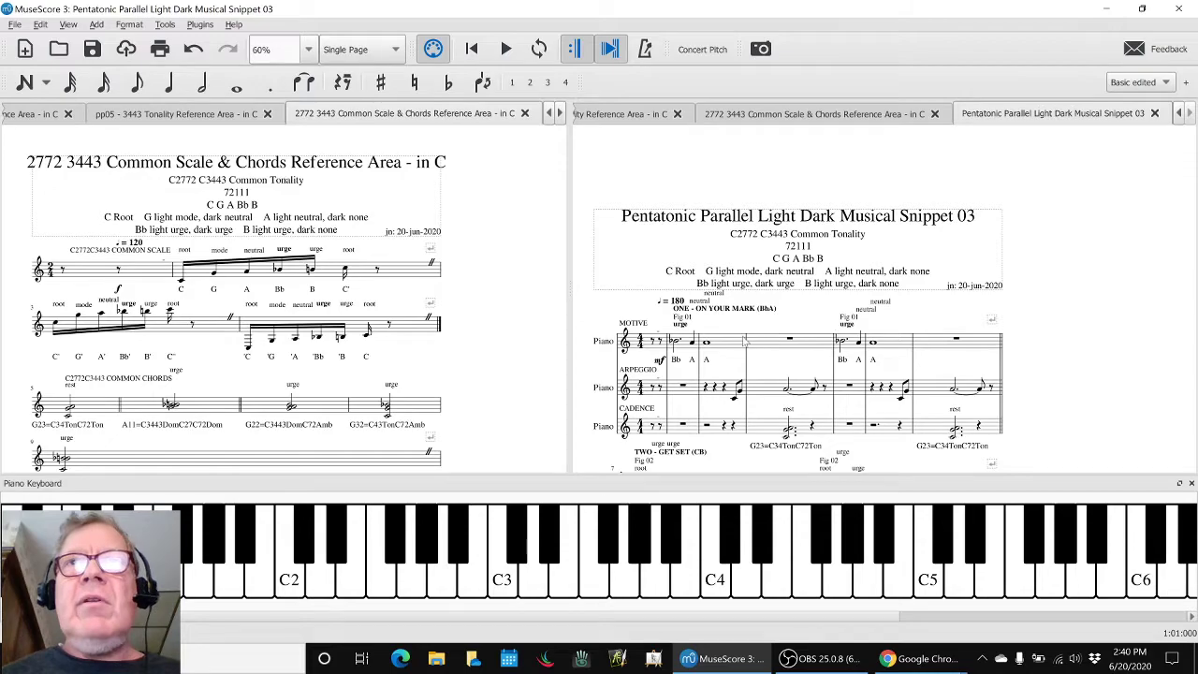
pyautogui.click(728, 346)
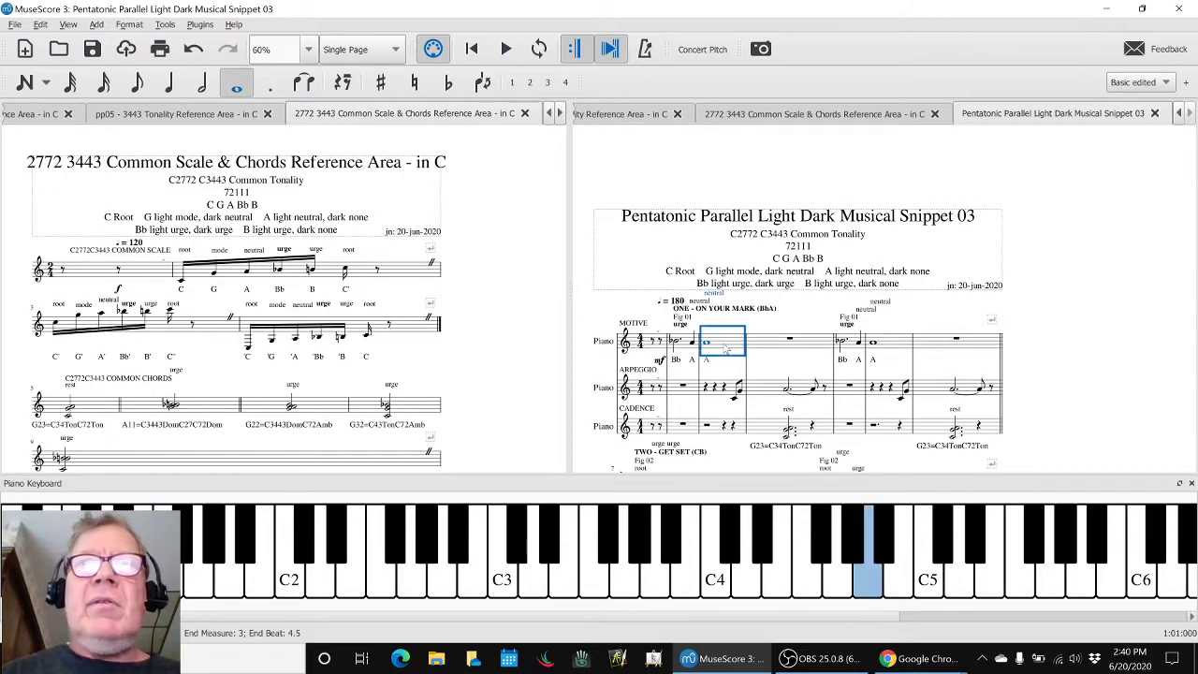
pyautogui.click(673, 387)
pyautogui.press('space')
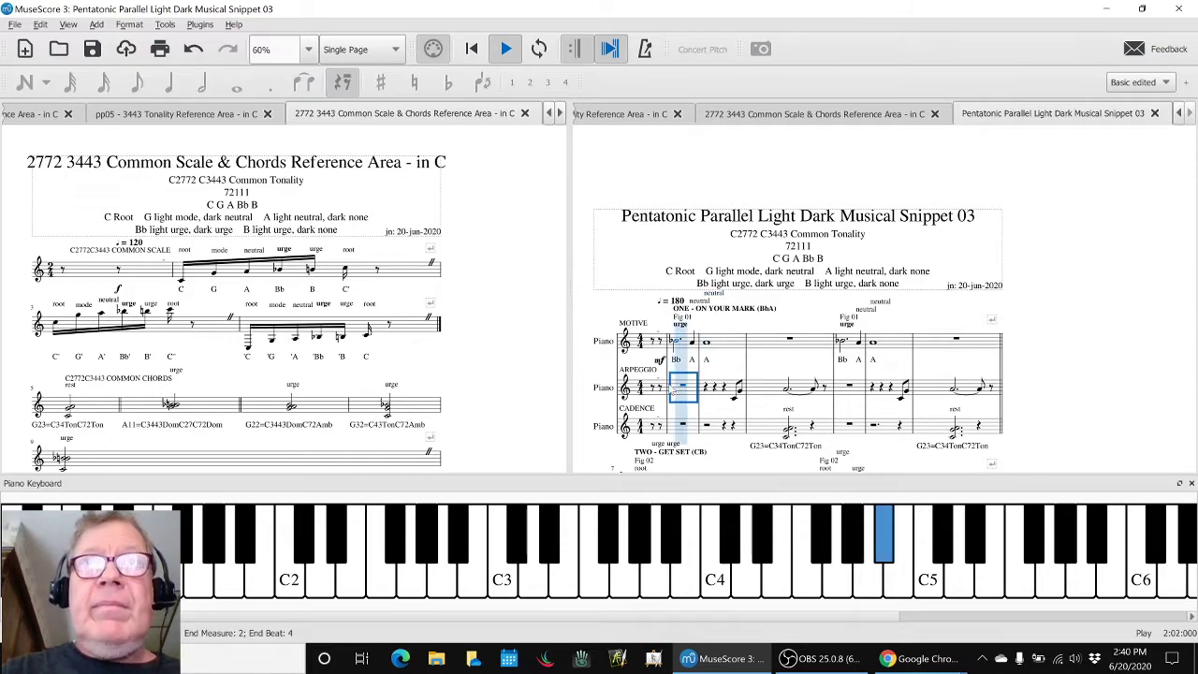
pyautogui.press('space')
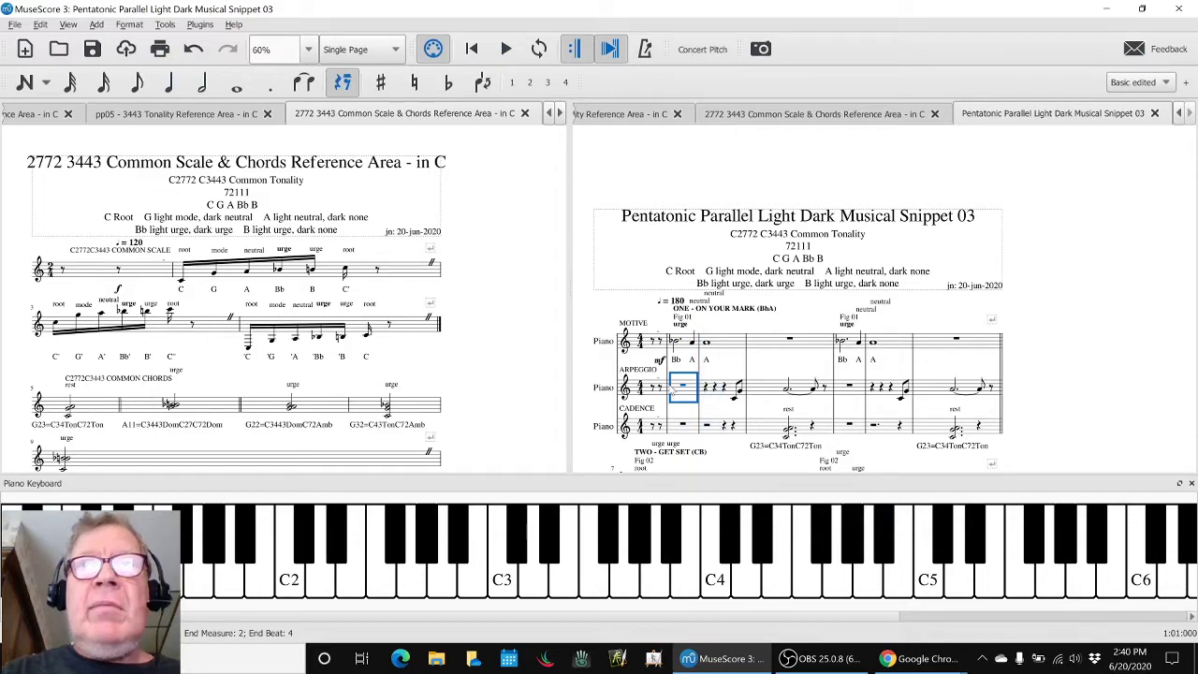
# Play briefly from the Arpeggio rest under the second Fig 01, then clear the selection.
pyautogui.click(848, 395)
pyautogui.press('space')
pyautogui.press('space')
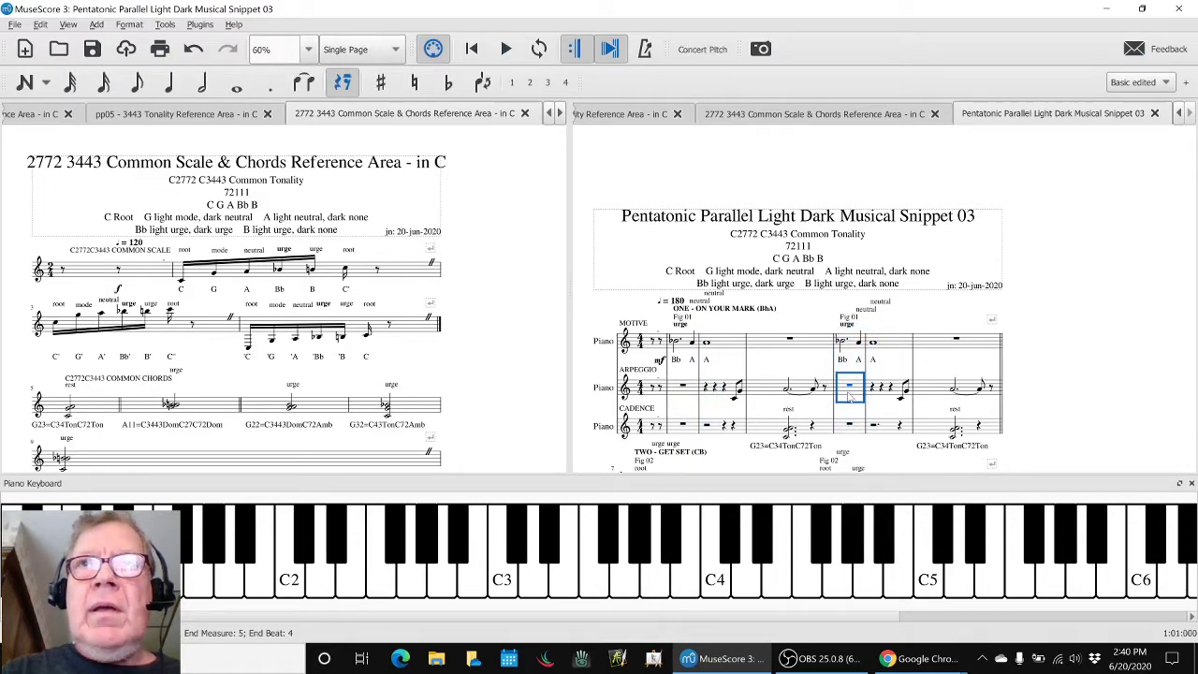
pyautogui.press('Escape')
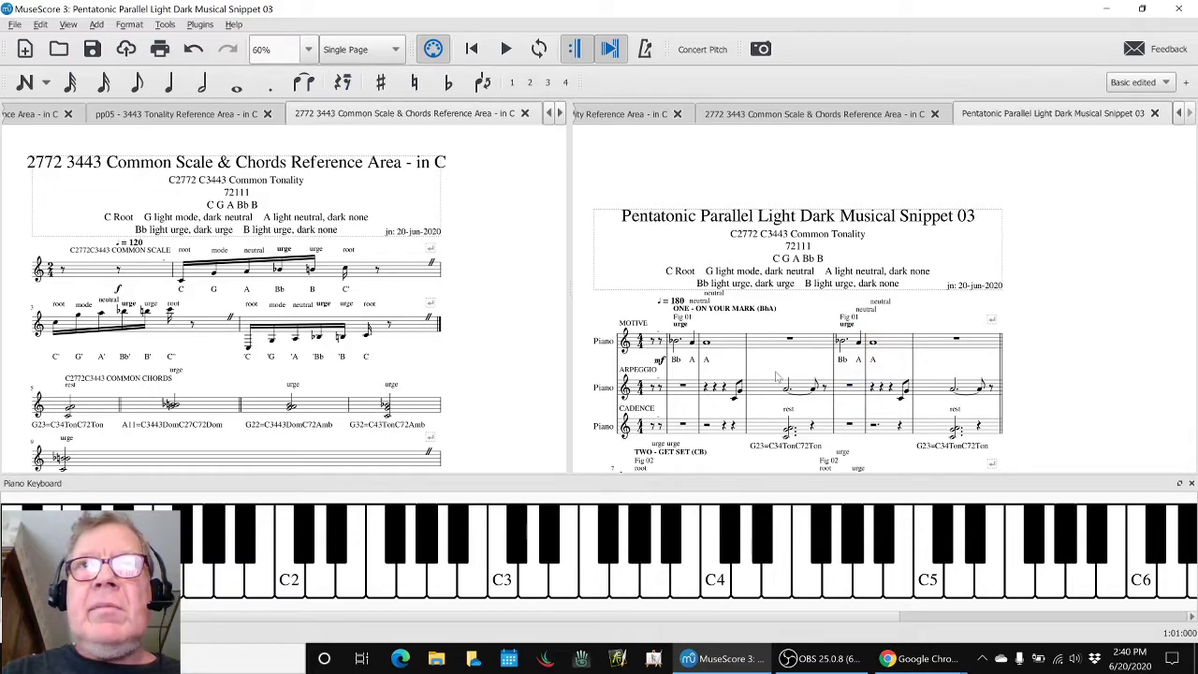
# Play measure 4's cadence chord in Snippet 03 and compare it with the 2772 3443 reference's urge labels.
pyautogui.click(482, 250)
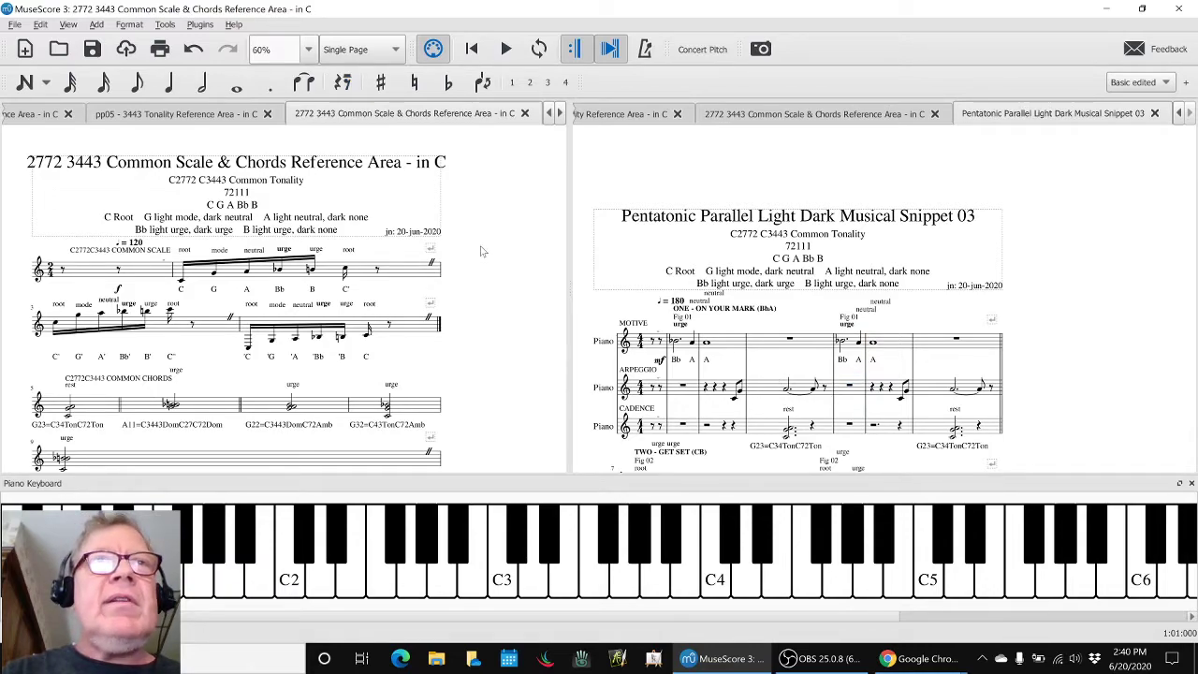
pyautogui.scroll(-1, 482, 251)
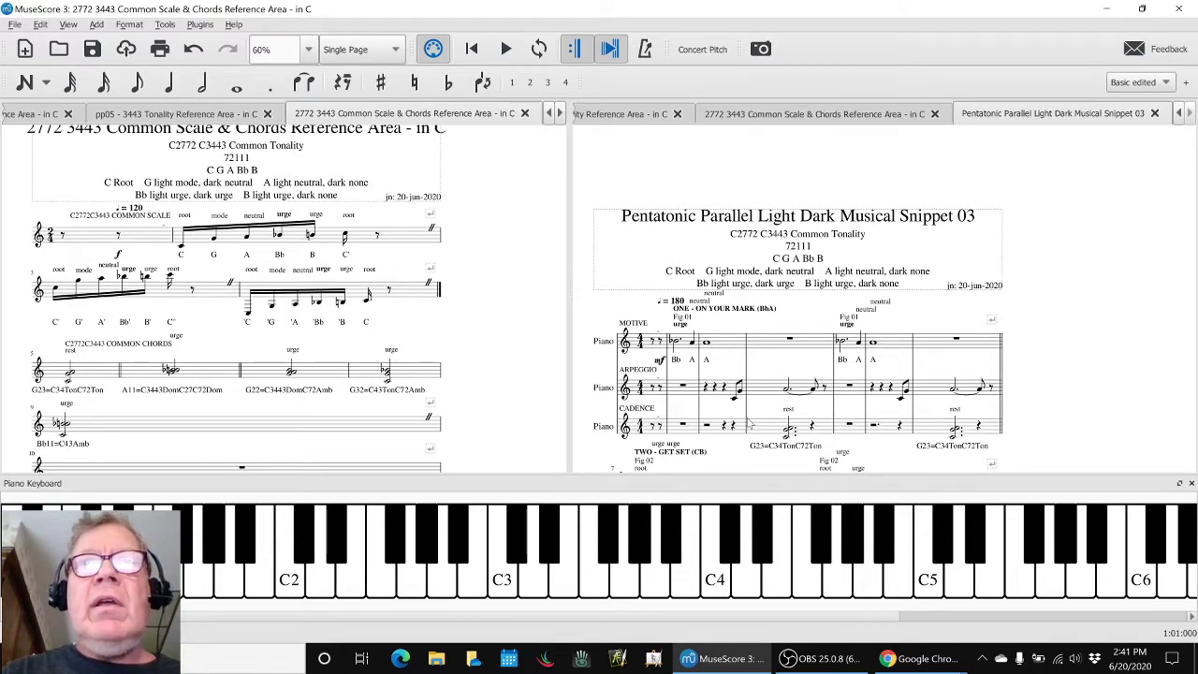
pyautogui.click(757, 430)
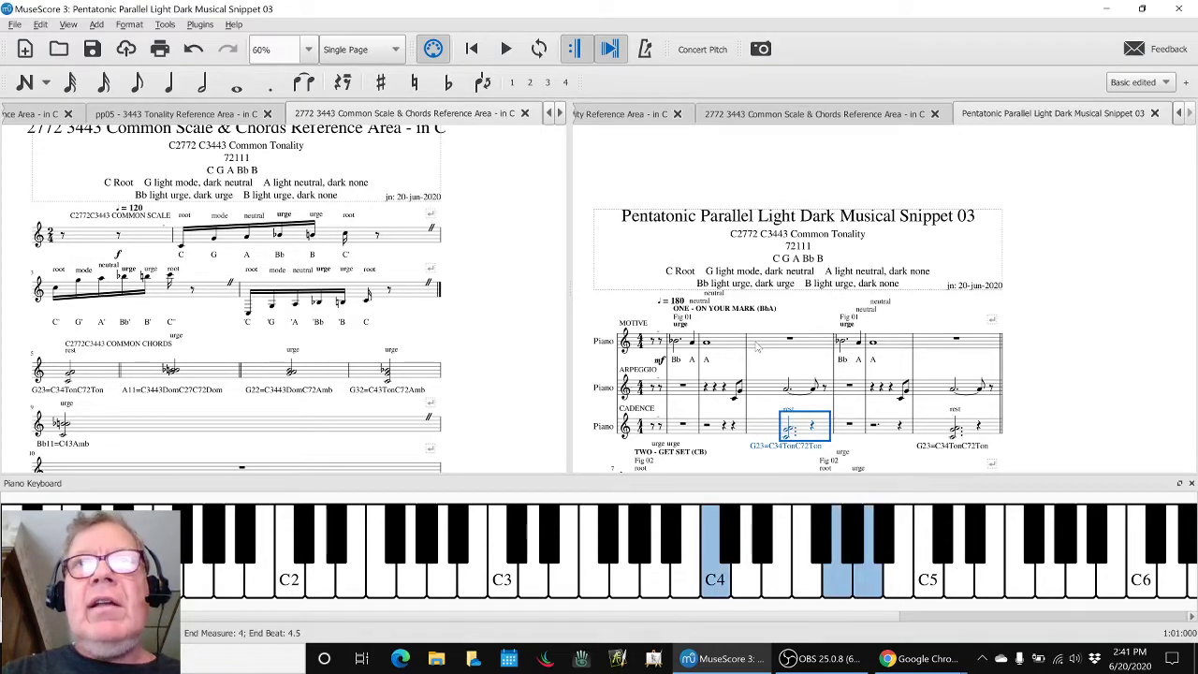
pyautogui.click(756, 344)
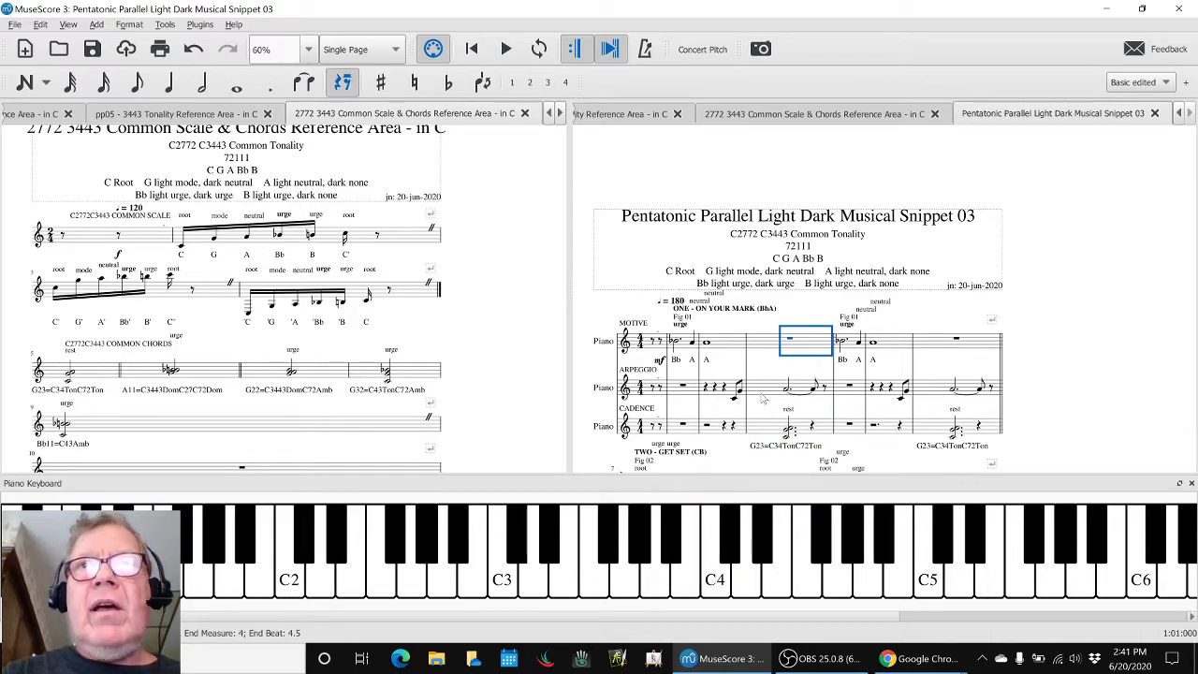
pyautogui.hotkey('alt', 'Down')
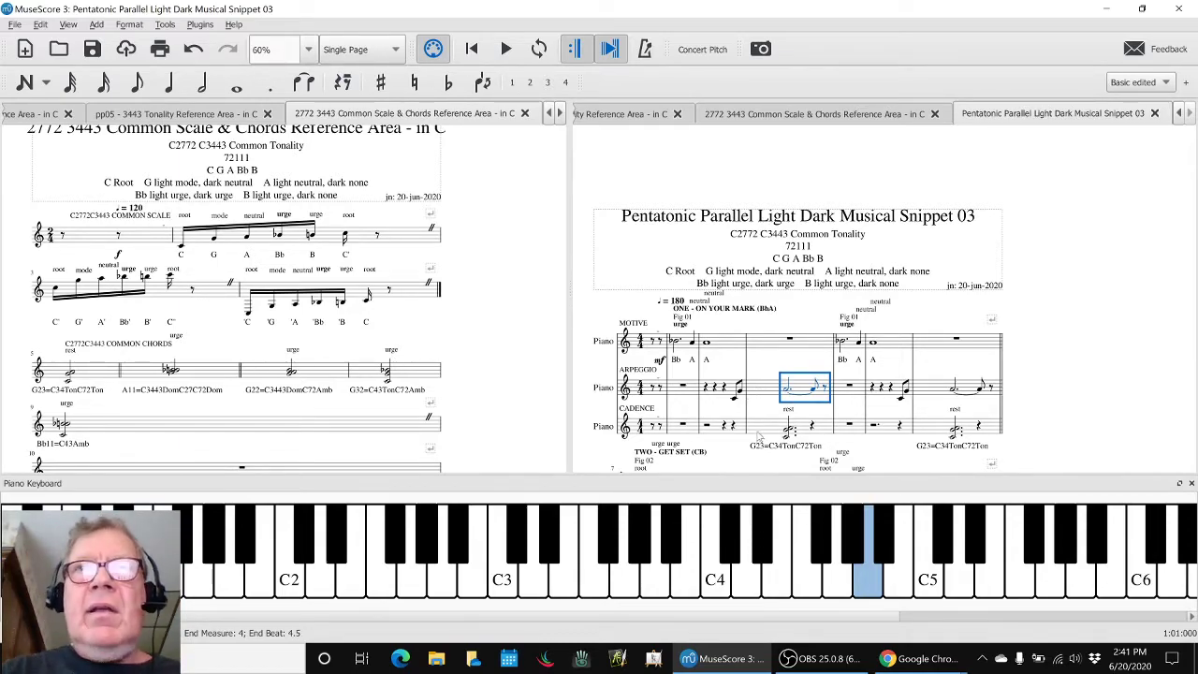
pyautogui.hotkey('alt', 'Down')
pyautogui.press('space')
pyautogui.press('space')
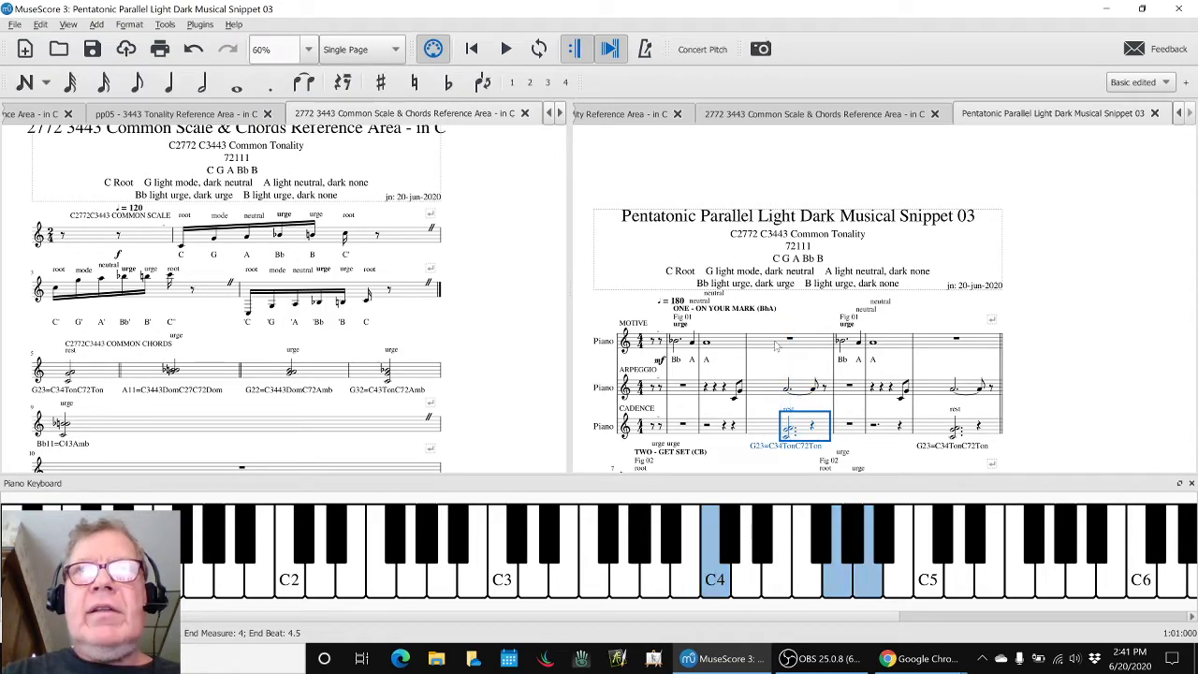
pyautogui.hotkey('alt', 'Up')
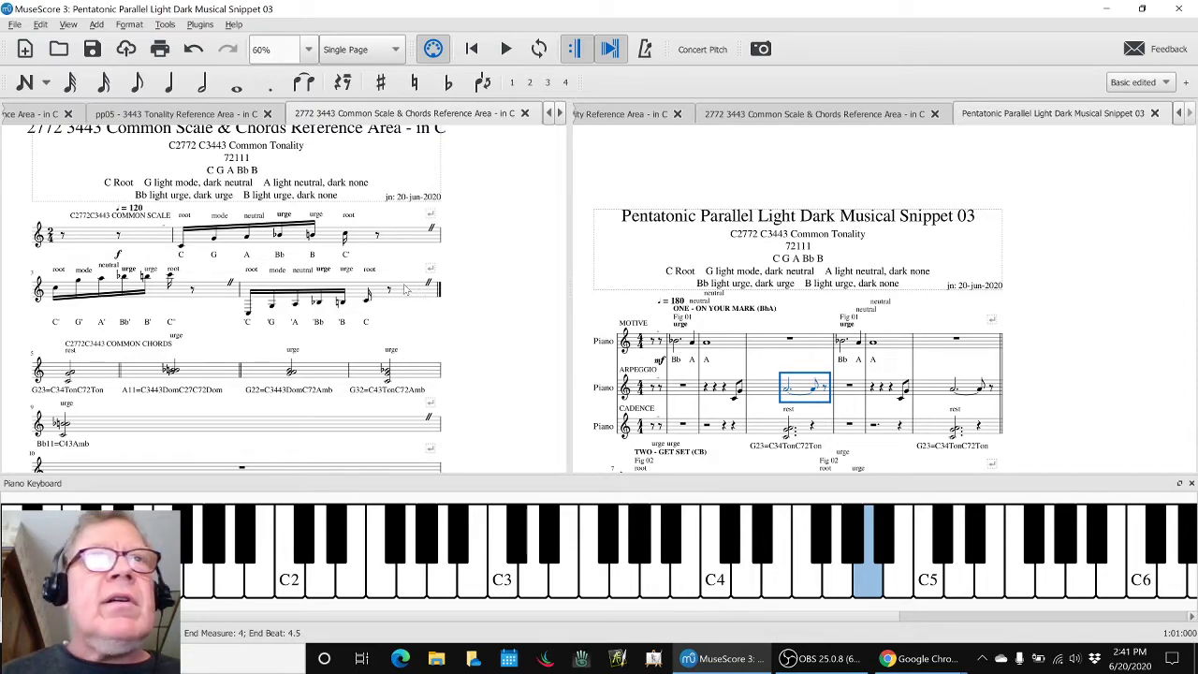
pyautogui.click(284, 217)
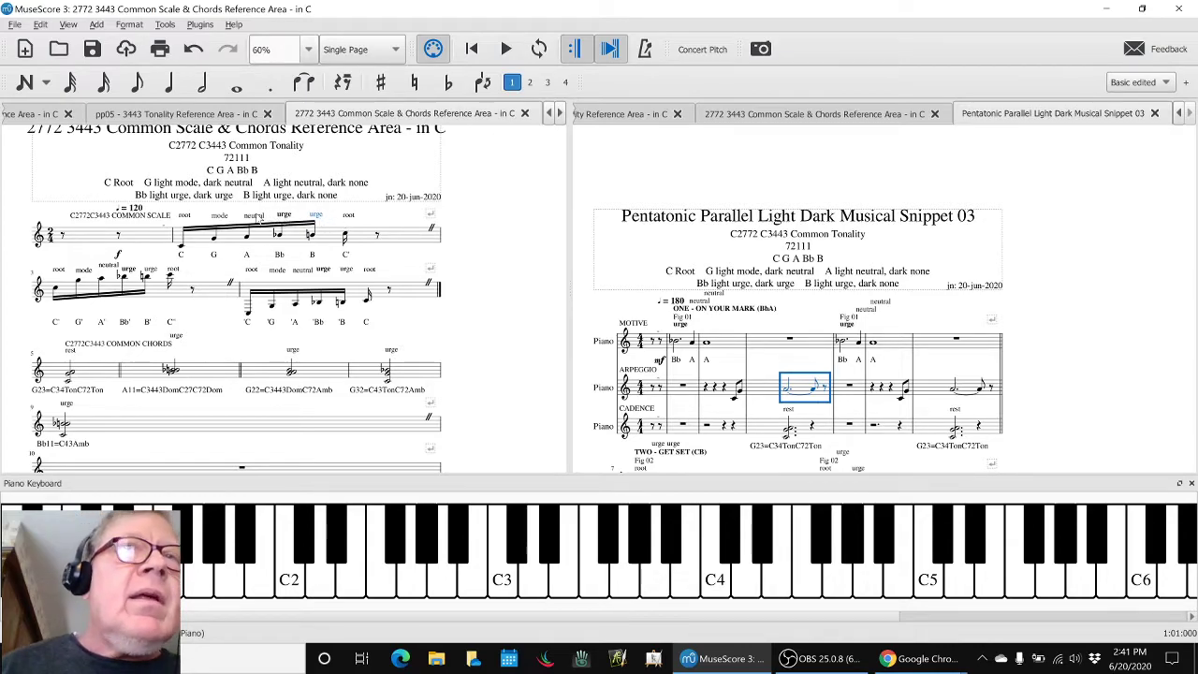
pyautogui.scroll(-5, 486, 272)
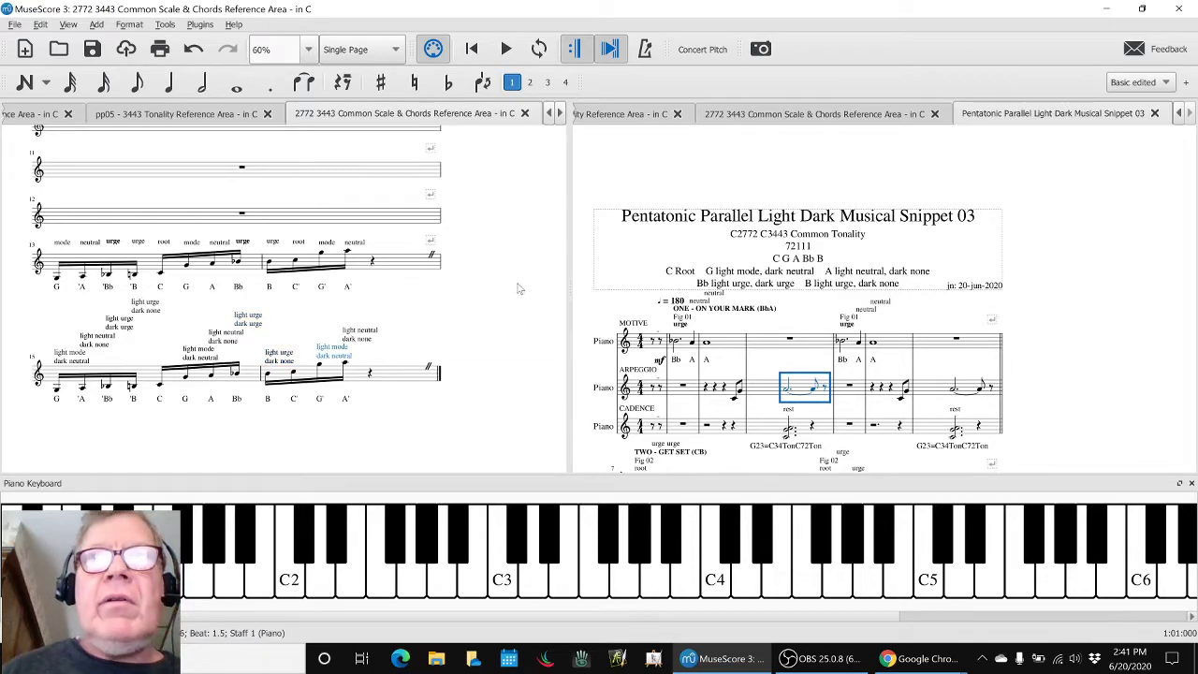
pyautogui.press('Escape')
pyautogui.scroll(10, 522, 290)
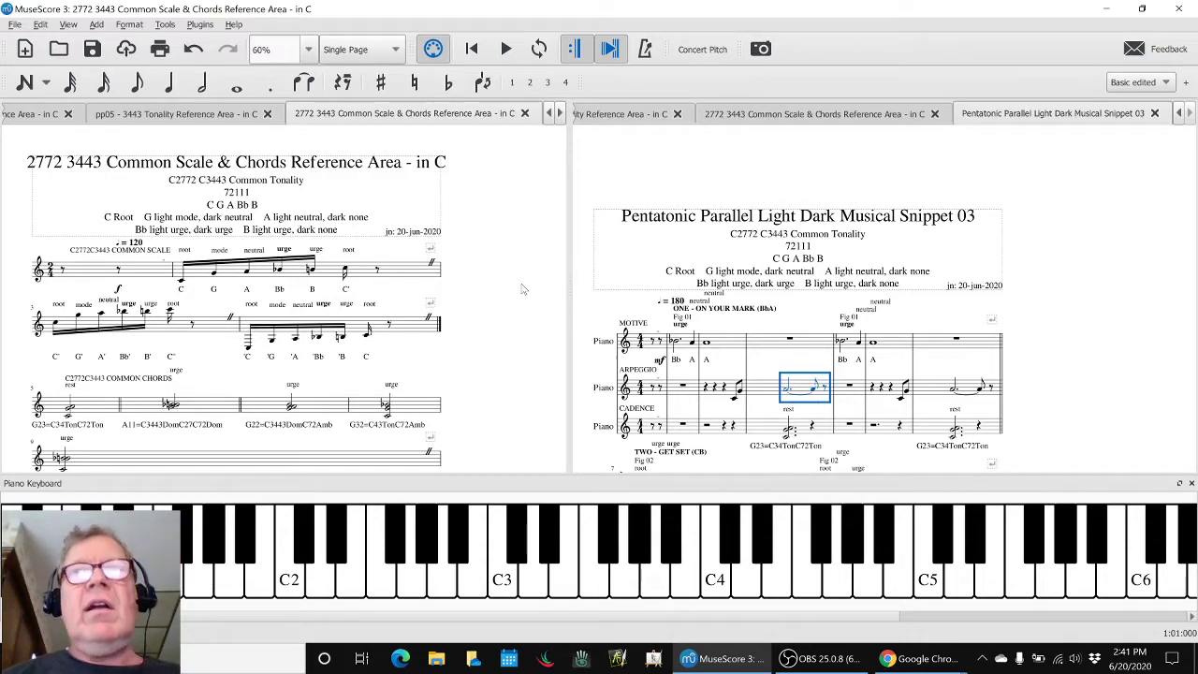
pyautogui.click(1036, 339)
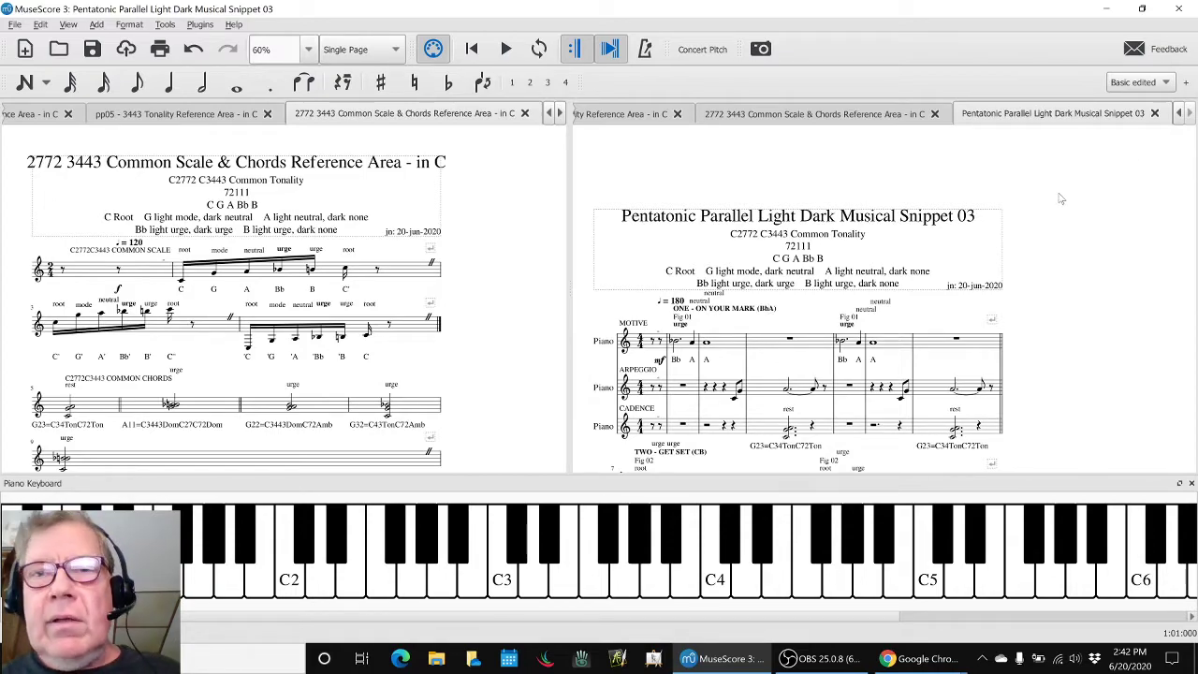
# Jump to the start of Snippet 03 with Ctrl+Home, clear the selection, and start full playback.
pyautogui.scroll(-1, 1061, 198)
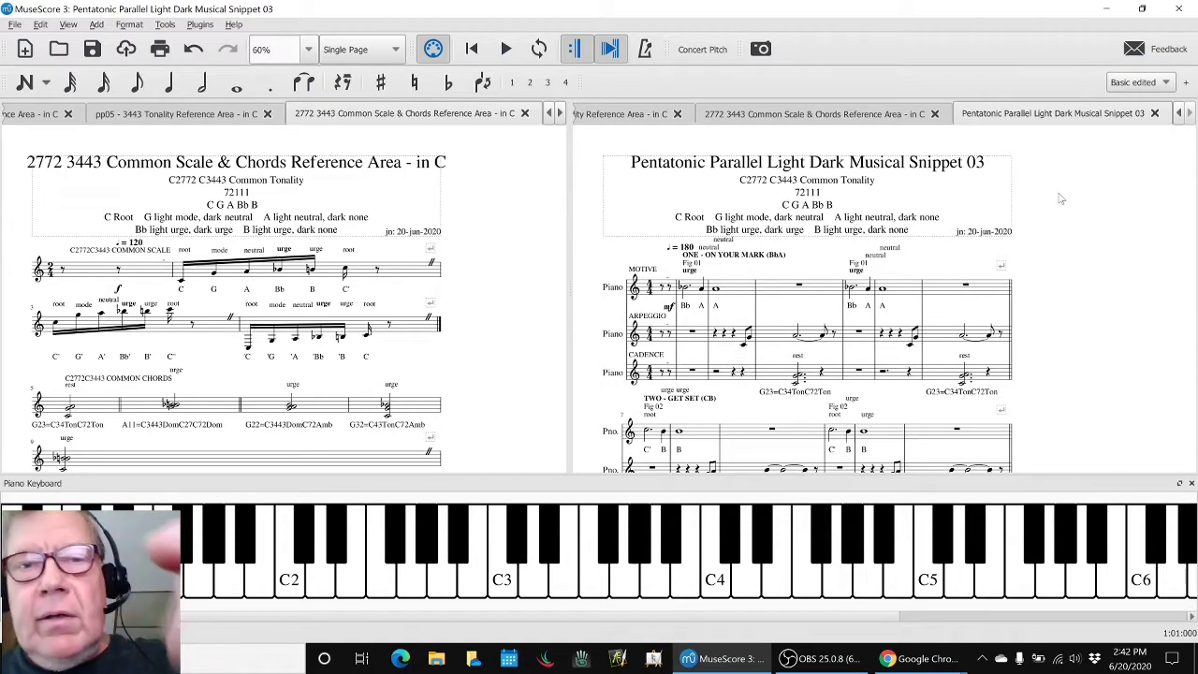
pyautogui.hotkey('ctrl', 'Home')
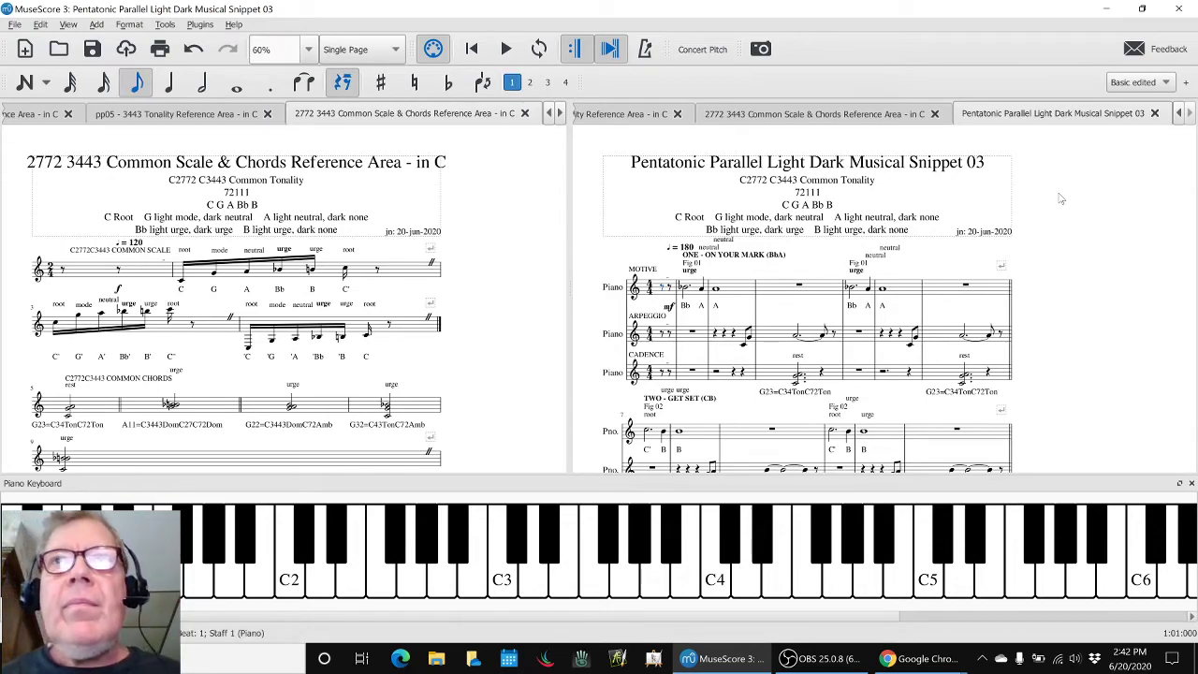
pyautogui.press('Escape')
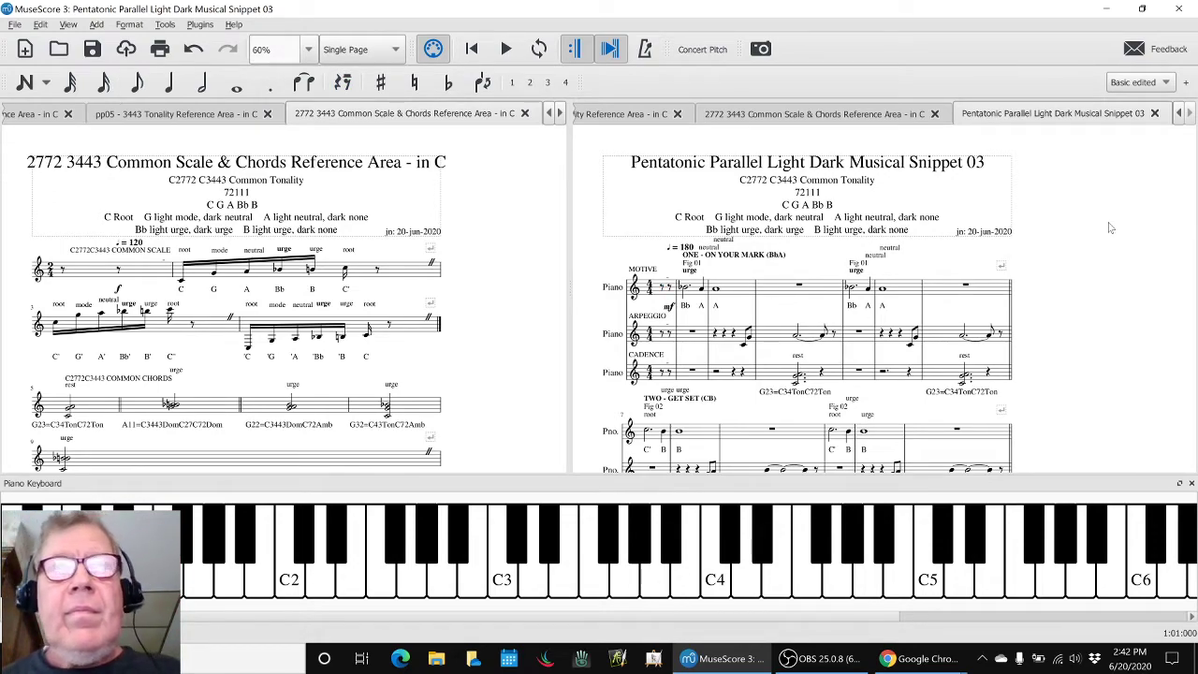
pyautogui.press('space')
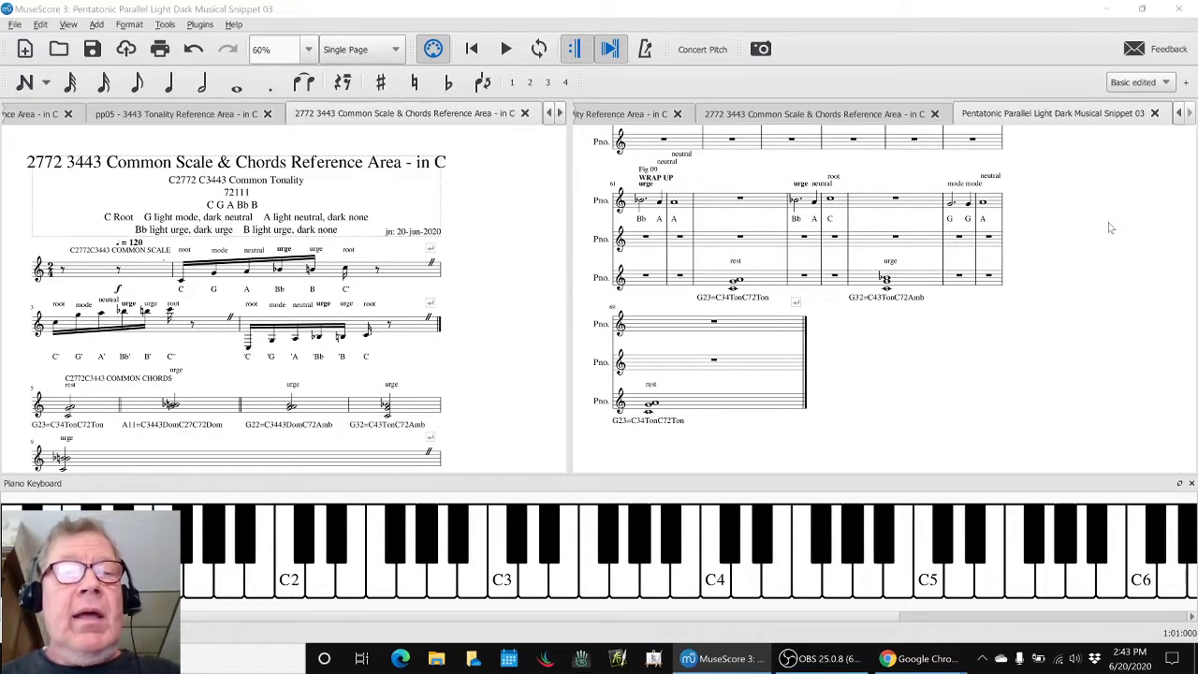
# After Snippet 03 finishes playing, switch from MuseScore to OBS Studio.
pyautogui.hotkey('alt', 'Tab')
pyautogui.hotkey('alt', 'Tab')
pyautogui.hotkey('alt', 'Tab')
pyautogui.hotkey('alt', 'Tab')
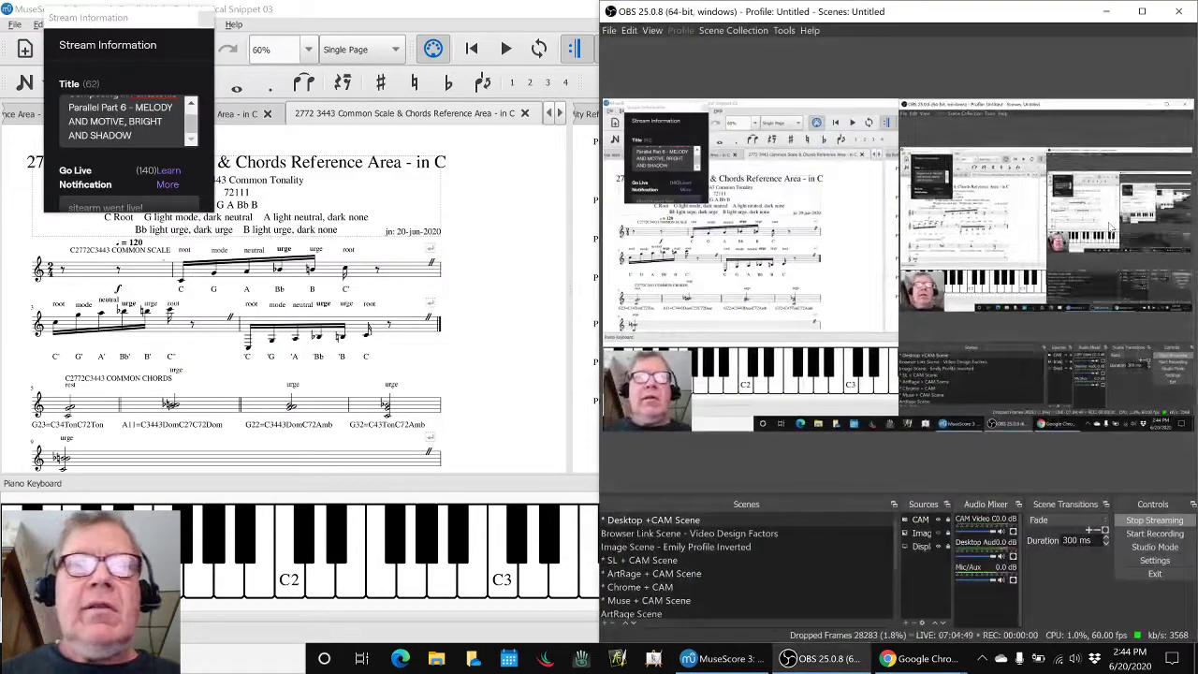